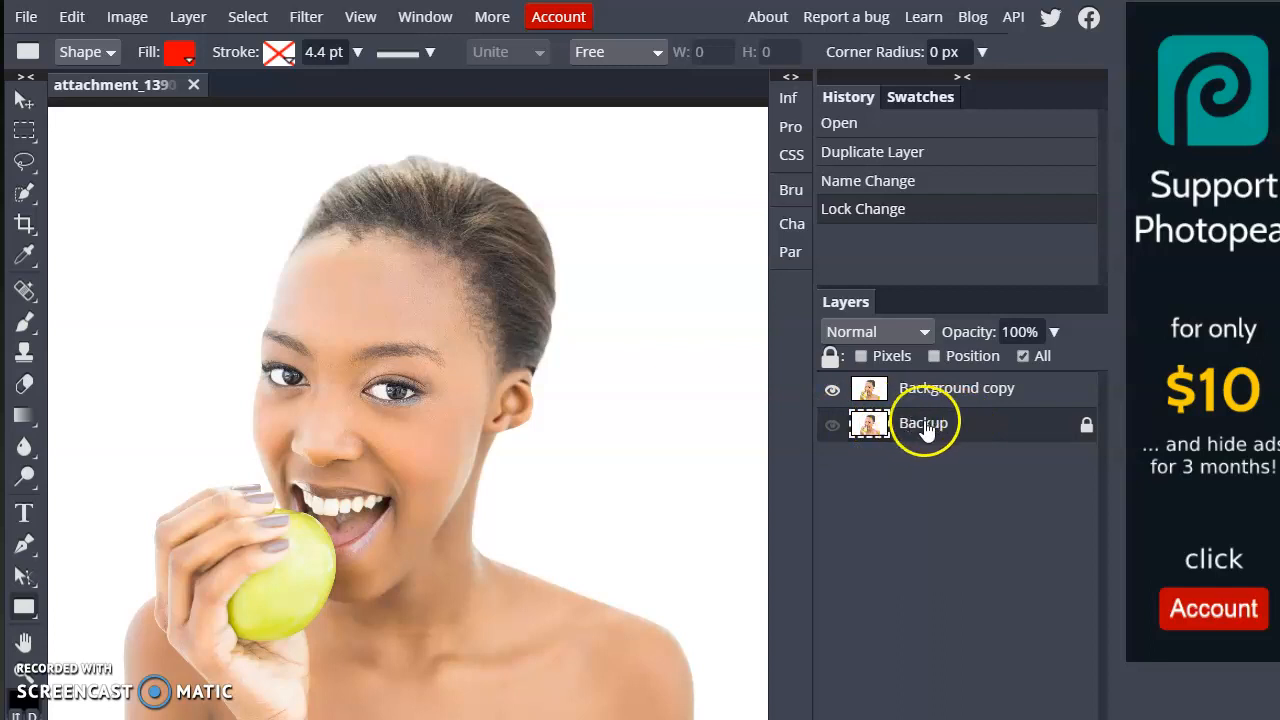
Rename the Background copy layer as "Black and White"
scroll(961, 491, "up", 1)
scroll(946, 461, "down", 2)
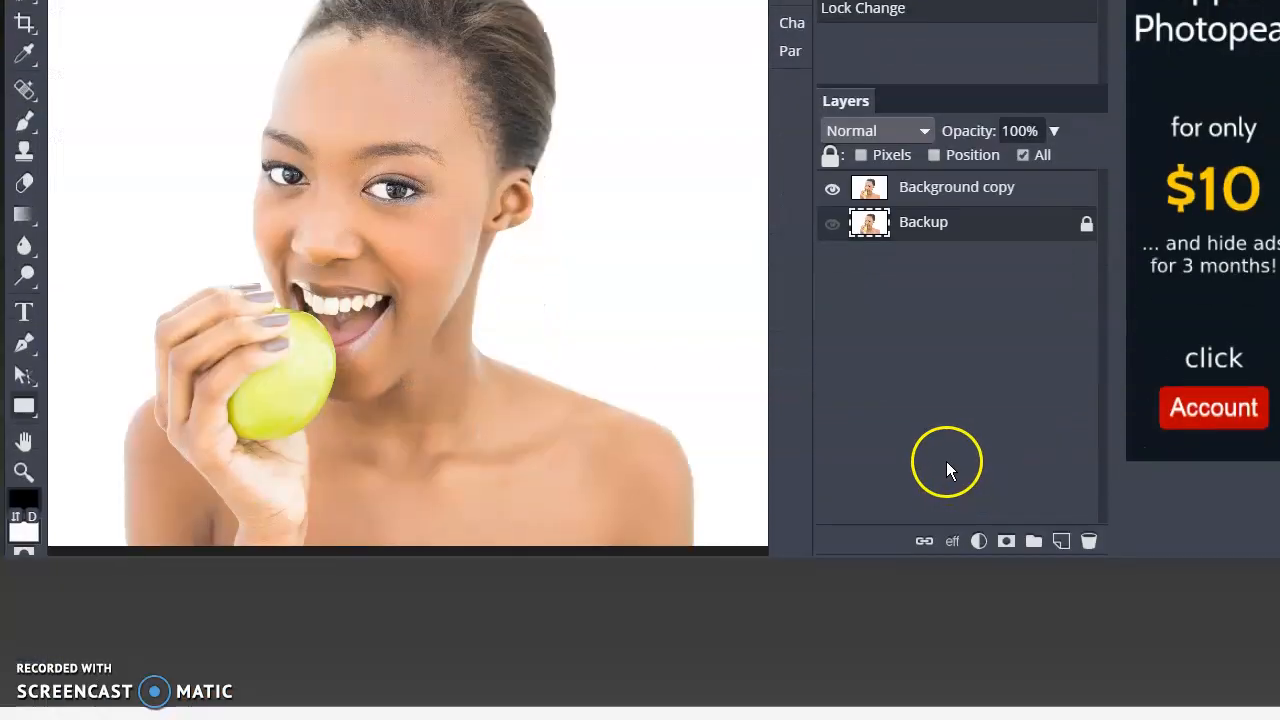
scroll(949, 463, "up", 1)
scroll(949, 463, "down", 1)
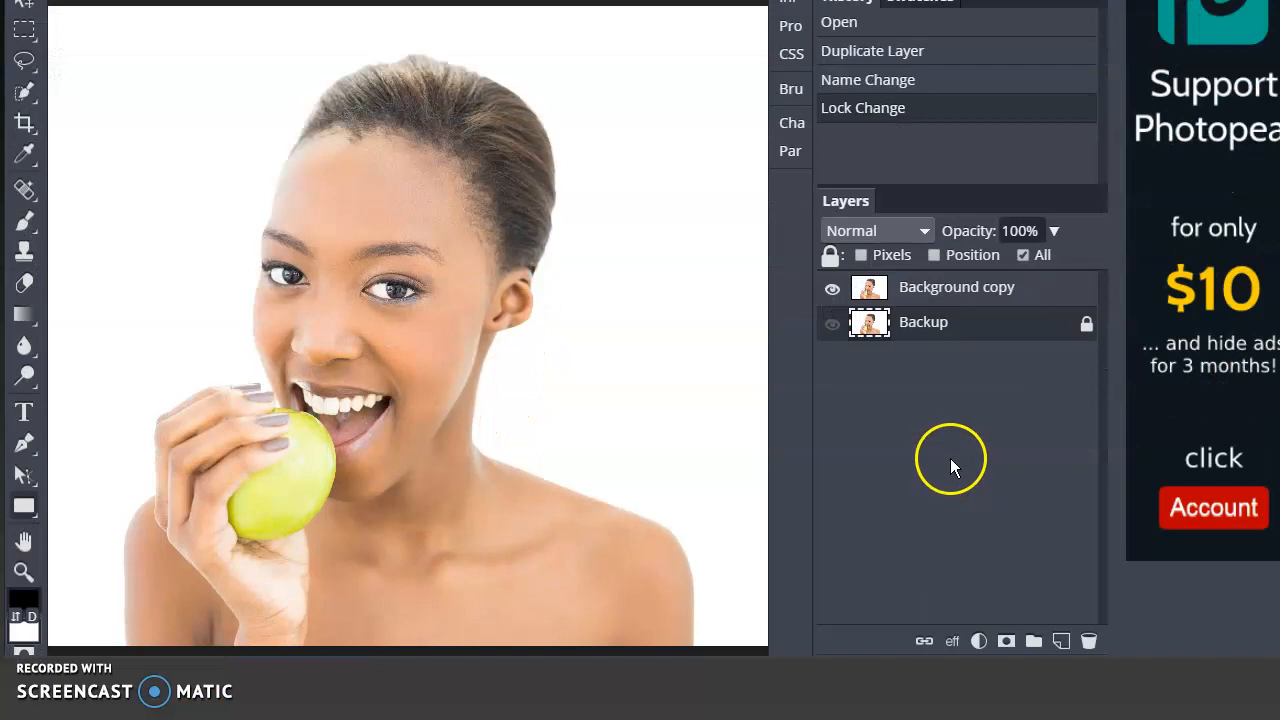
scroll(954, 460, "up", 1)
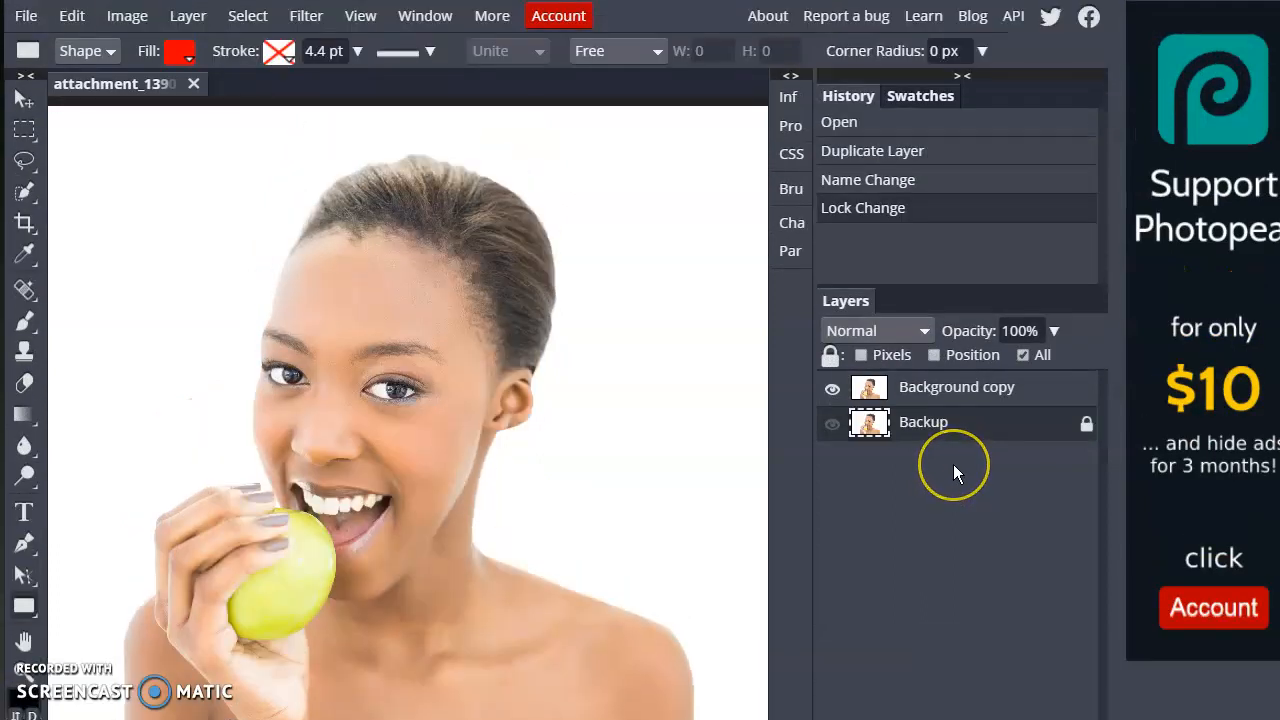
left_click(995, 396)
double_click(1020, 398)
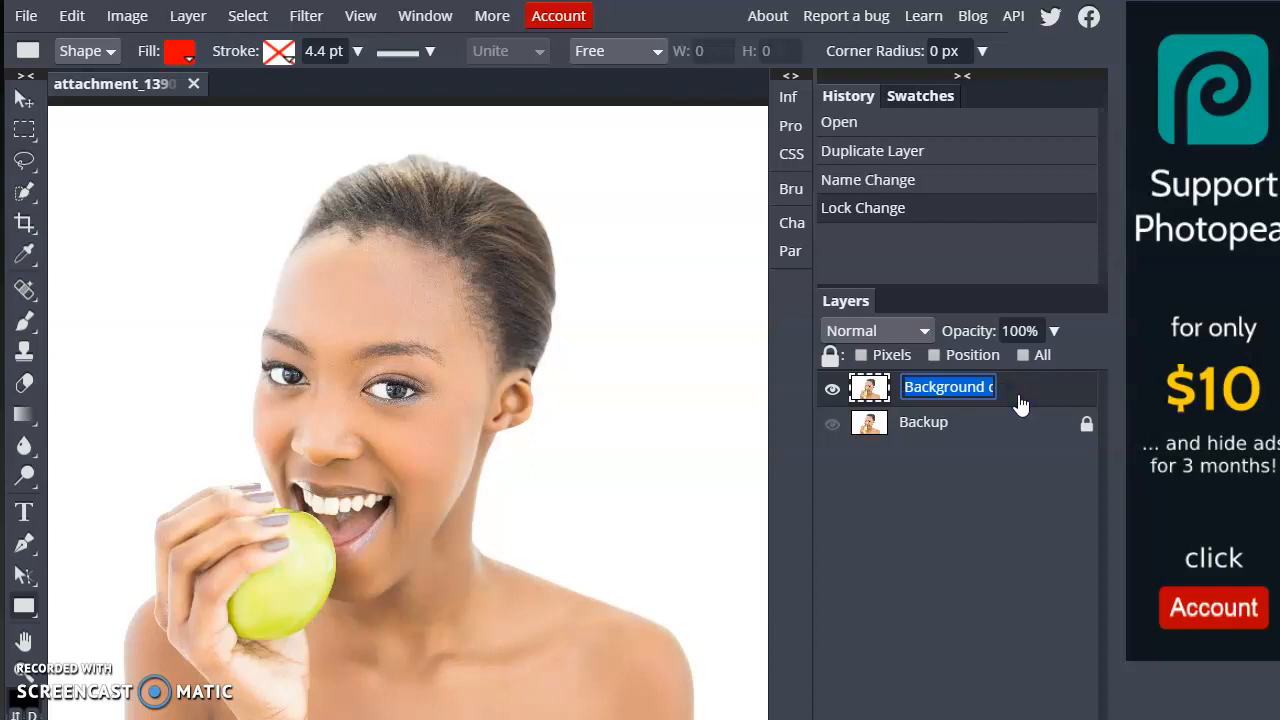
type("B")
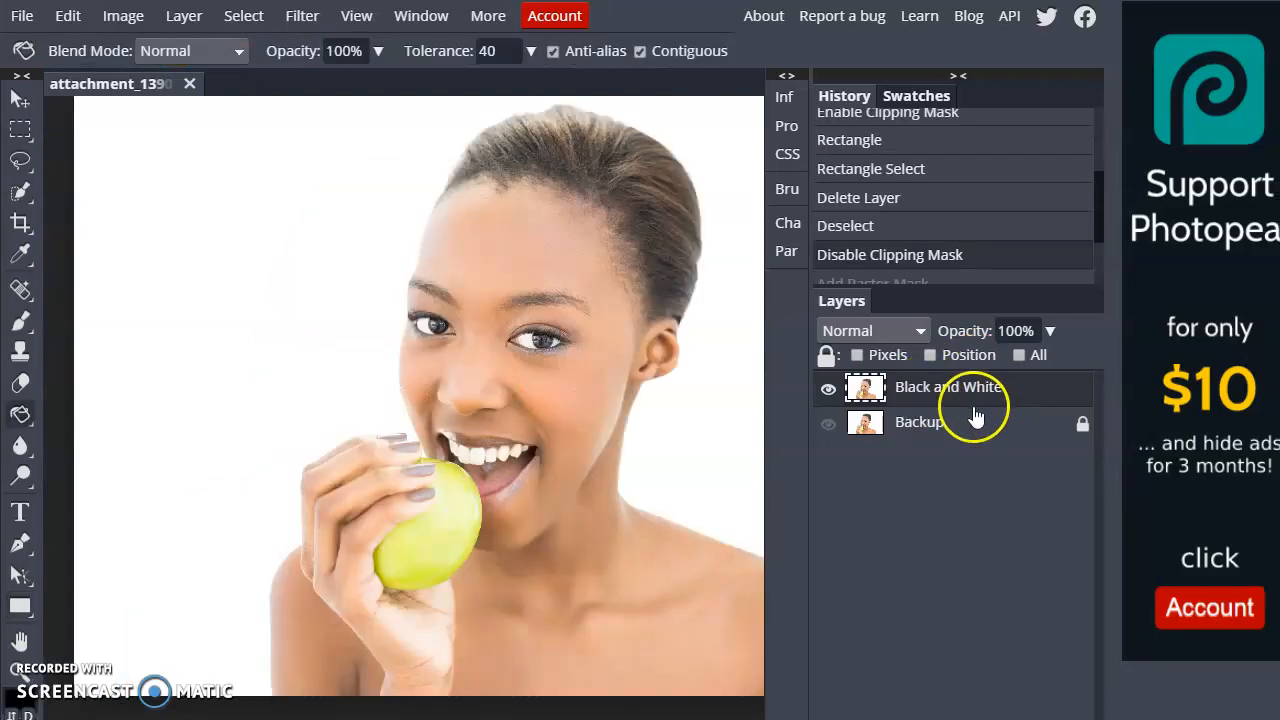
Duplicate the Black and White layer and name the copy "Color"
right_click(950, 397)
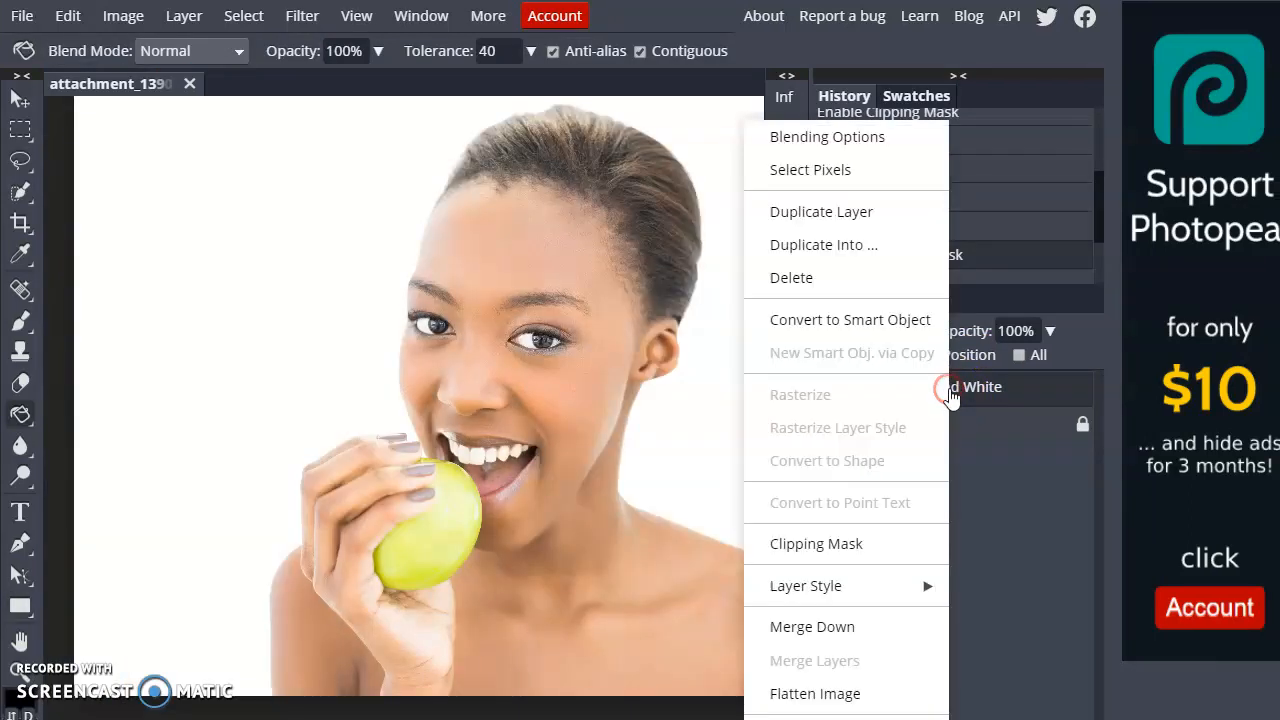
left_click(859, 233)
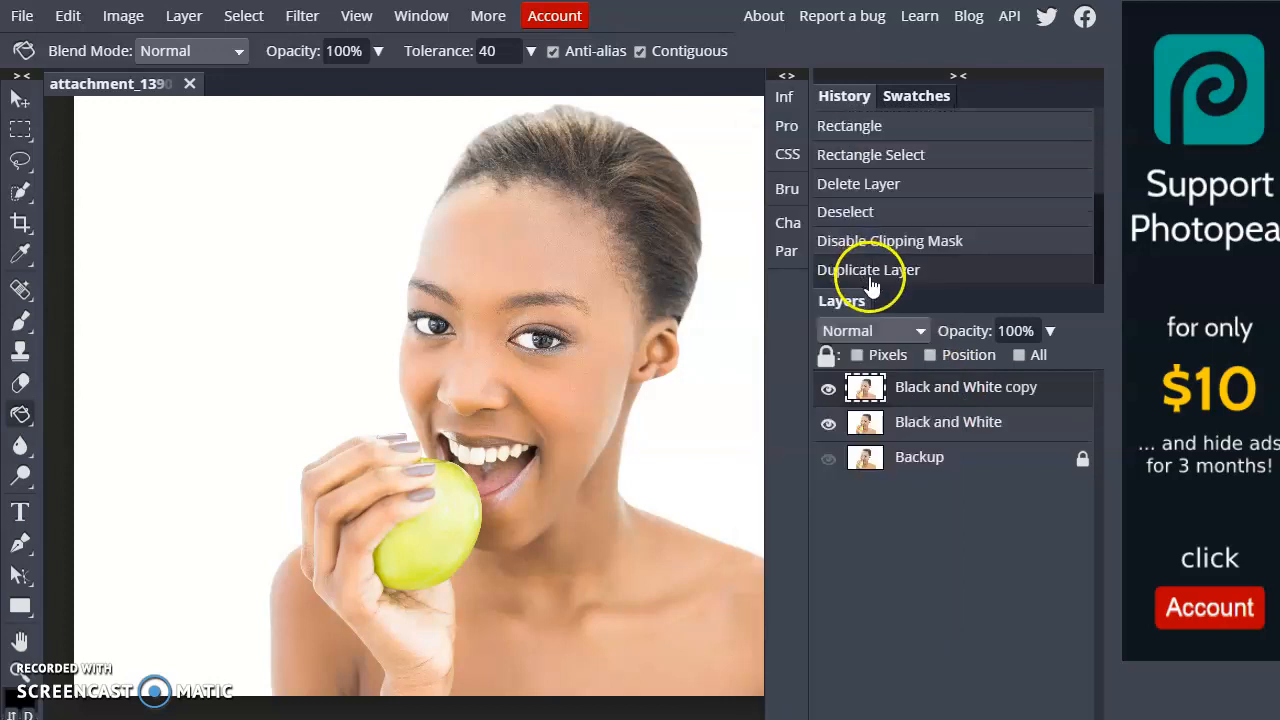
double_click(1012, 392)
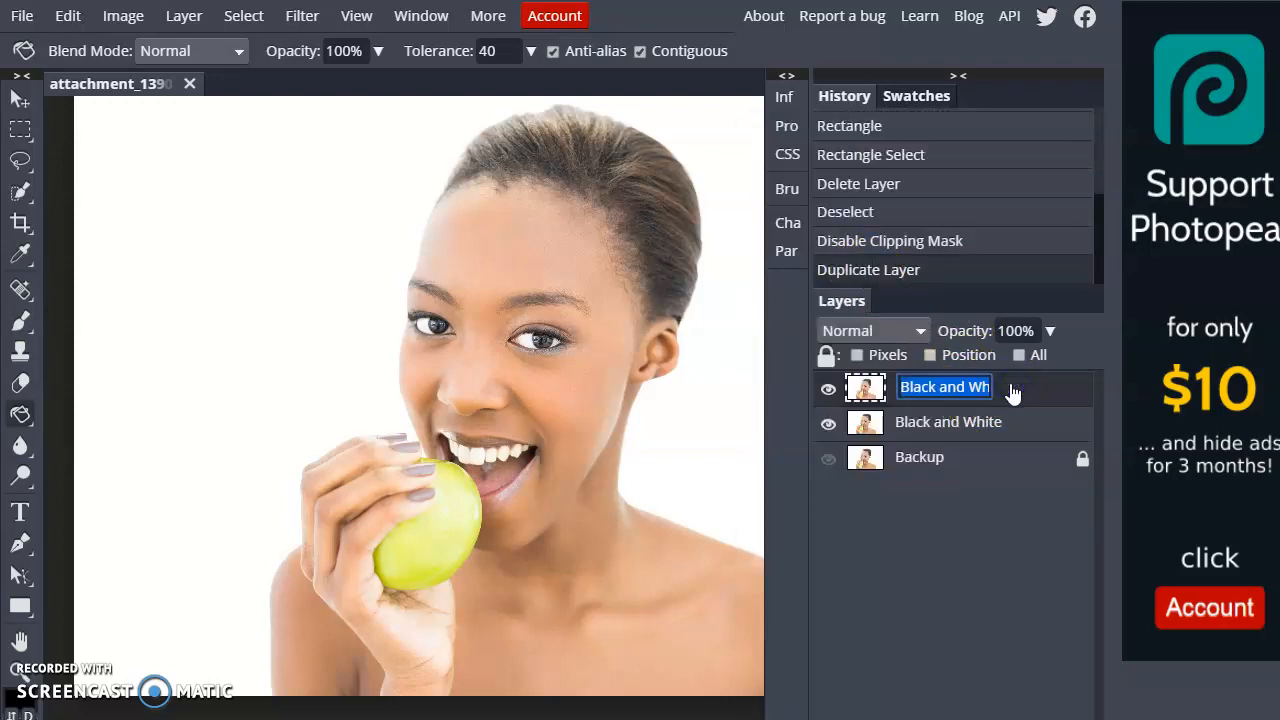
type("Color")
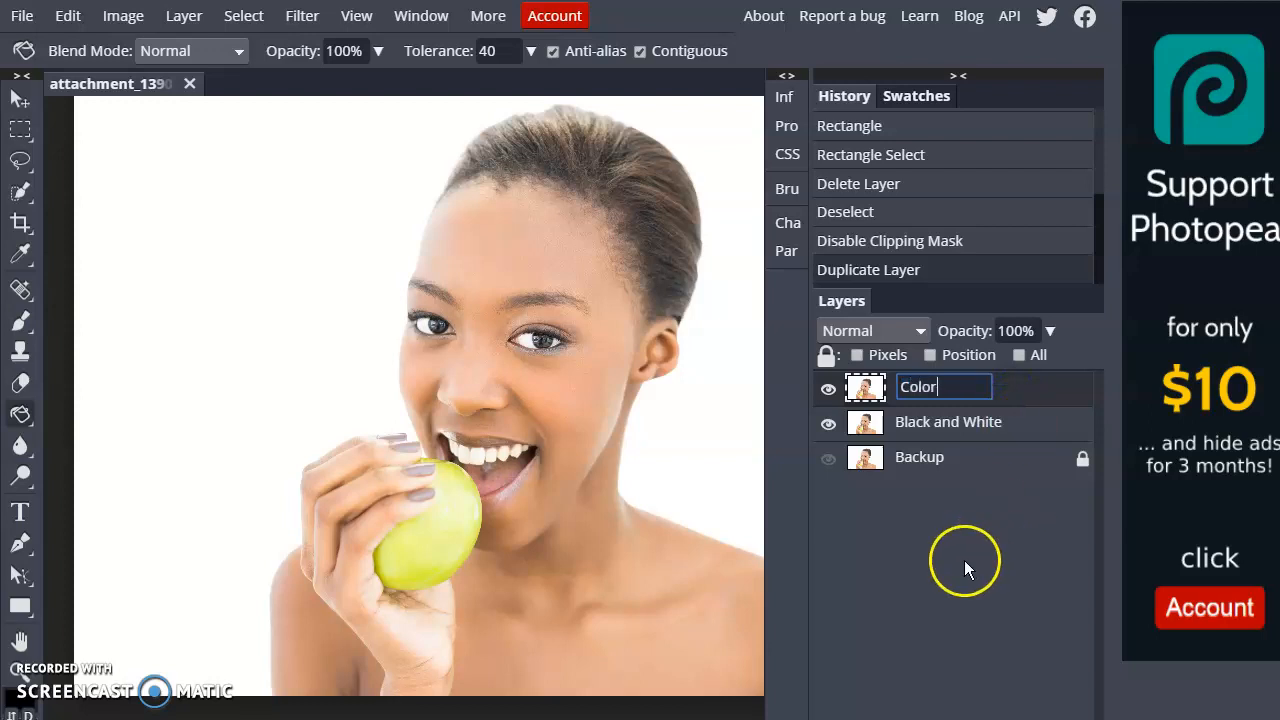
left_click(966, 568)
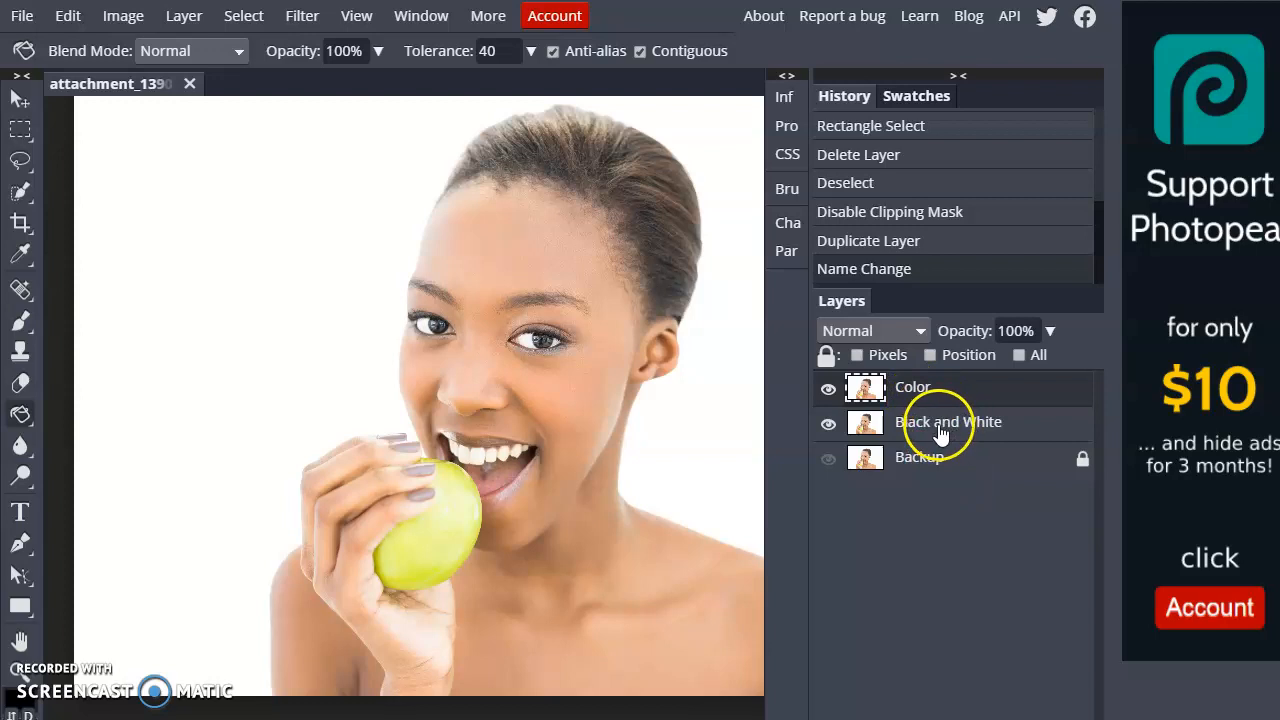
Move the Black and White layer above the Color layer and keep it selected
left_click_drag(940, 428, 940, 395)
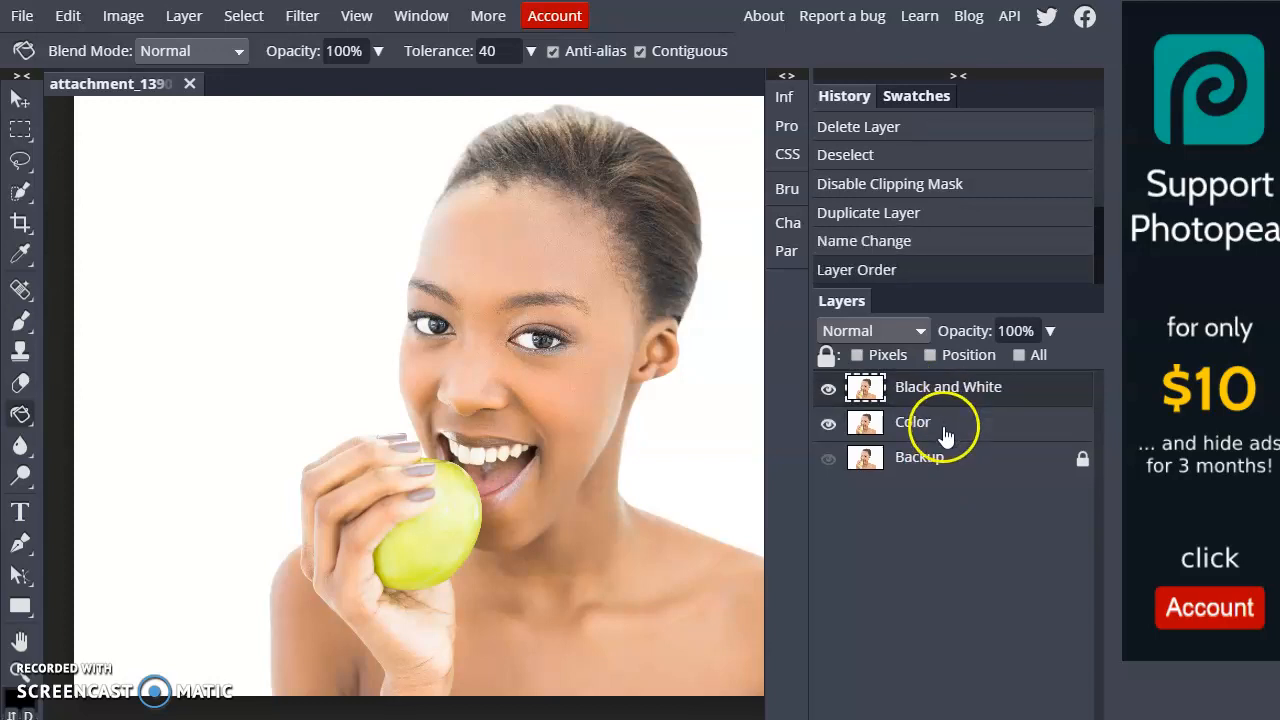
left_click(944, 430)
left_click(940, 392)
left_click(944, 395)
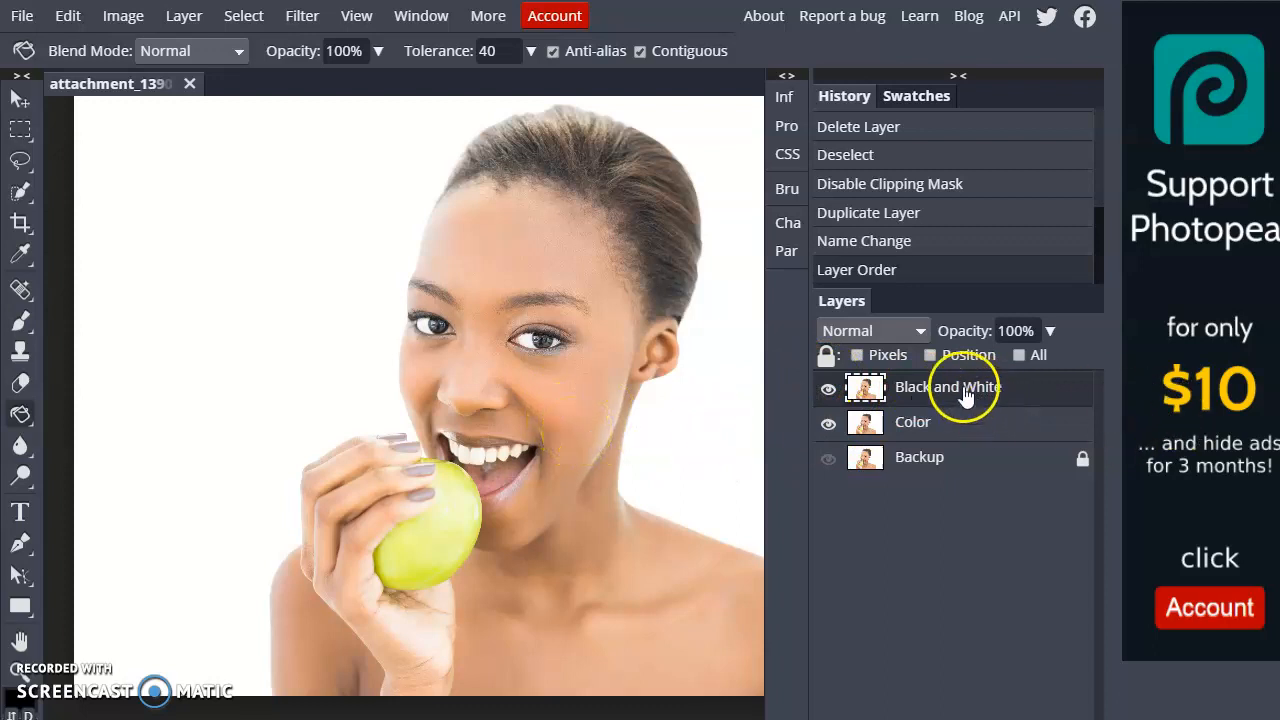
left_click(958, 436)
left_click(1003, 400)
left_click(950, 430)
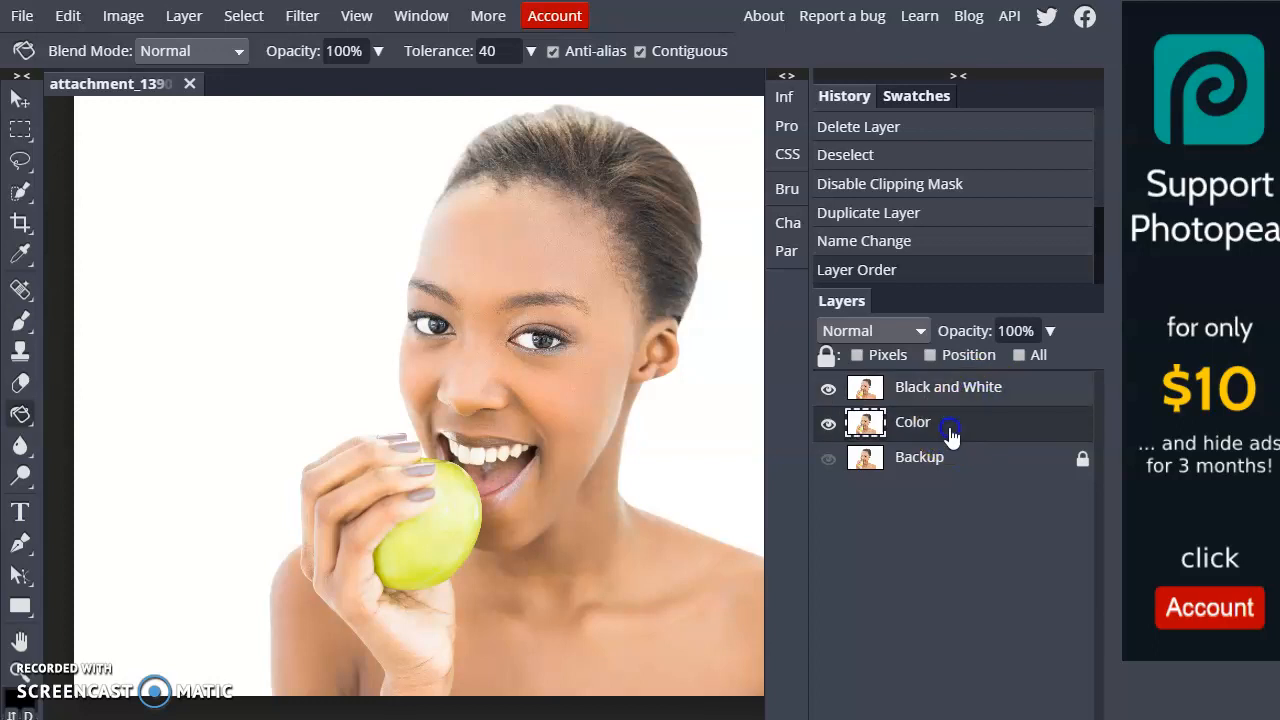
left_click(957, 398)
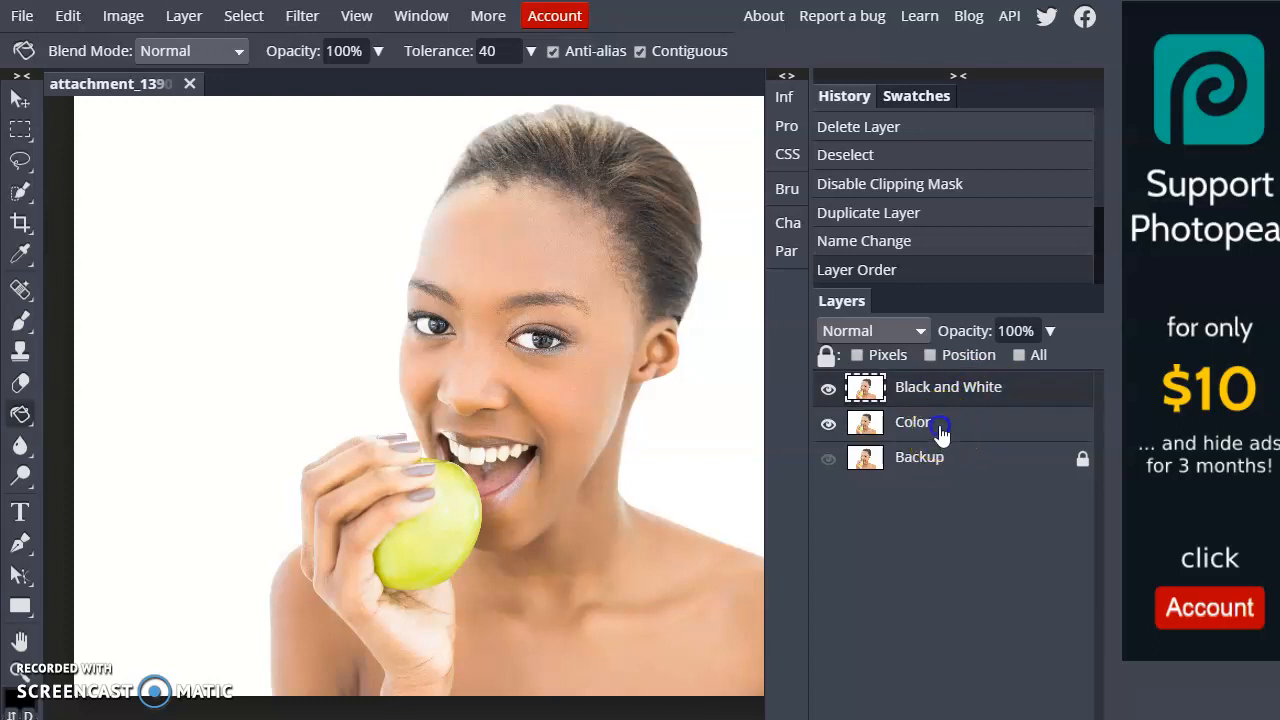
left_click(955, 424)
mouse_move(962, 426)
left_mouse_down()
mouse_move(959, 391)
mouse_move(963, 445)
left_mouse_up()
left_click(955, 391)
left_click(956, 413)
left_click(900, 392)
Lock all properties of the Color layer and hide it
left_click(948, 422)
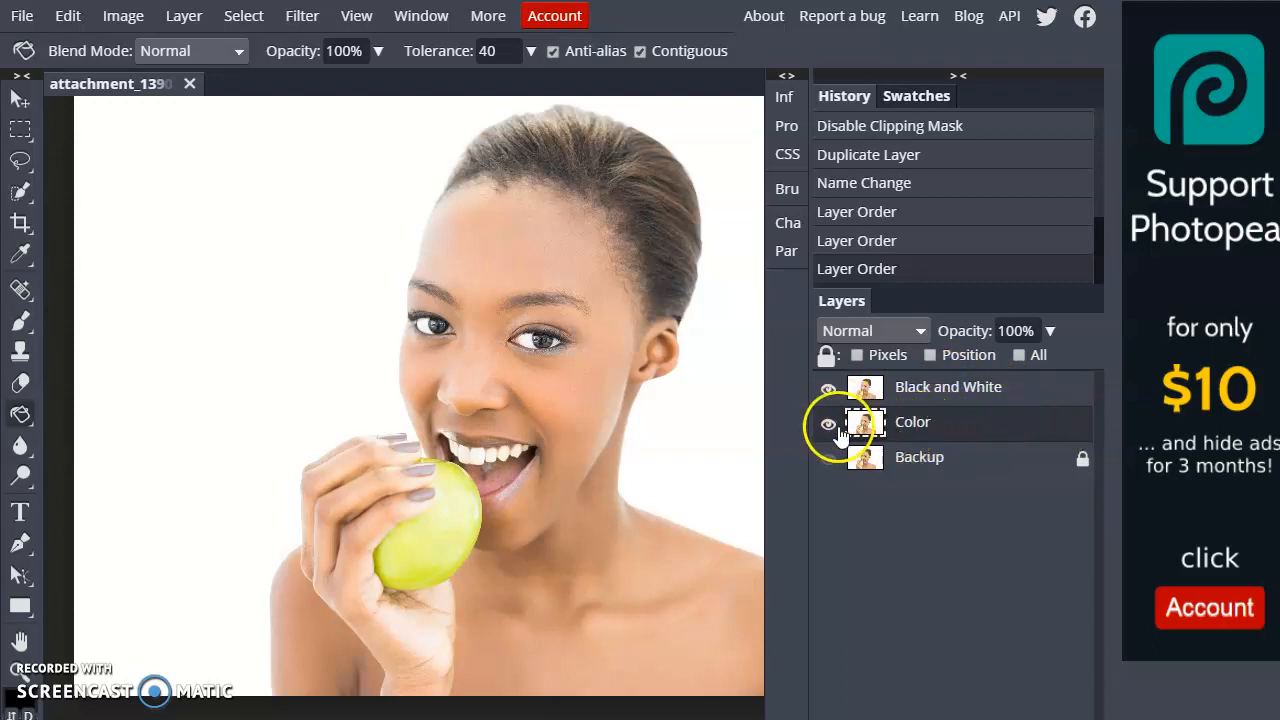
left_click(1020, 356)
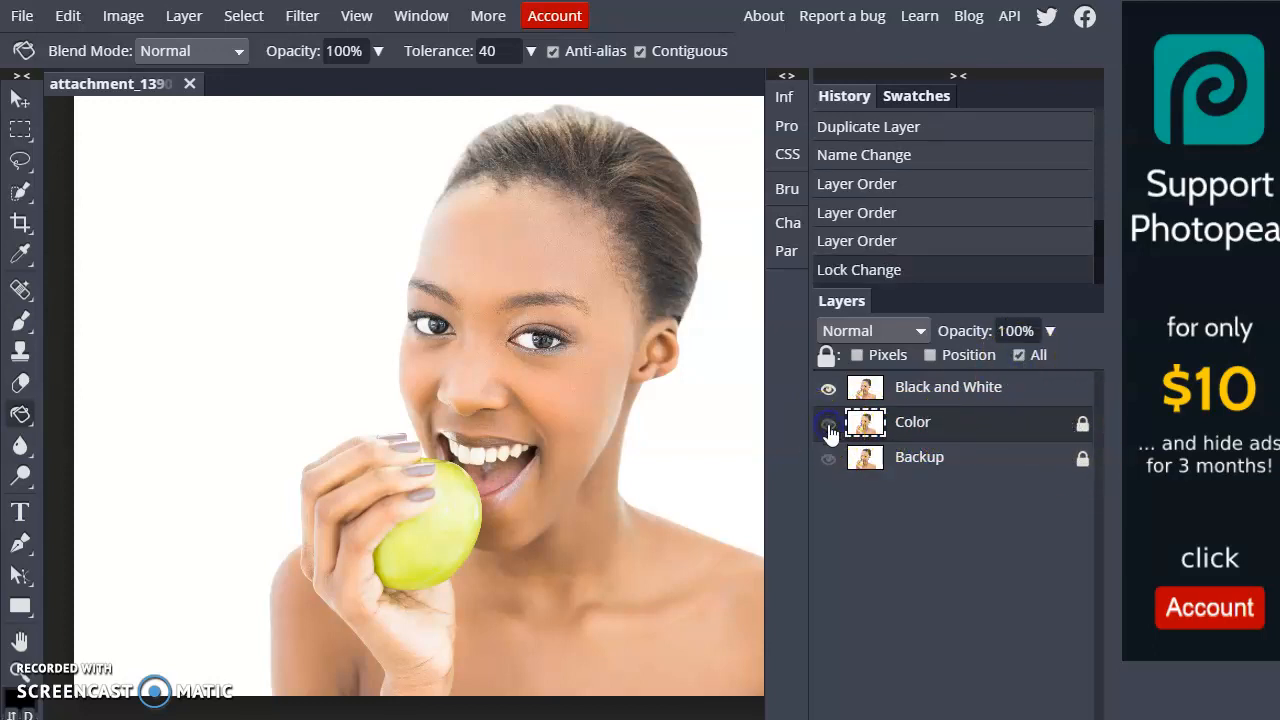
Add a raster mask to the Black and White layer
left_click(930, 395)
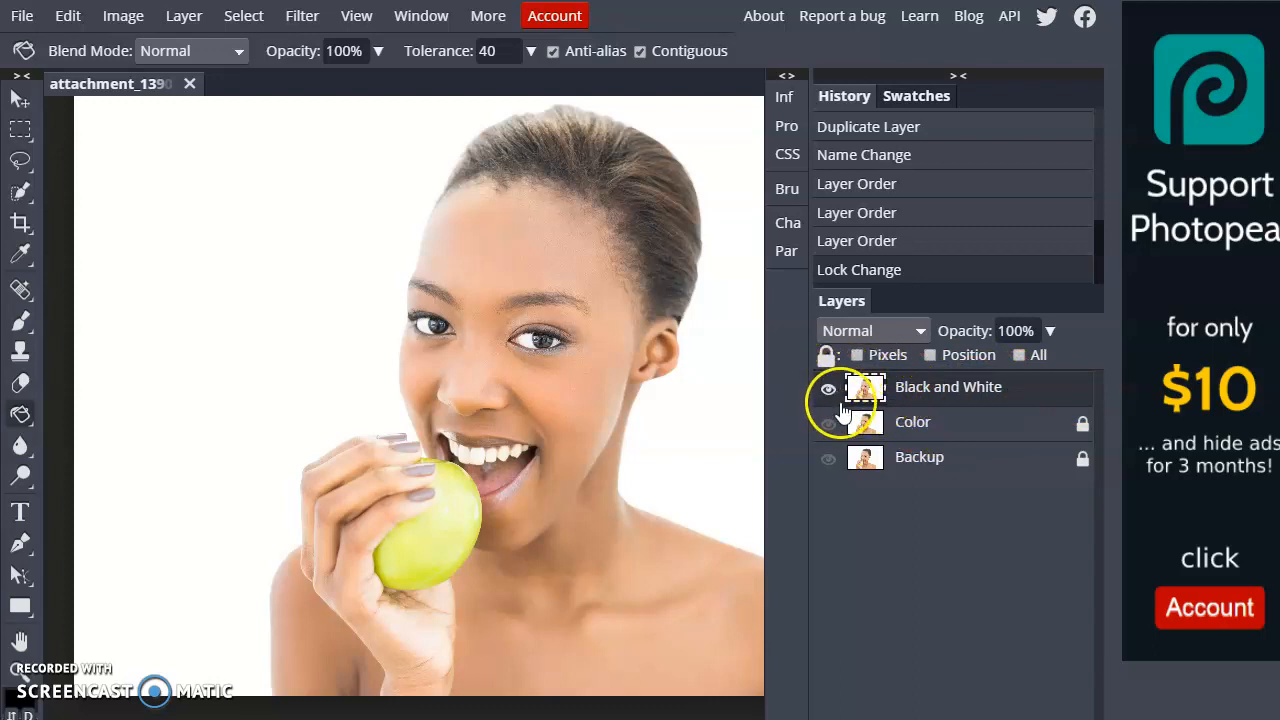
right_click(952, 399)
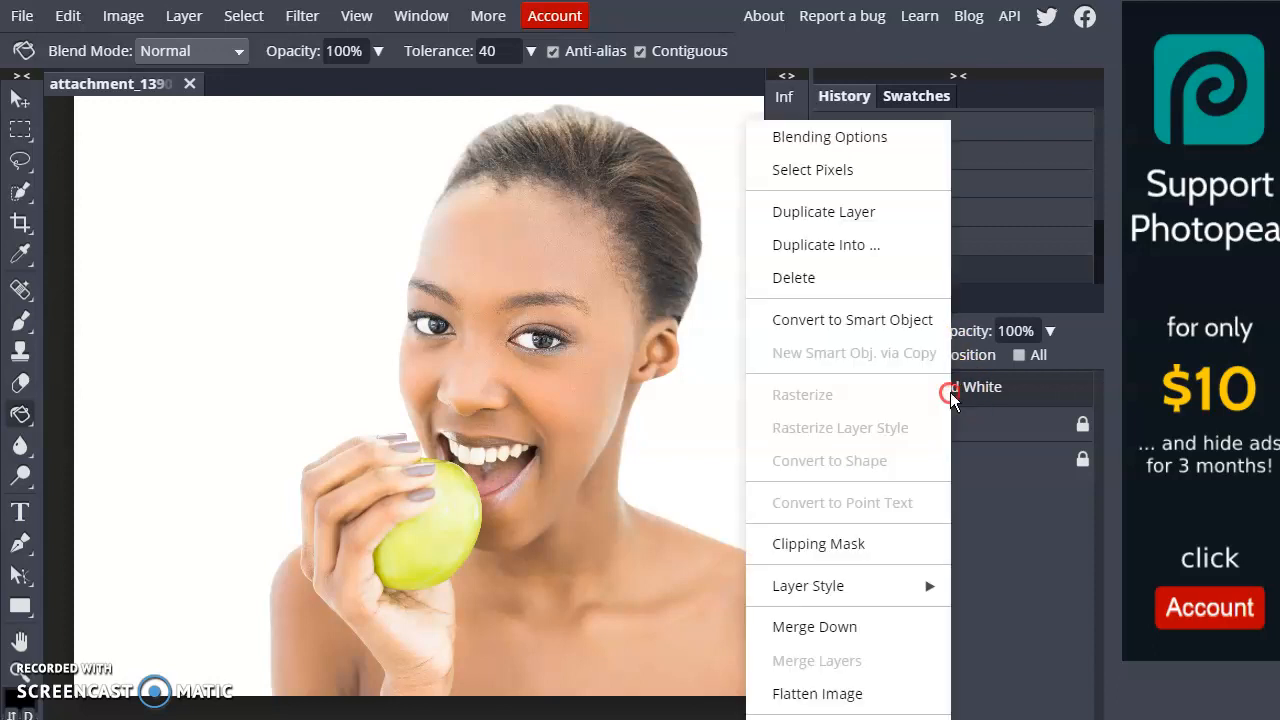
left_click(995, 388)
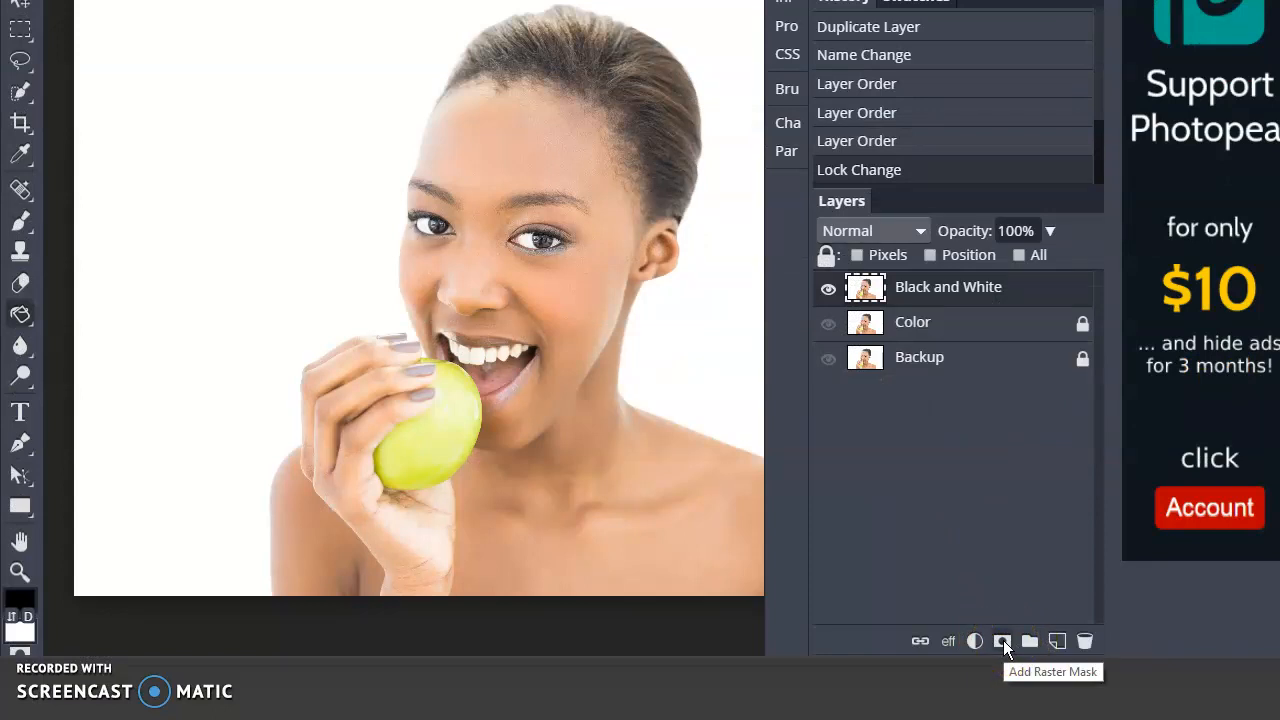
left_click(1003, 640)
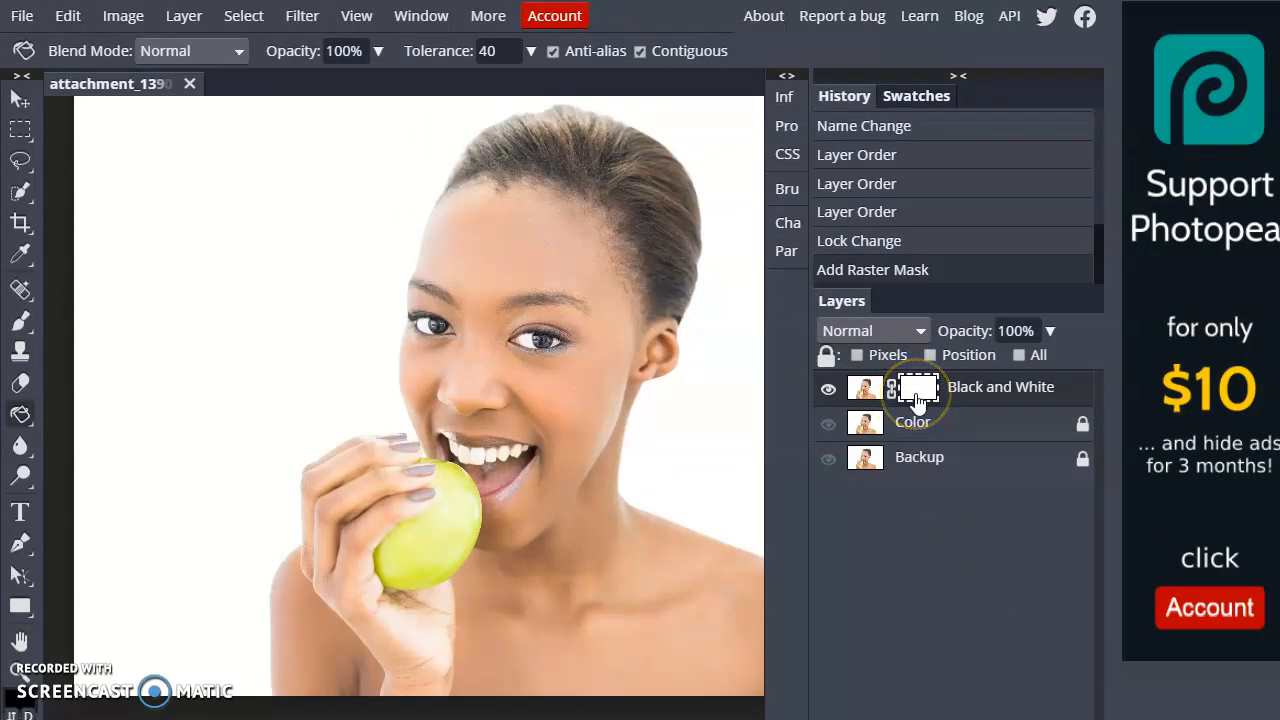
left_click(921, 330)
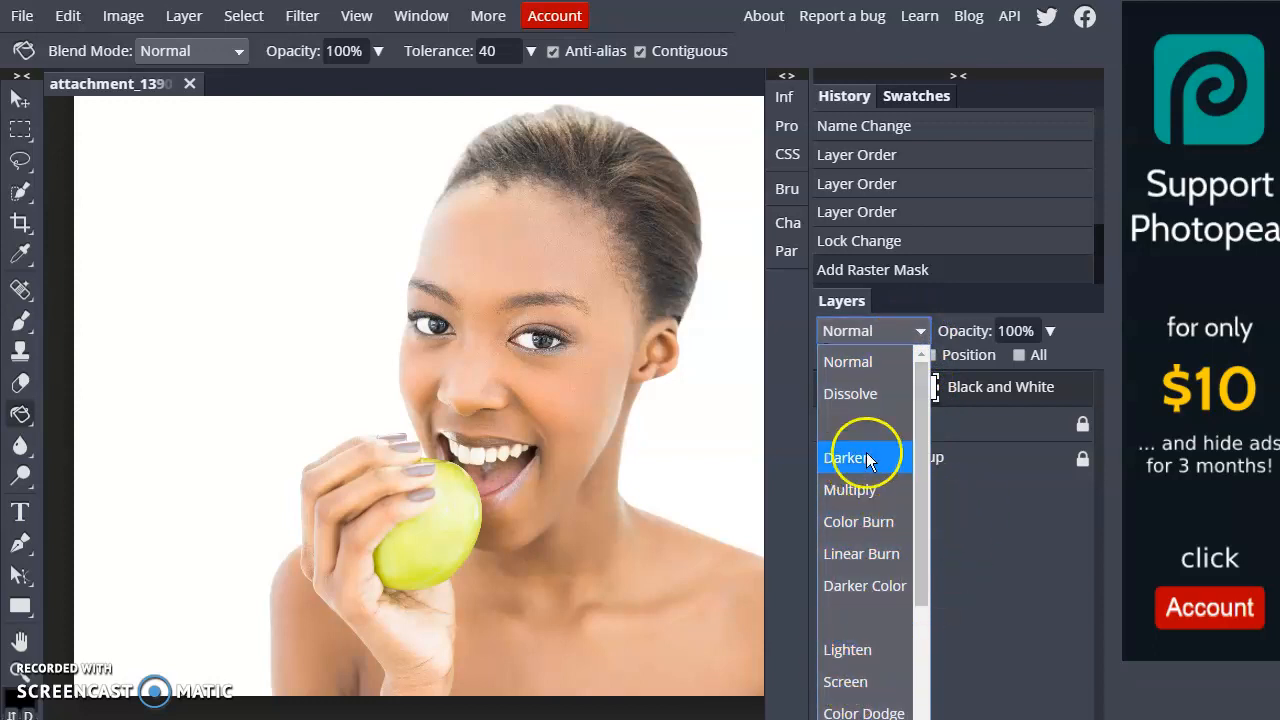
left_click(1043, 551)
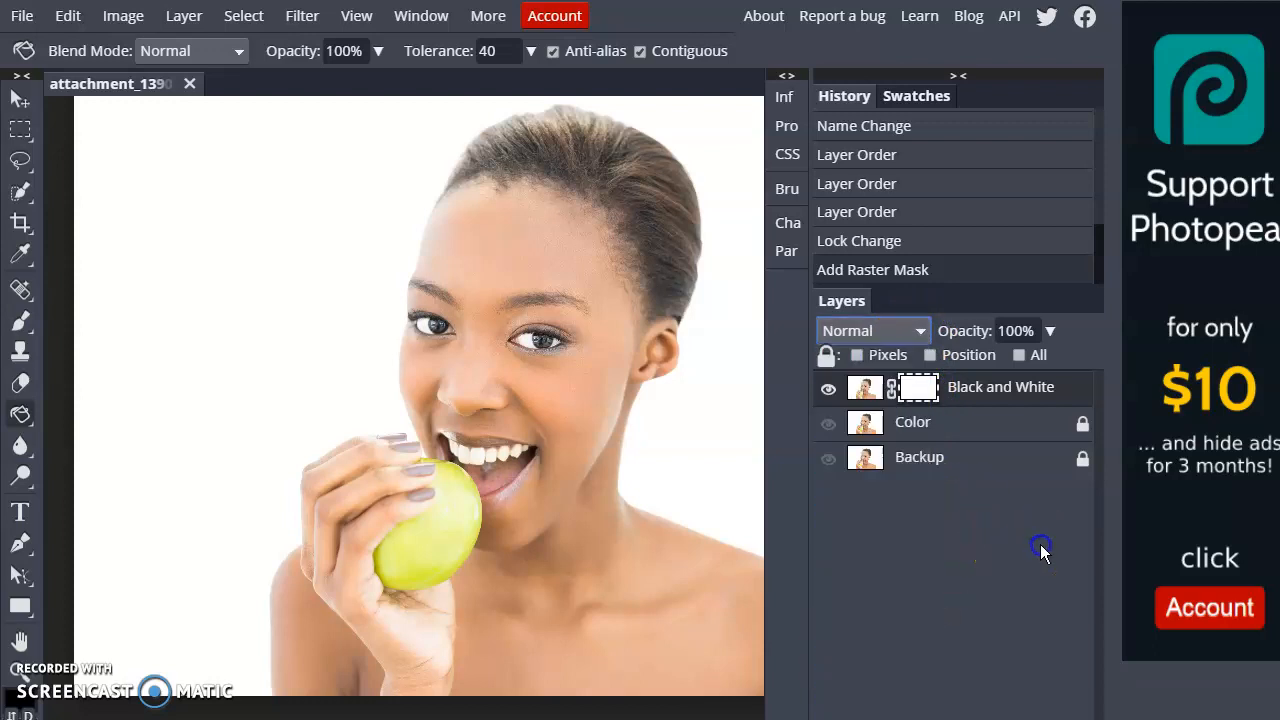
With the Brush tool, paint a diagonal black stroke across the face and a closed loop around the hand and apple on the layer mask
left_click(918, 394)
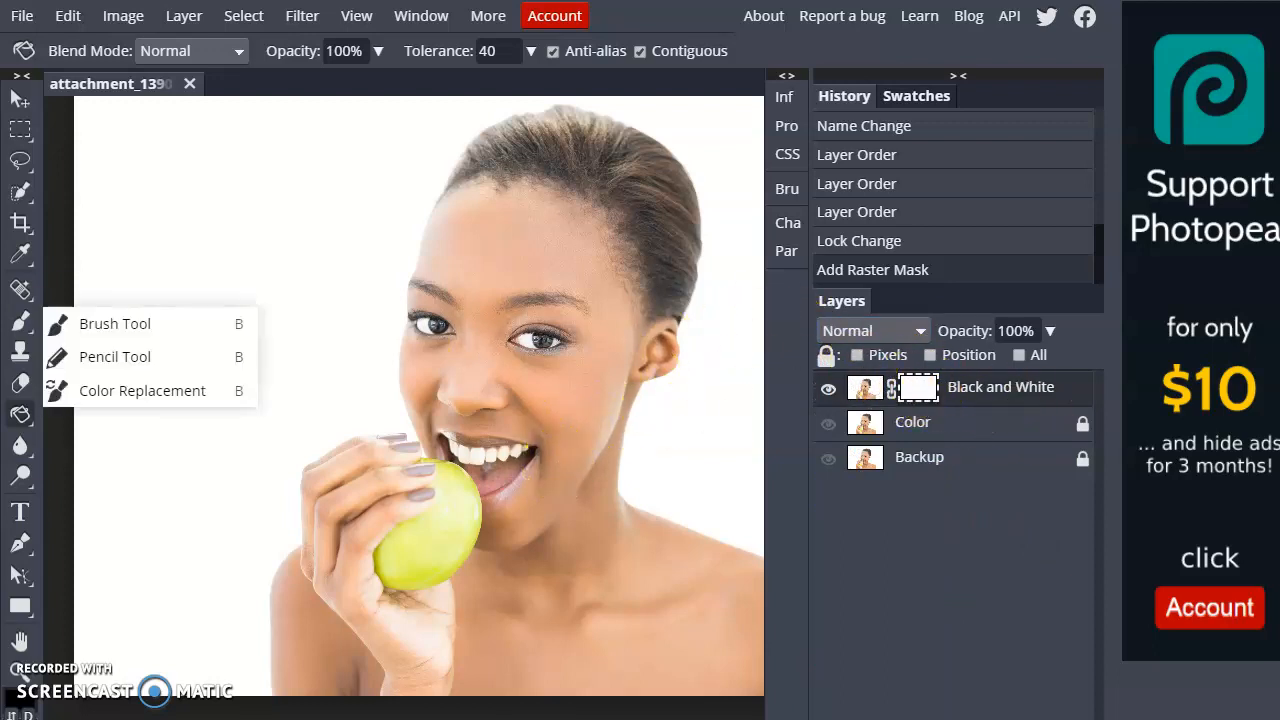
mouse_move(35, 292)
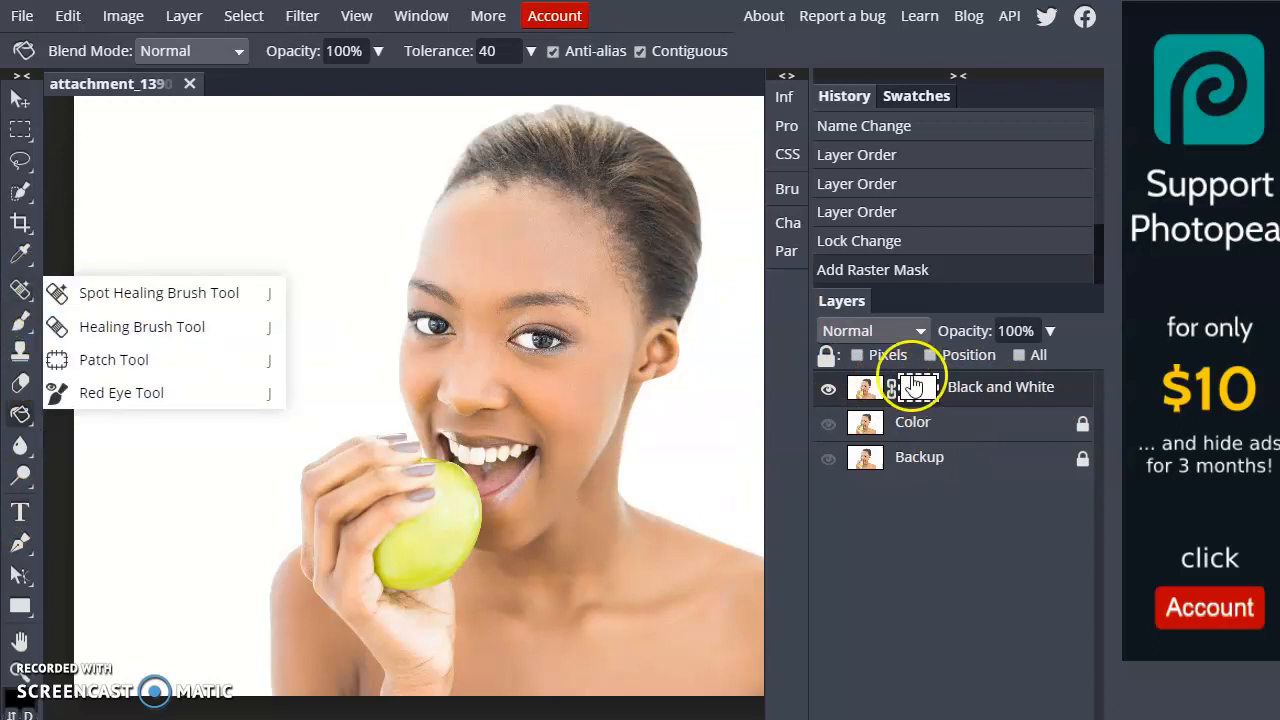
mouse_move(20, 323)
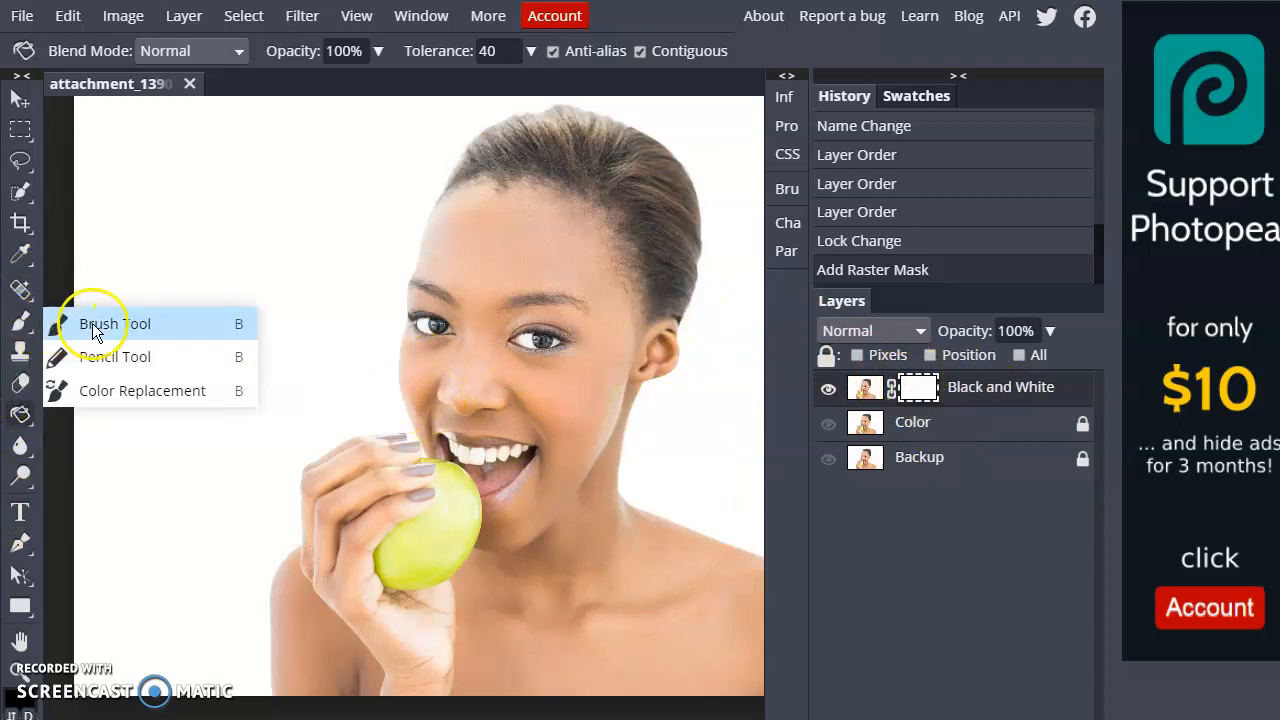
left_click(127, 324)
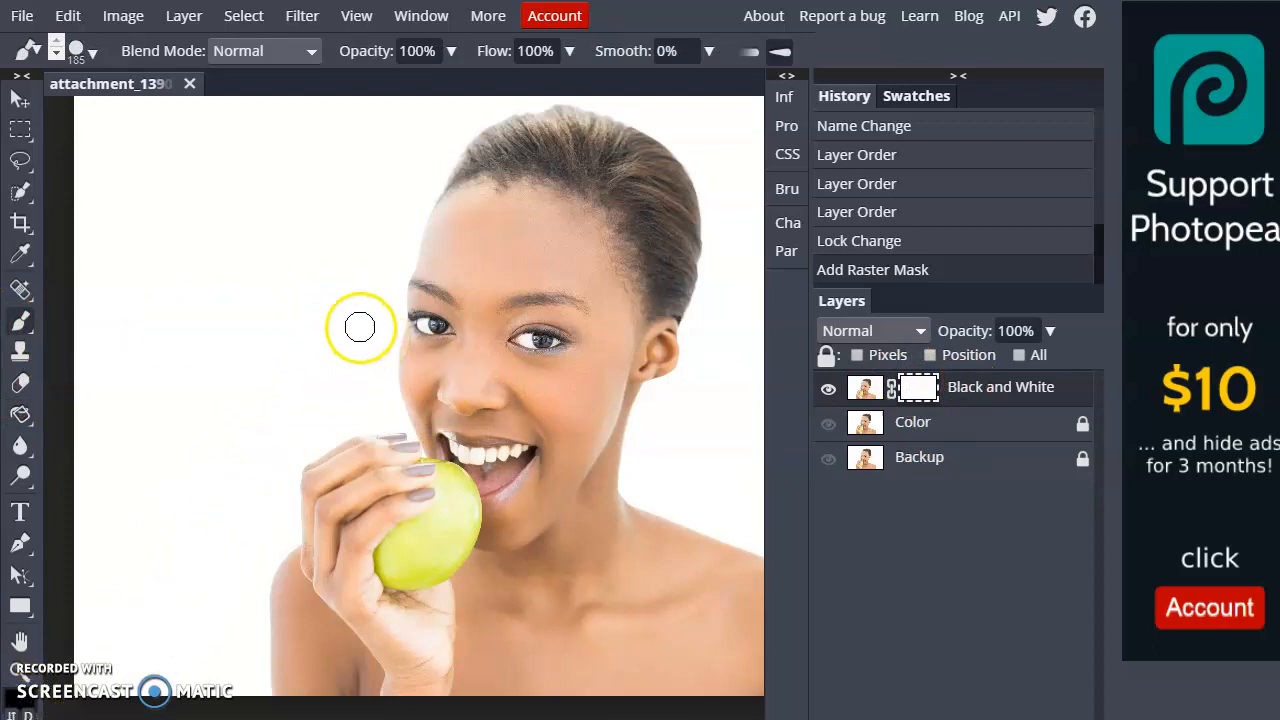
left_click_drag(357, 326, 597, 455)
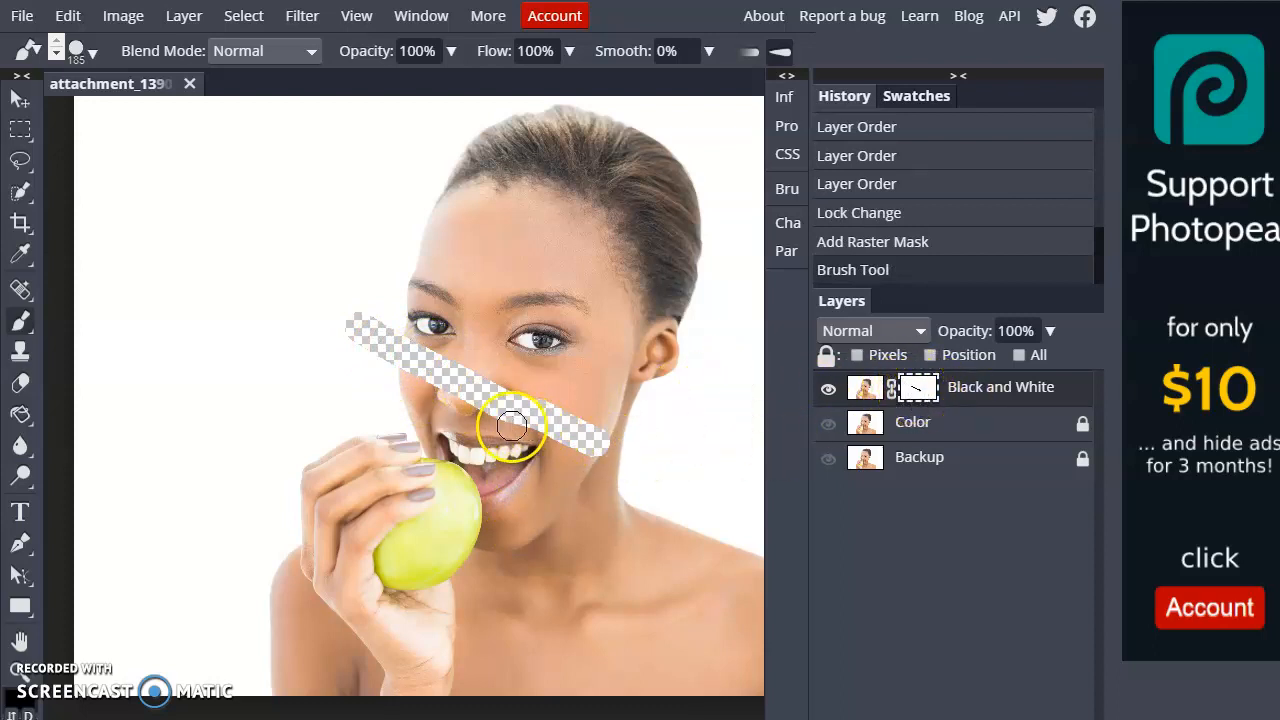
mouse_move(516, 437)
left_mouse_down()
mouse_move(532, 510)
mouse_move(515, 583)
mouse_move(481, 628)
mouse_move(415, 651)
mouse_move(326, 620)
mouse_move(301, 585)
mouse_move(304, 545)
mouse_move(300, 573)
mouse_move(343, 412)
mouse_move(522, 437)
left_mouse_up()
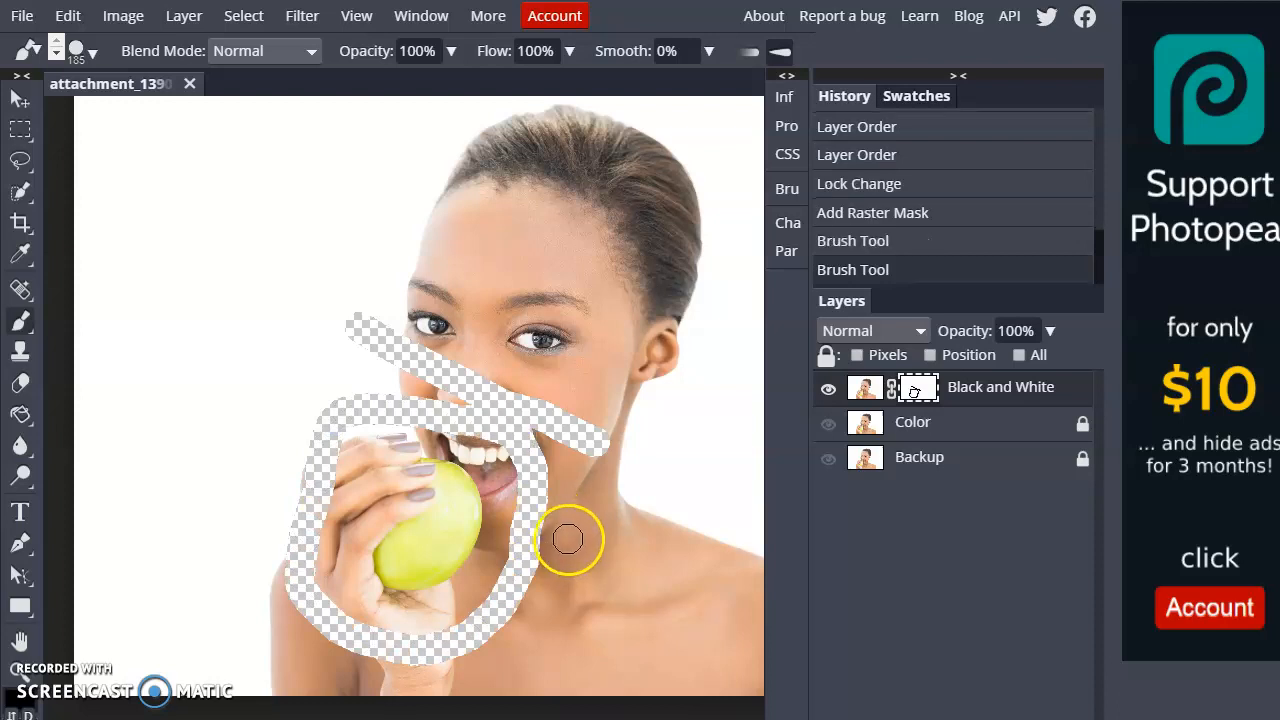
Fill the Black and White layer's mask with black outside the painted loop, using the Paint Bucket tool
right_click(28, 284)
right_click(22, 320)
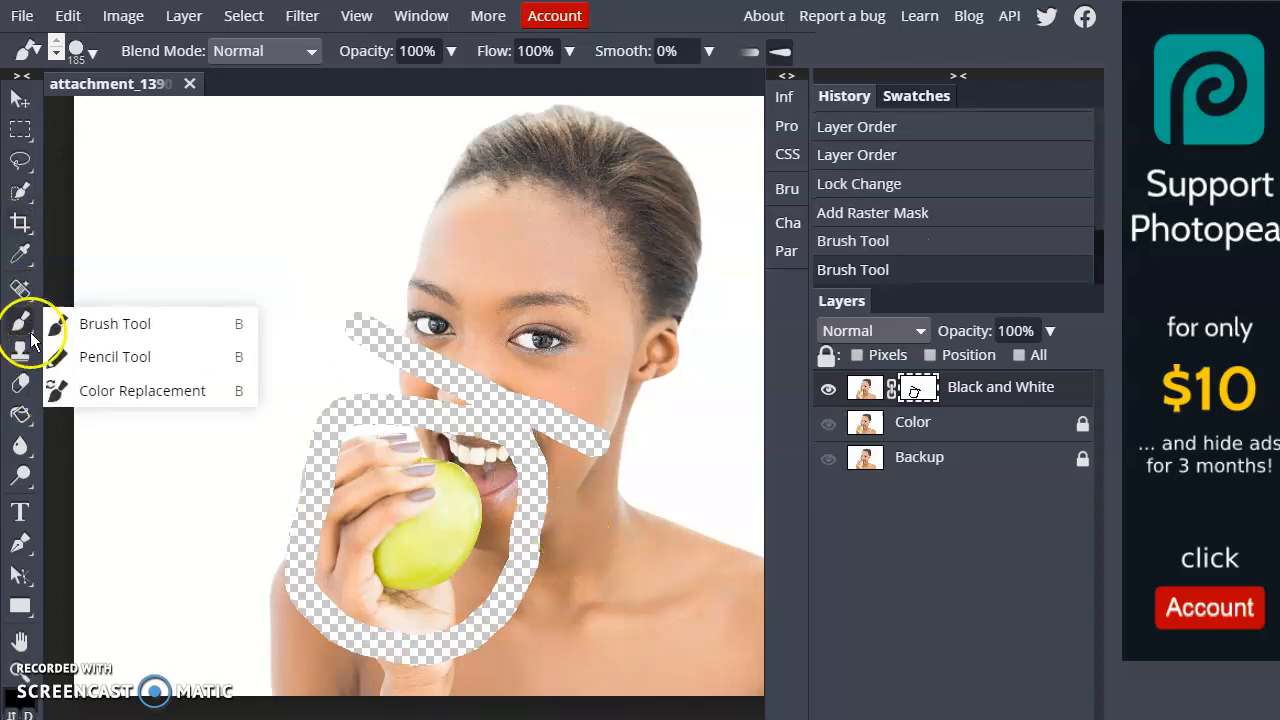
right_click(25, 448)
left_click(26, 420)
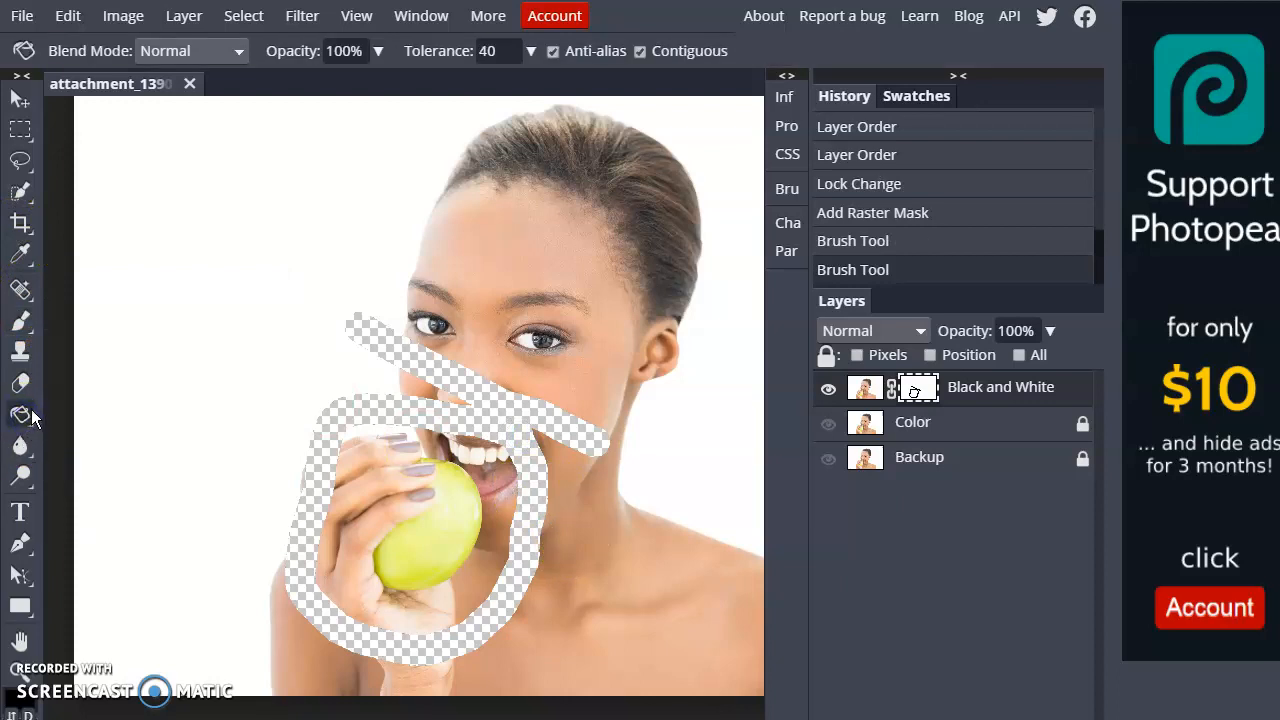
right_click(22, 415)
right_click(22, 446)
right_click(22, 415)
left_click(87, 451)
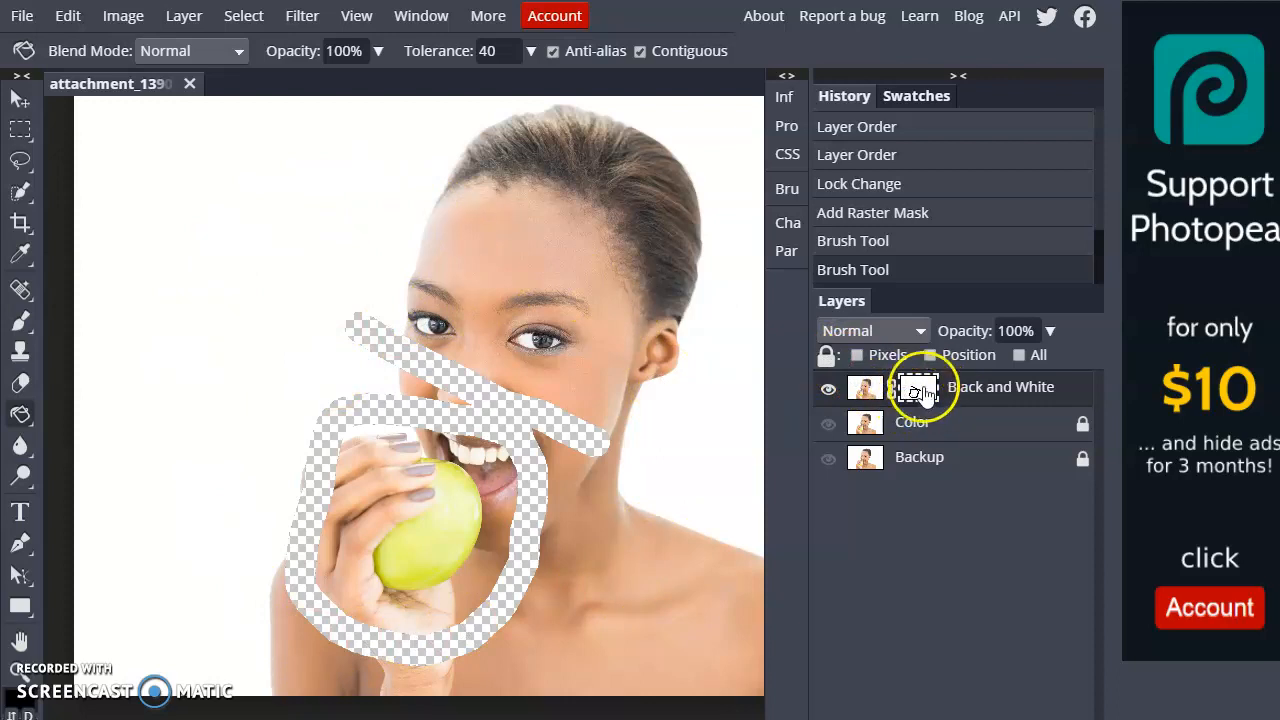
left_click(191, 318)
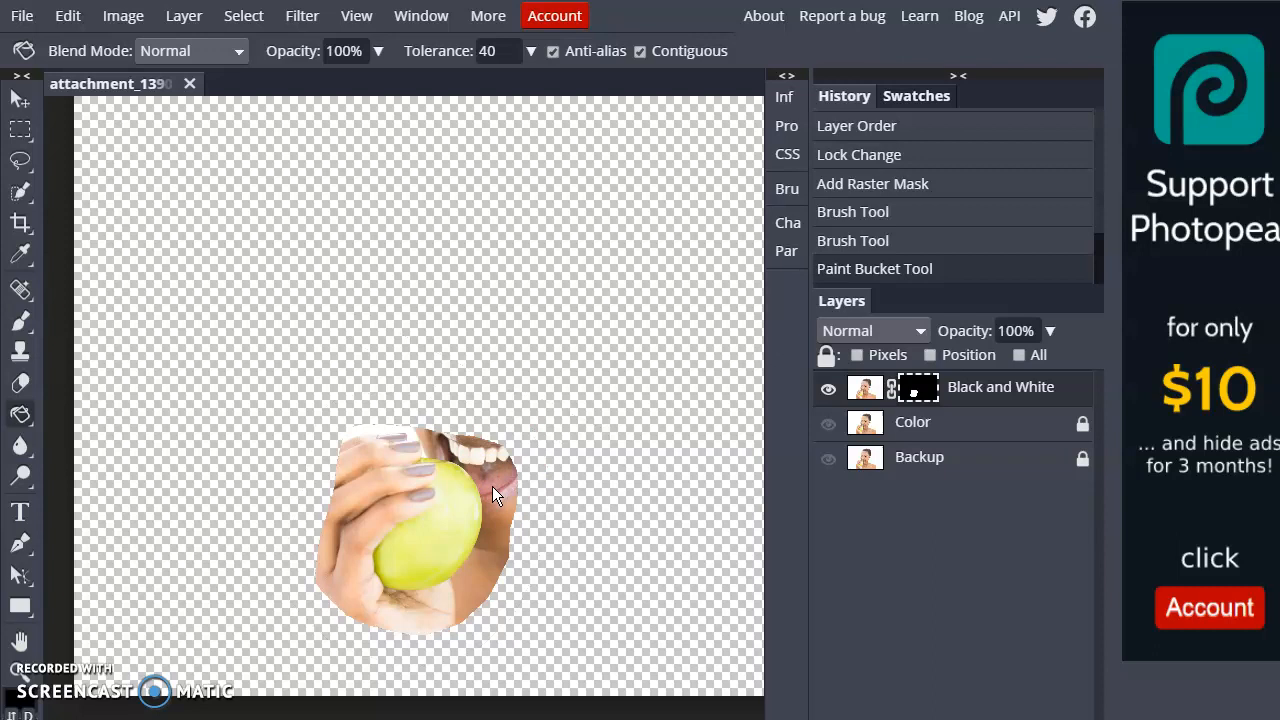
left_click(492, 486)
With the 185 px Brush, paint black on the Black and White layer's mask over the mouth area above the apple
scroll(492, 486, "up", 10)
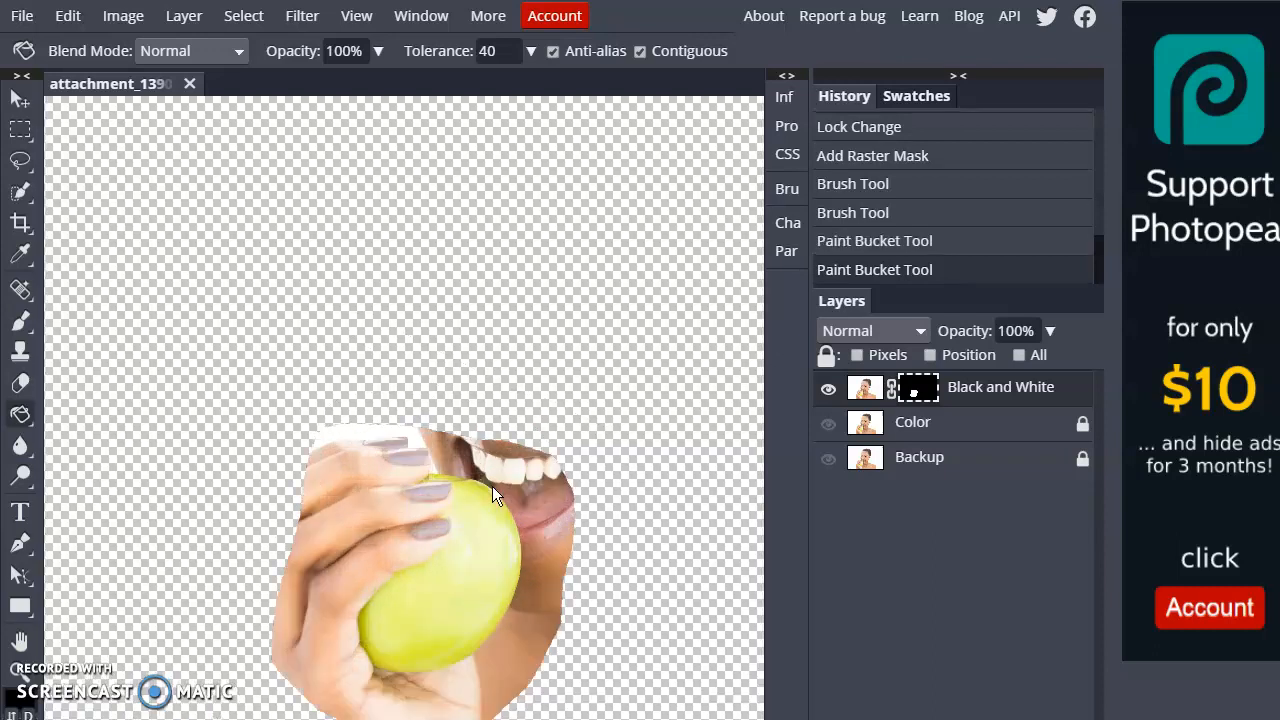
scroll(492, 487, "down", 2)
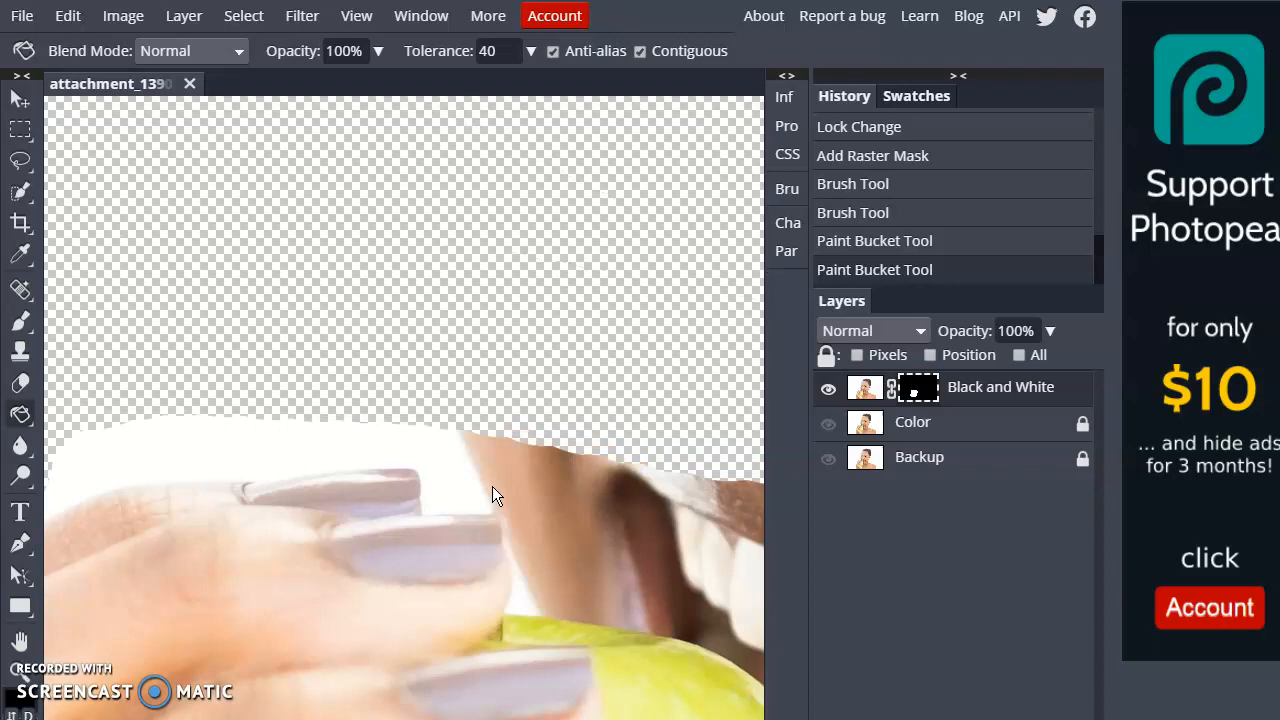
scroll(654, 358, "down", 5)
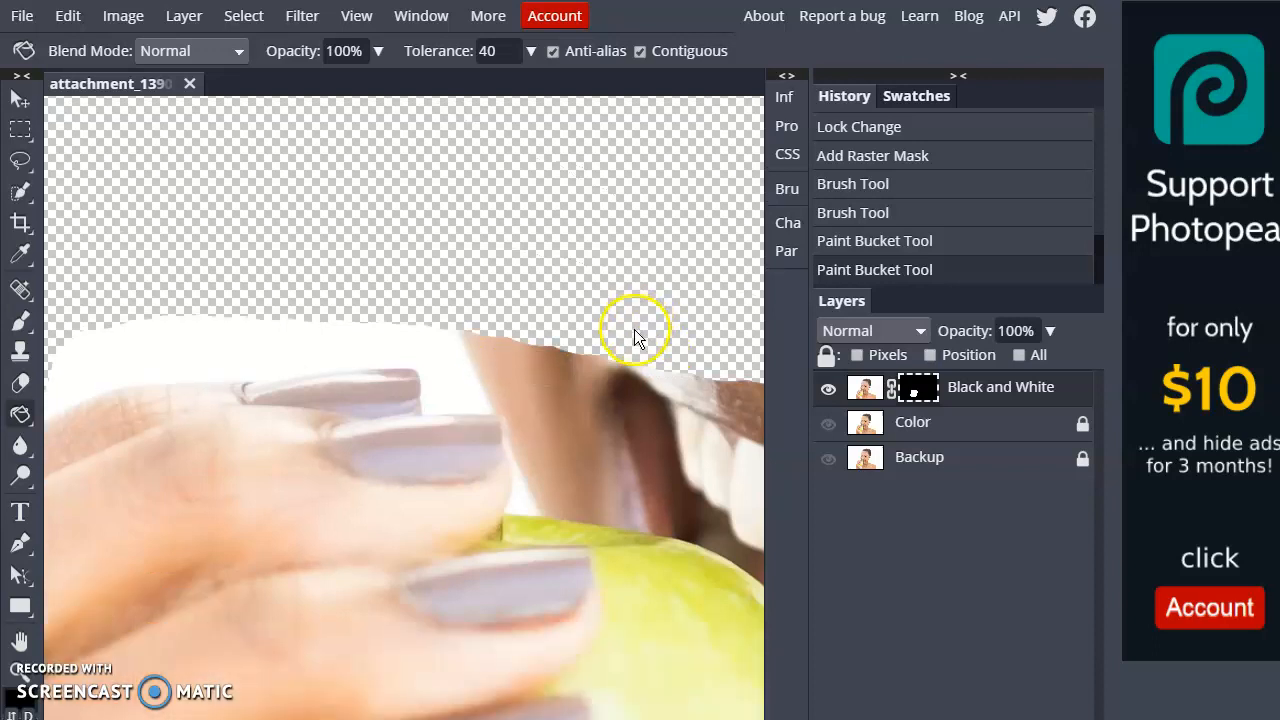
left_click_drag(656, 380, 411, 234)
left_click_drag(544, 323, 340, 520)
left_click_drag(400, 355, 408, 458)
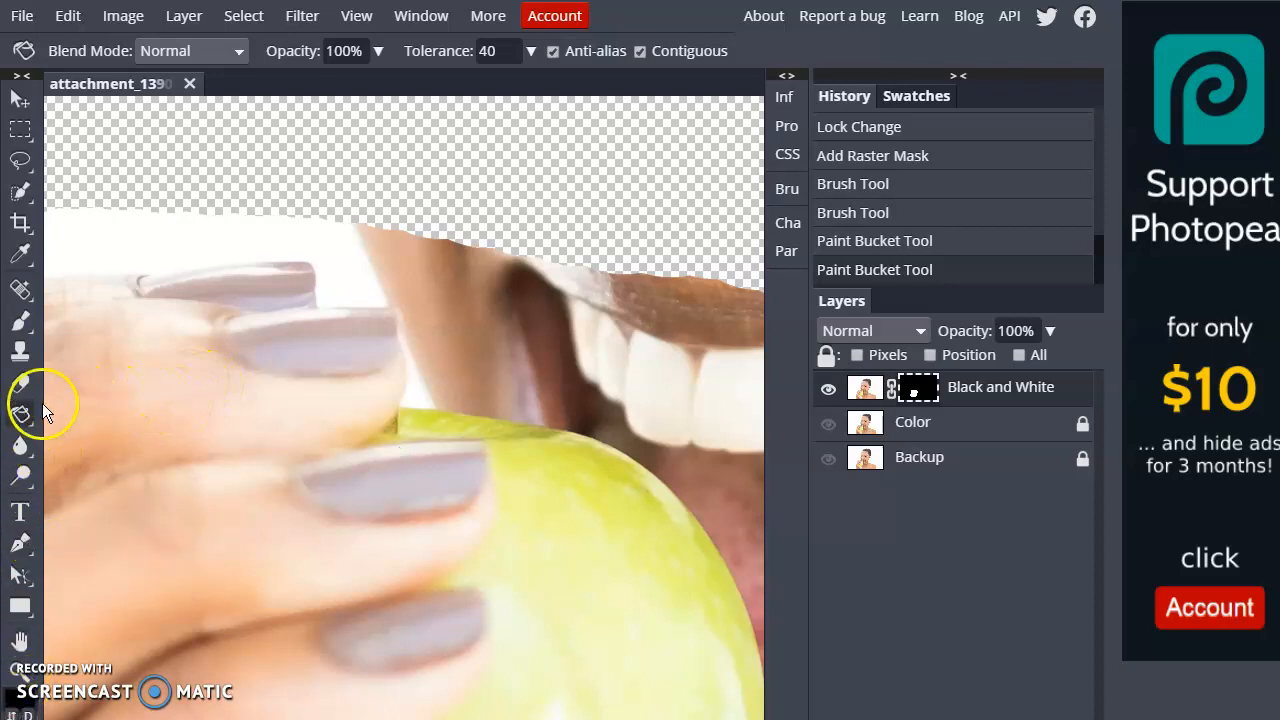
key("b")
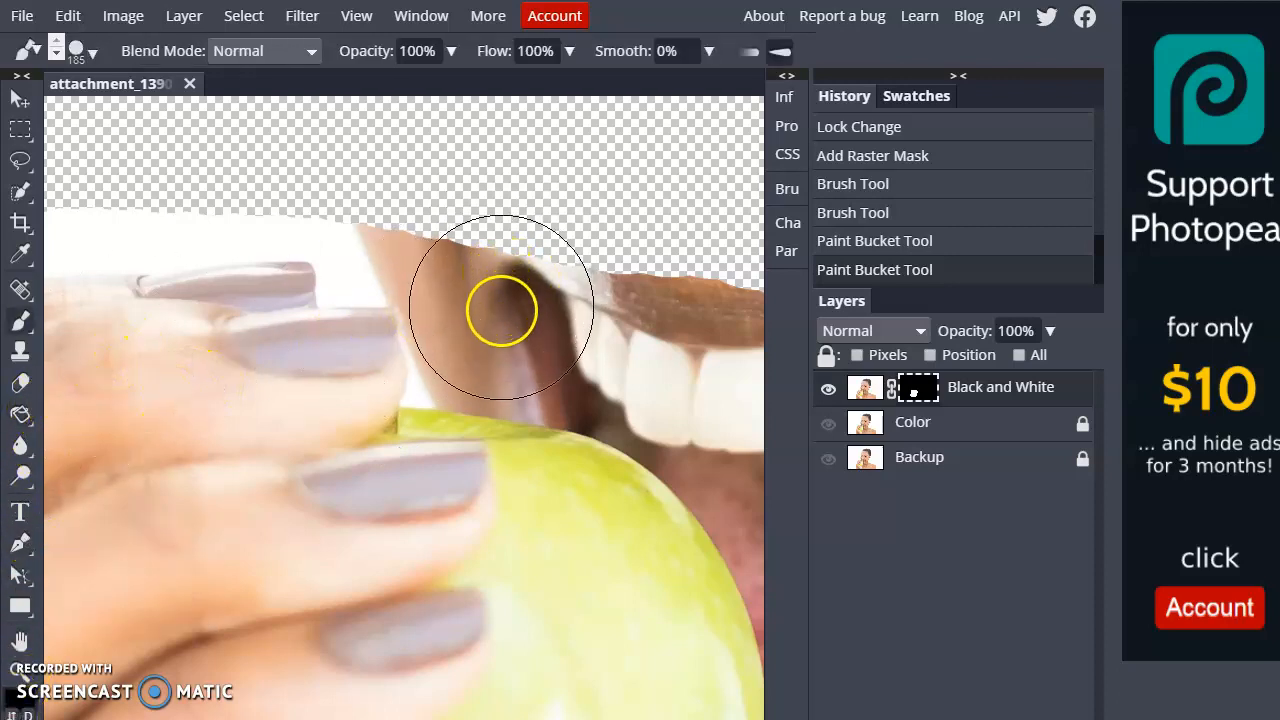
mouse_move(516, 323)
left_mouse_down()
mouse_move(387, 301)
mouse_move(552, 303)
mouse_move(638, 320)
left_mouse_up()
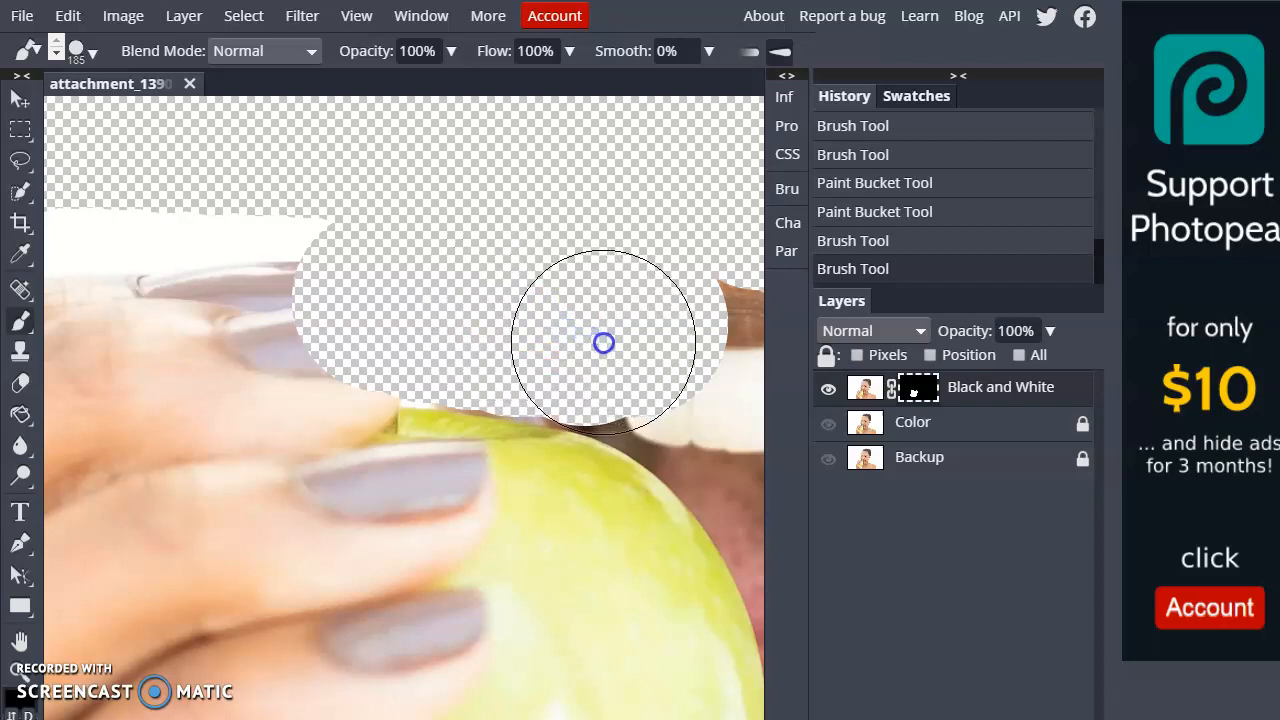
left_click_drag(603, 343, 618, 330)
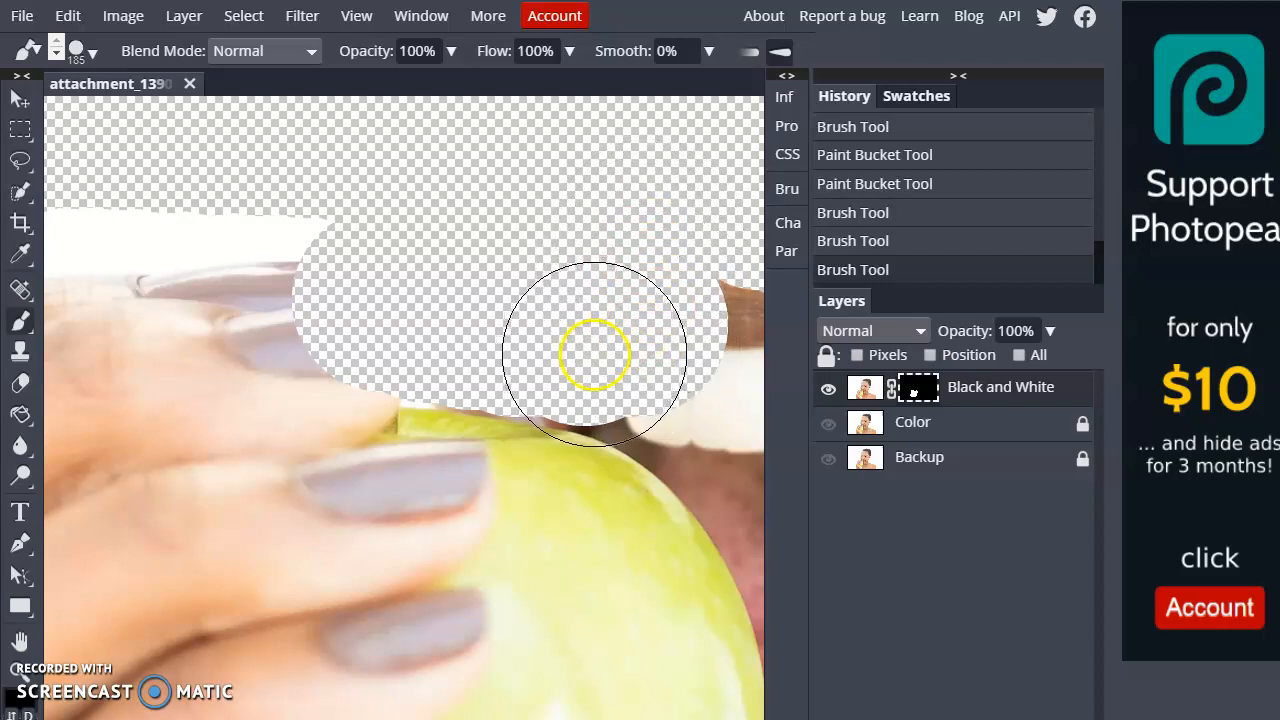
Reduce the brush size to 15 px for detail work along the apple's upper edge
key("bracketleft")
key("bracketleft")
key("bracketleft")
key("bracketleft")
key("bracketleft")
key("bracketleft")
key("bracketleft")
key("bracketleft")
key("bracketleft")
key("bracketleft")
key("bracketleft")
key("bracketleft")
key("bracketleft")
key("bracketleft")
key("bracketleft")
key("bracketleft")
key("bracketleft")
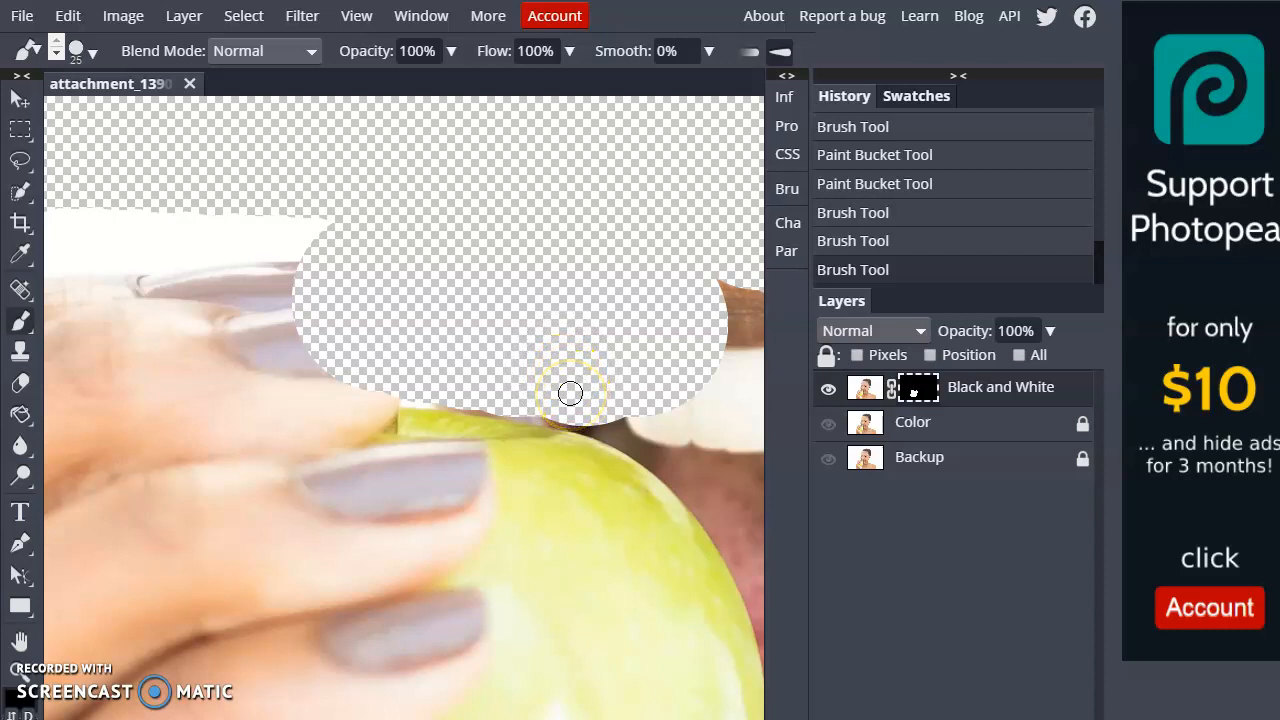
scroll(570, 394, "up", 3)
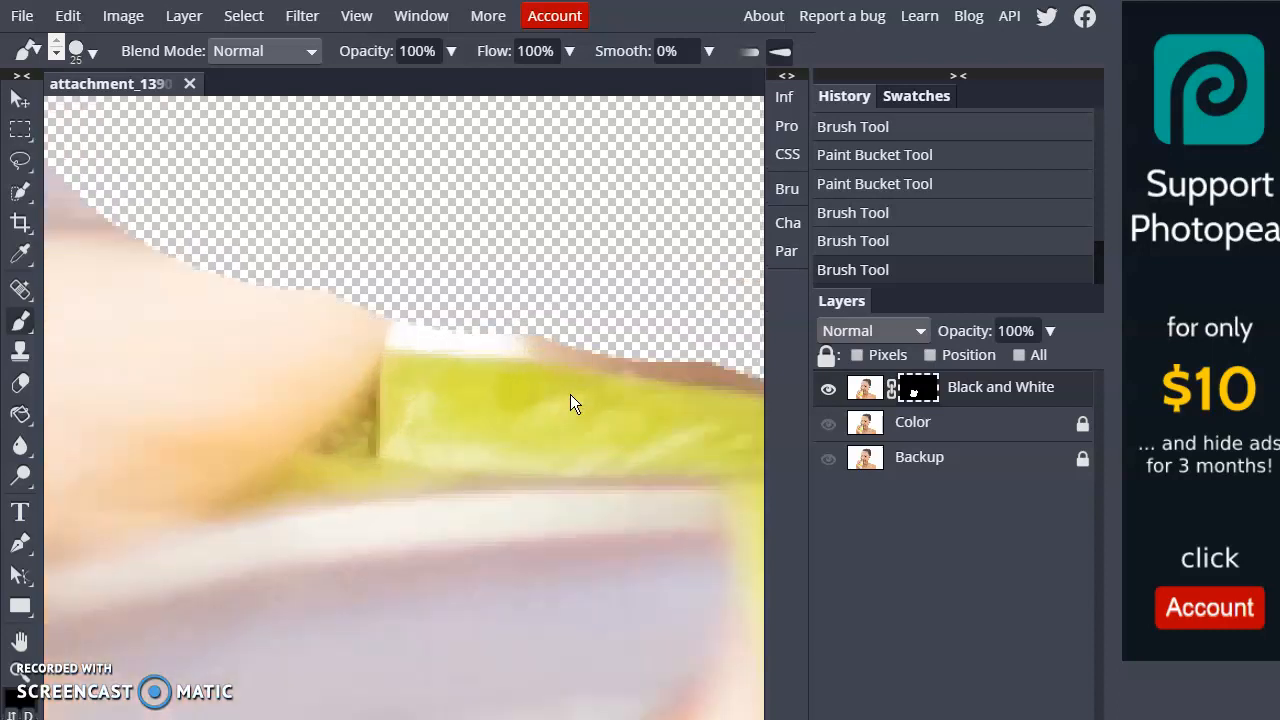
scroll(570, 394, "down", 2)
scroll(570, 394, "up", 2)
key("ctrl+plus")
key("bracketleft")
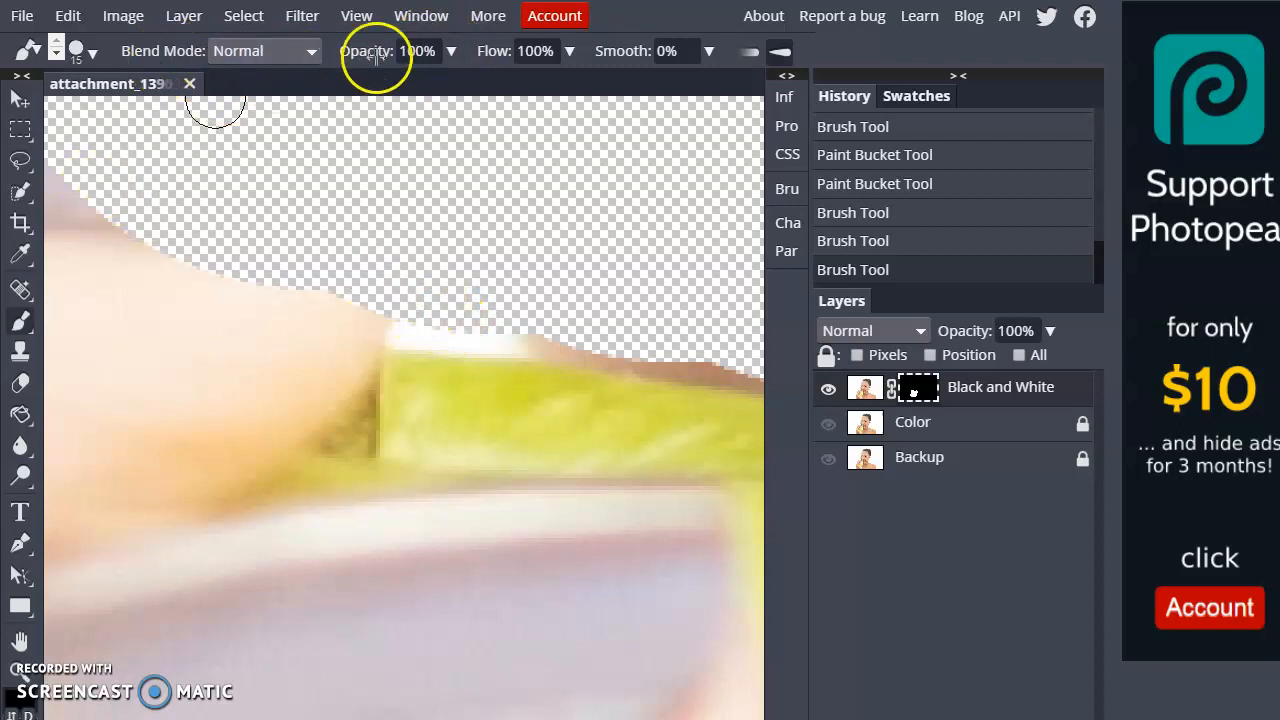
Choose the soft round 24 px brush and paint away the white and brown fringe along the apple's upper edge on the mask
left_click(95, 57)
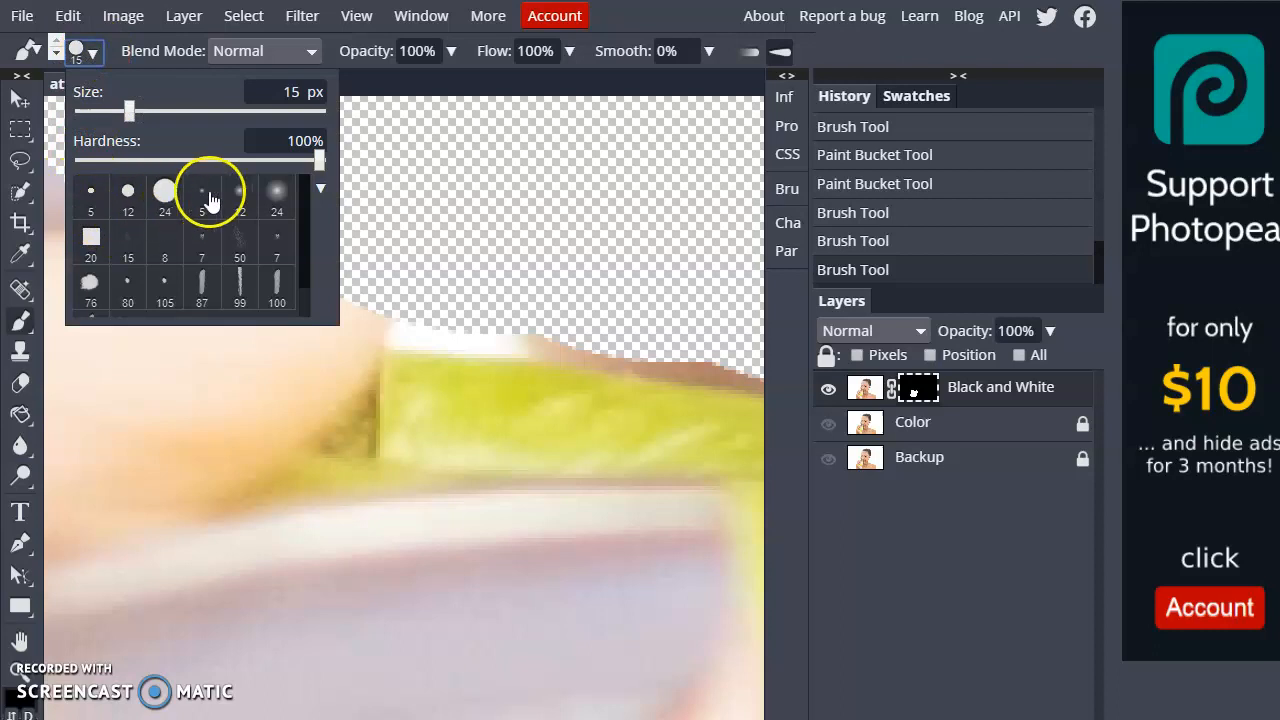
left_click(278, 204)
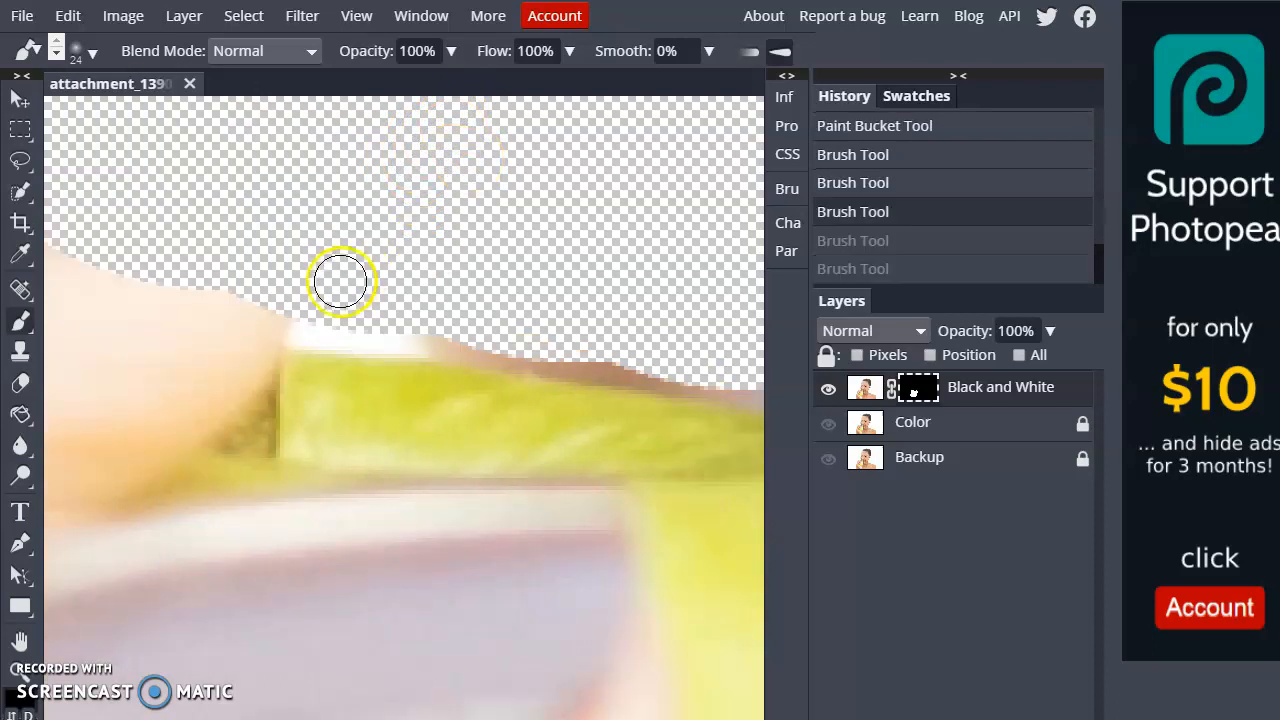
left_click(340, 280)
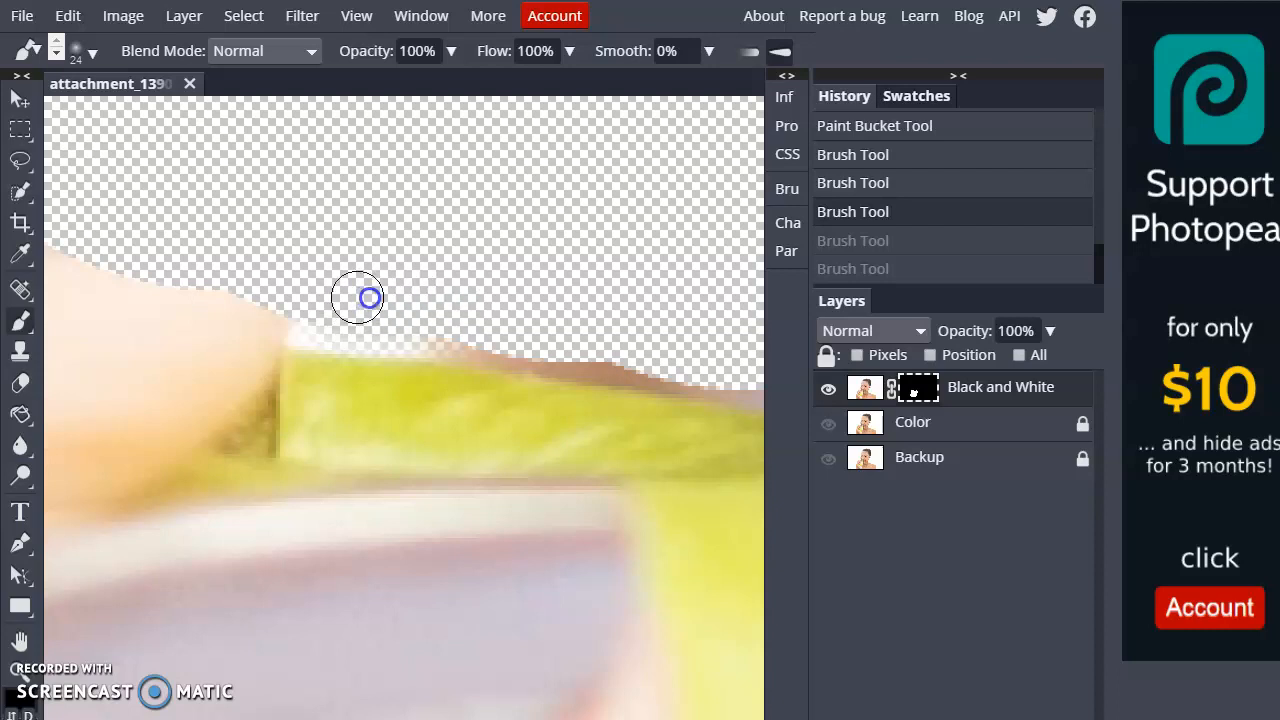
left_click(536, 310)
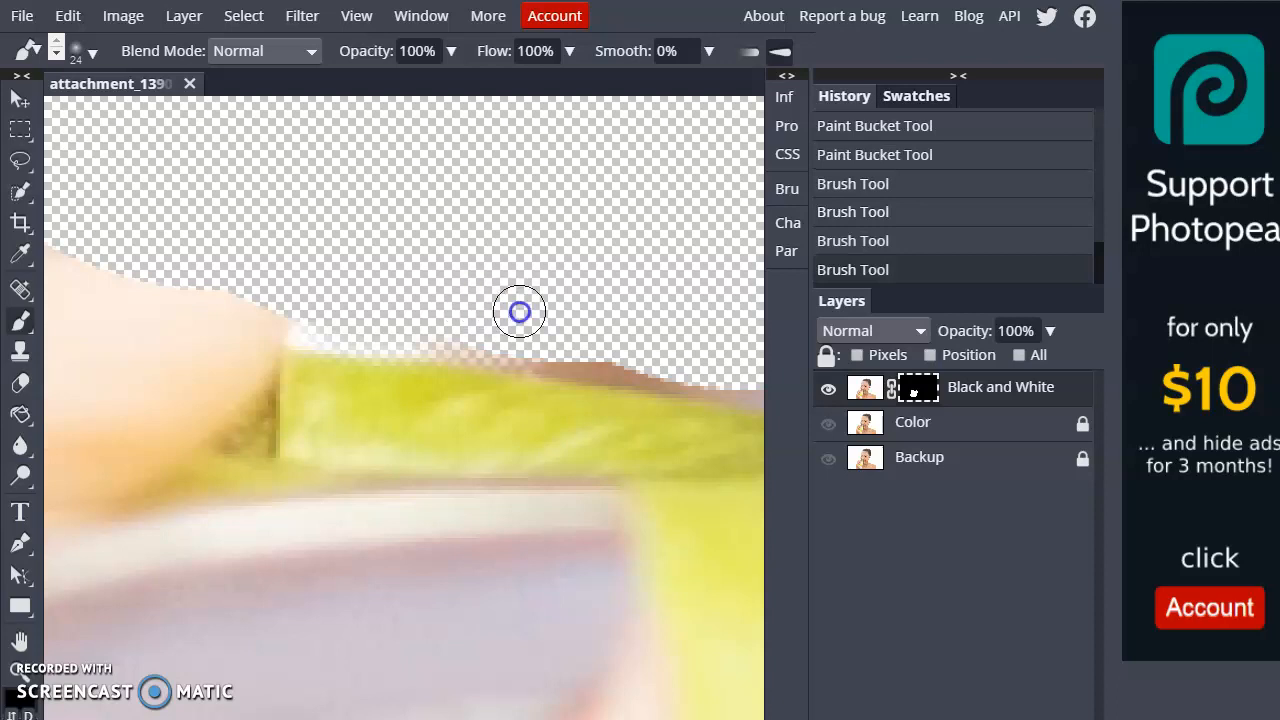
mouse_move(477, 308)
left_mouse_down()
mouse_move(603, 337)
mouse_move(557, 324)
left_mouse_up()
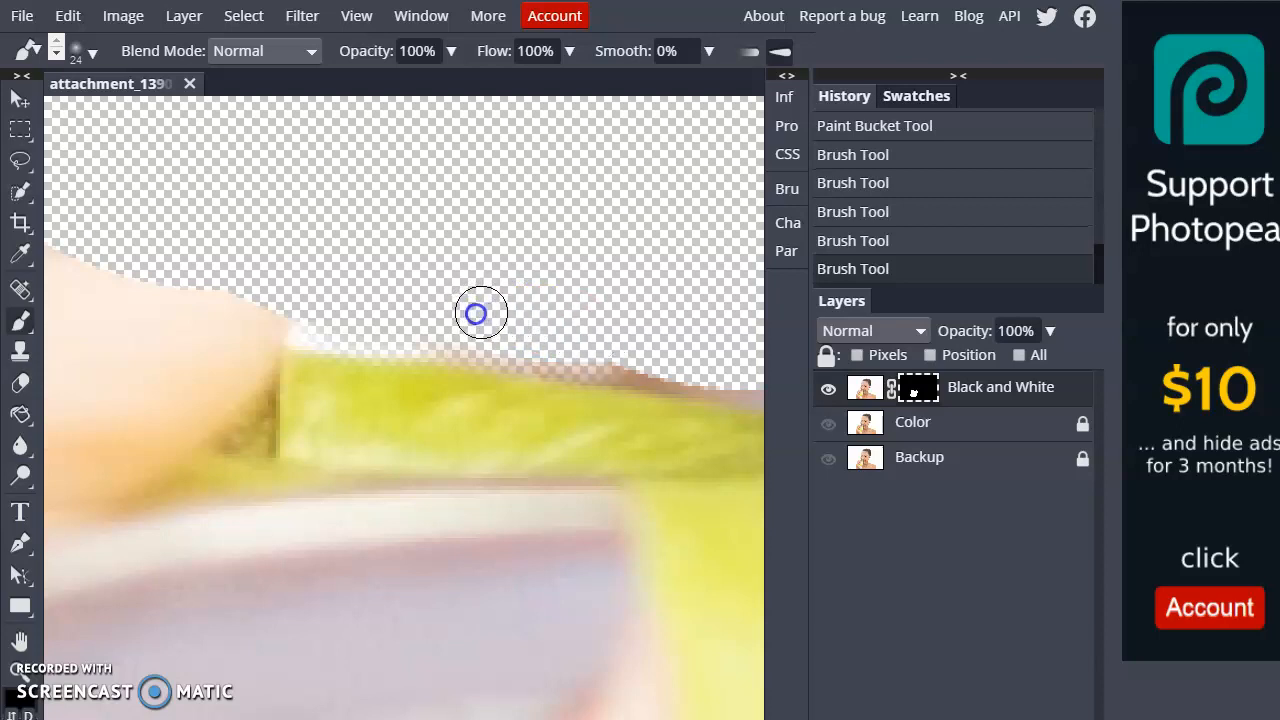
left_click_drag(436, 310, 442, 311)
left_click_drag(576, 337, 538, 329)
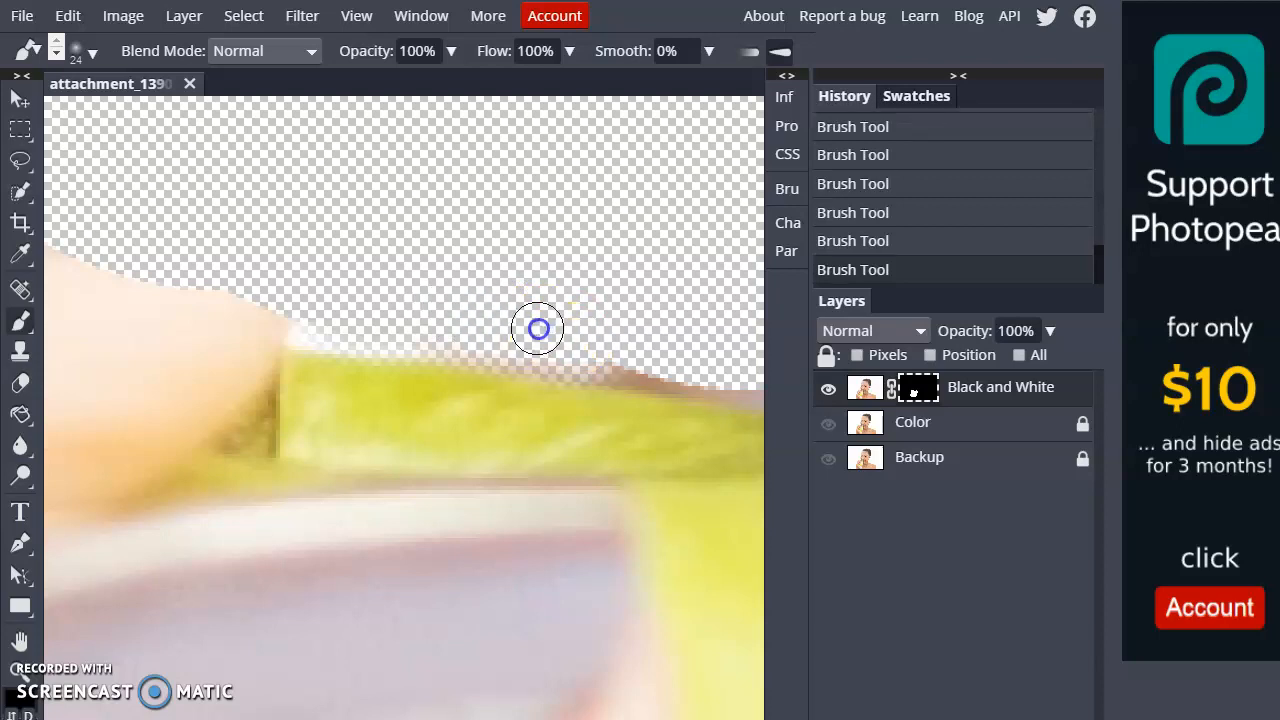
left_click(394, 308)
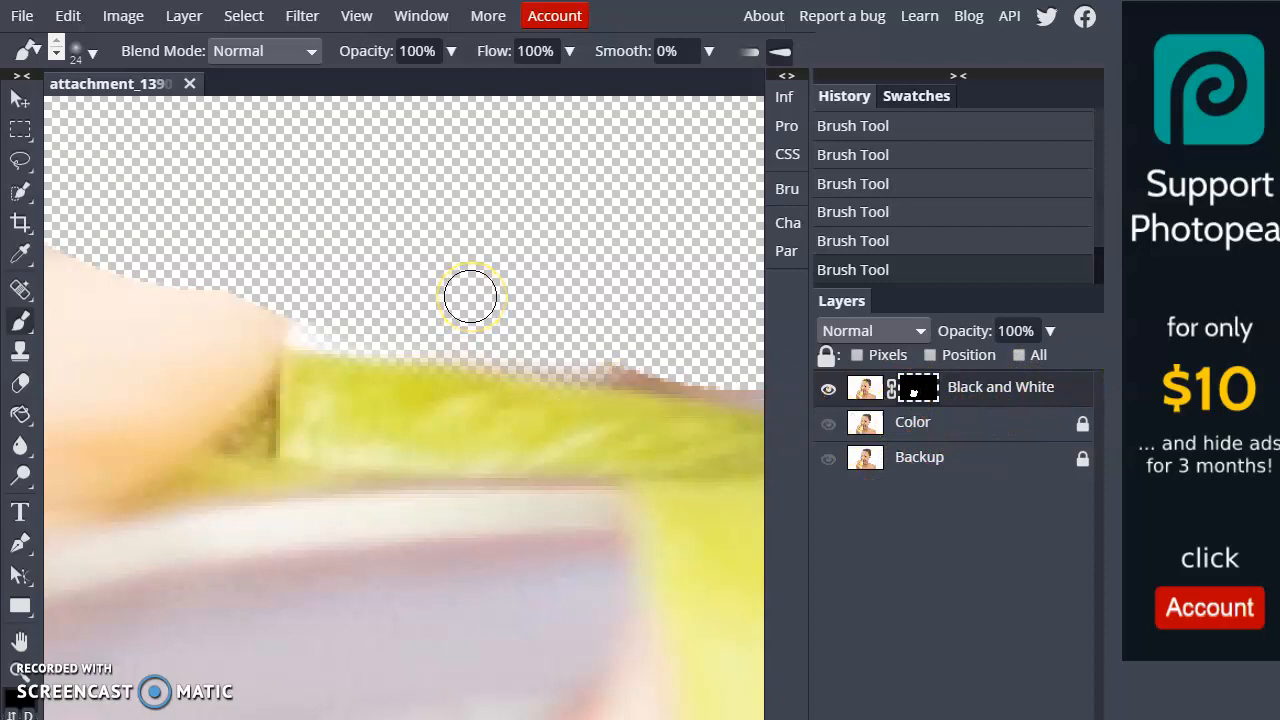
Inspect the masked cutout along the apple's upper edge and as a whole
left_click(915, 427)
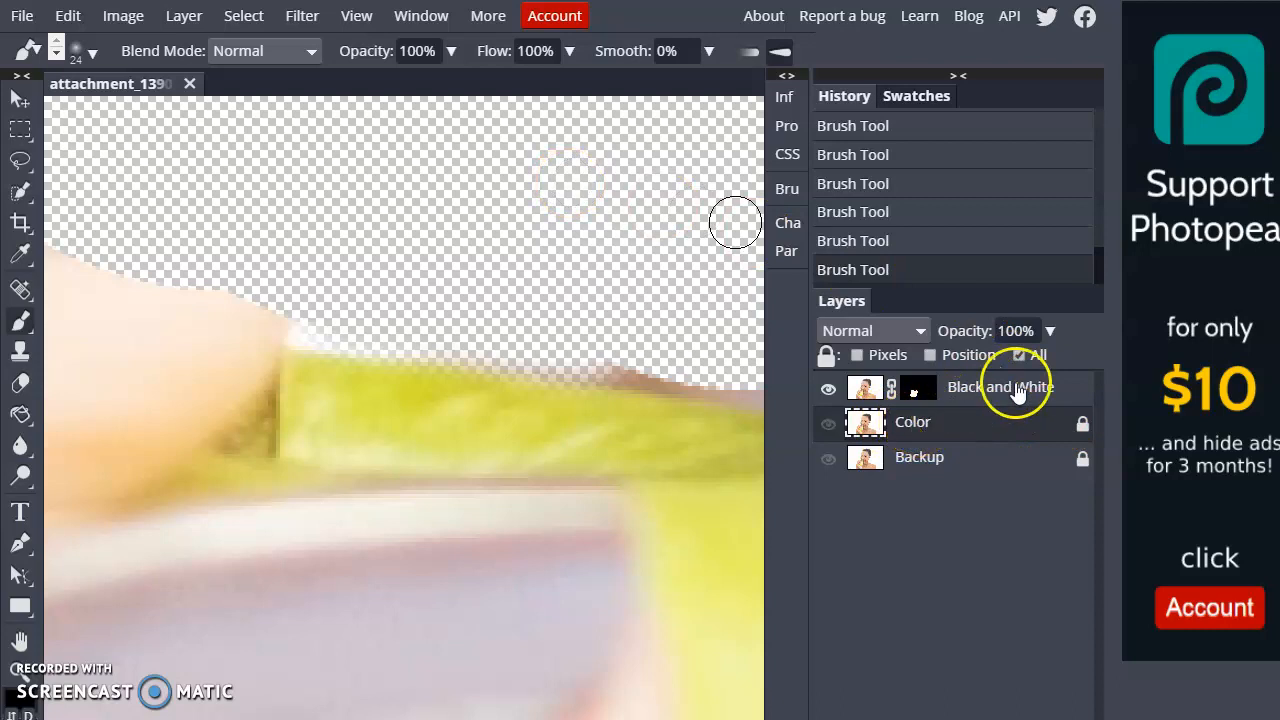
scroll(570, 330, "down", 1)
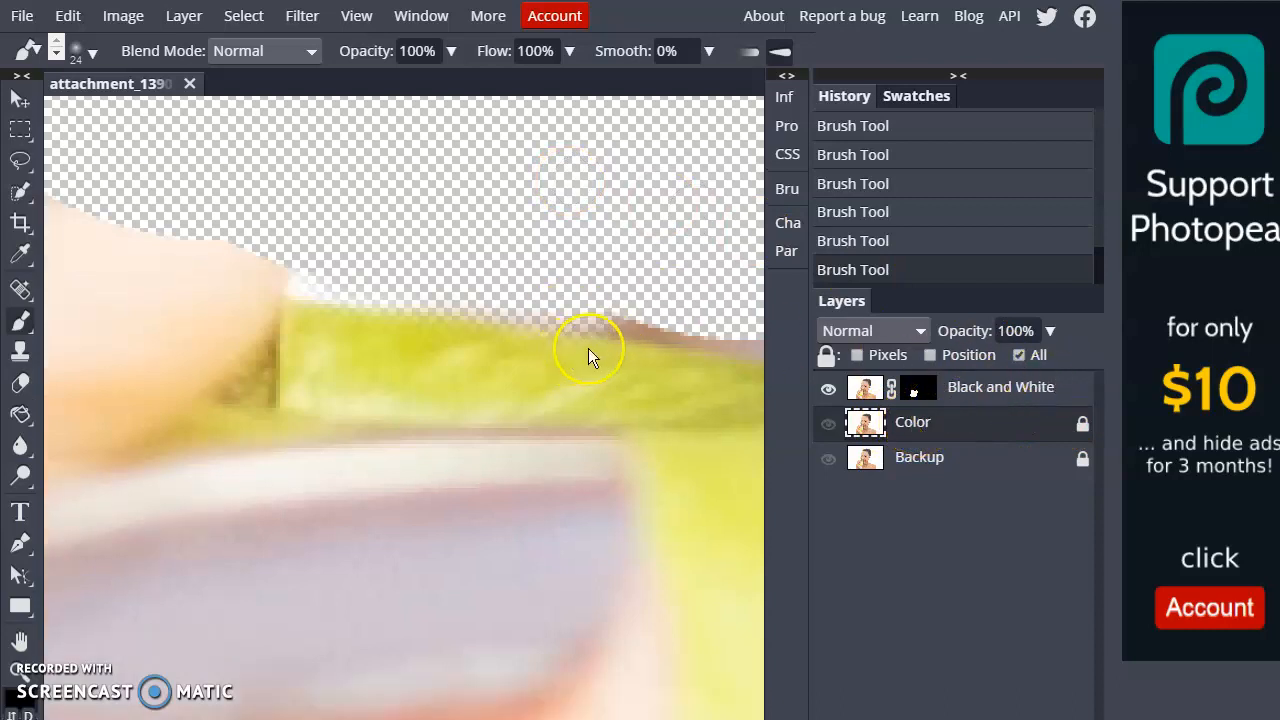
scroll(580, 345, "right", 2)
scroll(480, 315, "up", 1)
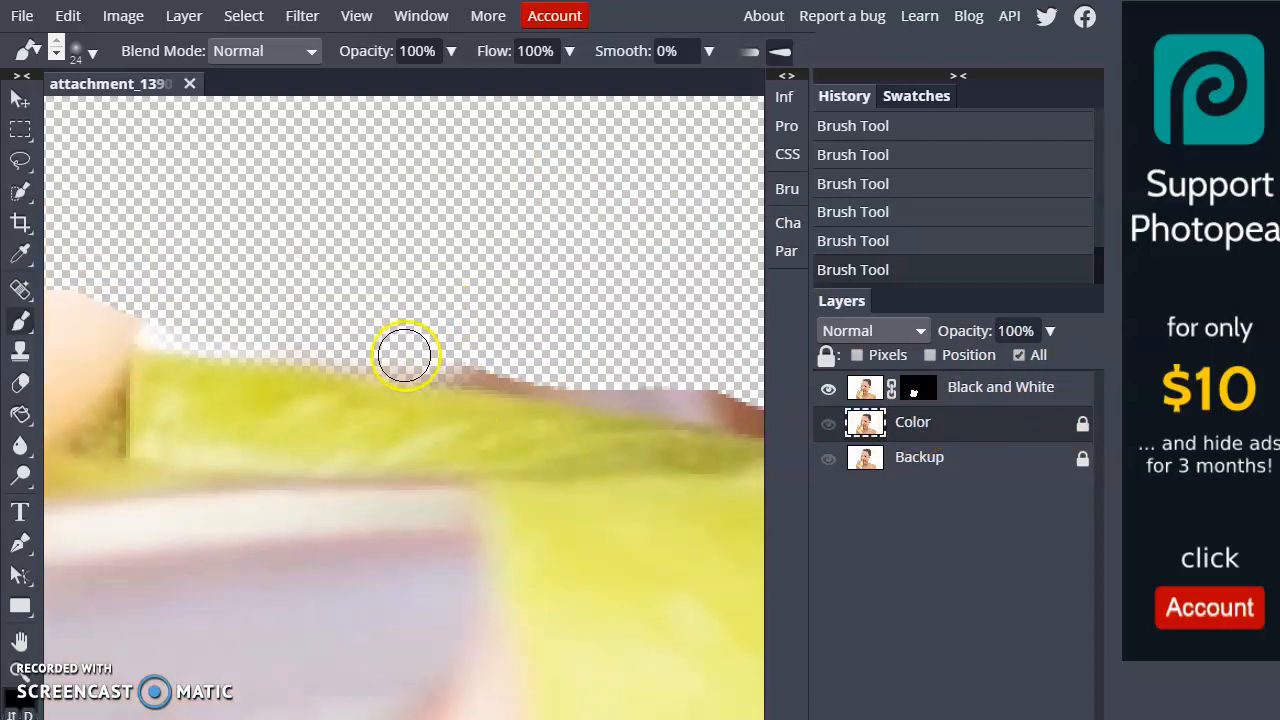
scroll(590, 422, "down", 3)
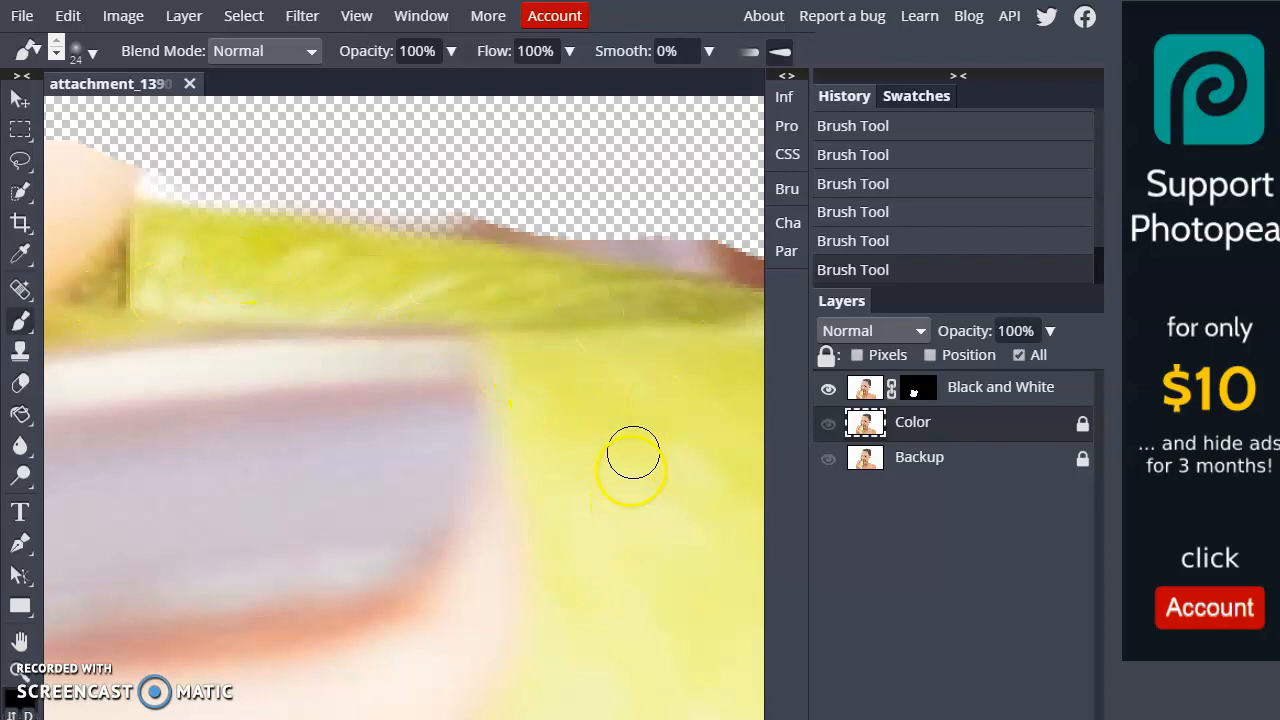
scroll(640, 157, "up", 1)
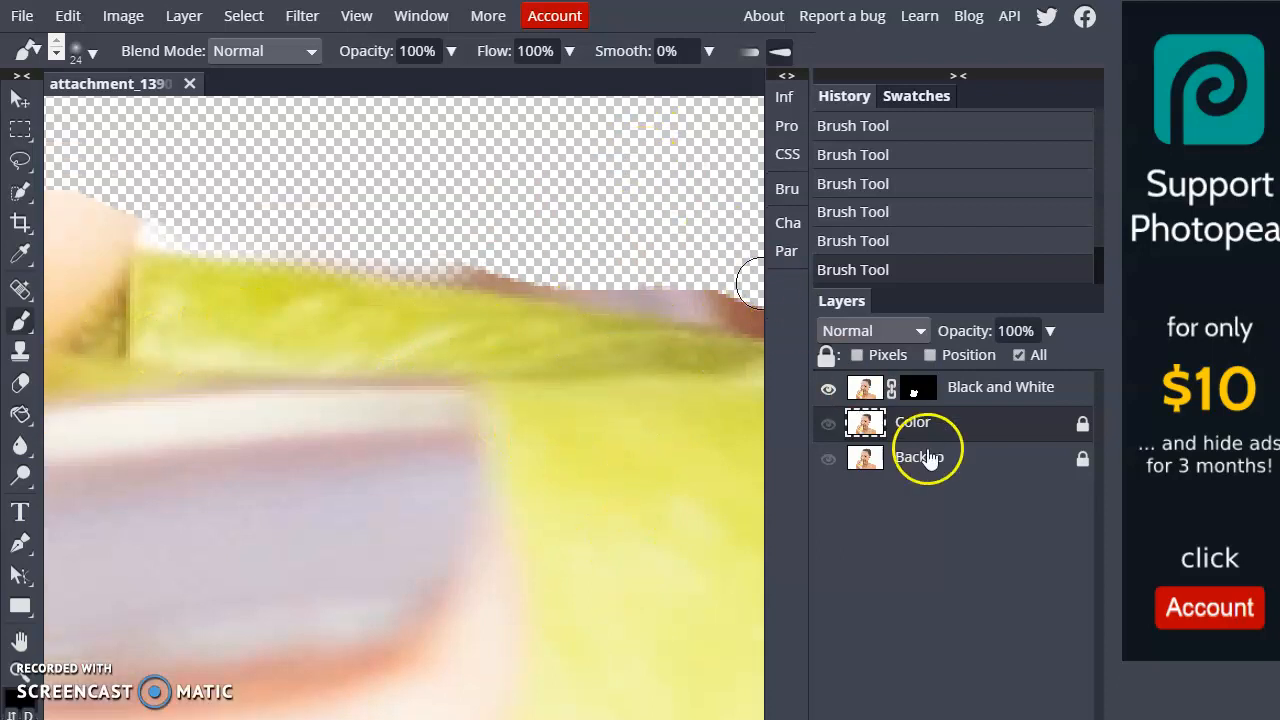
scroll(474, 237, "up", 5)
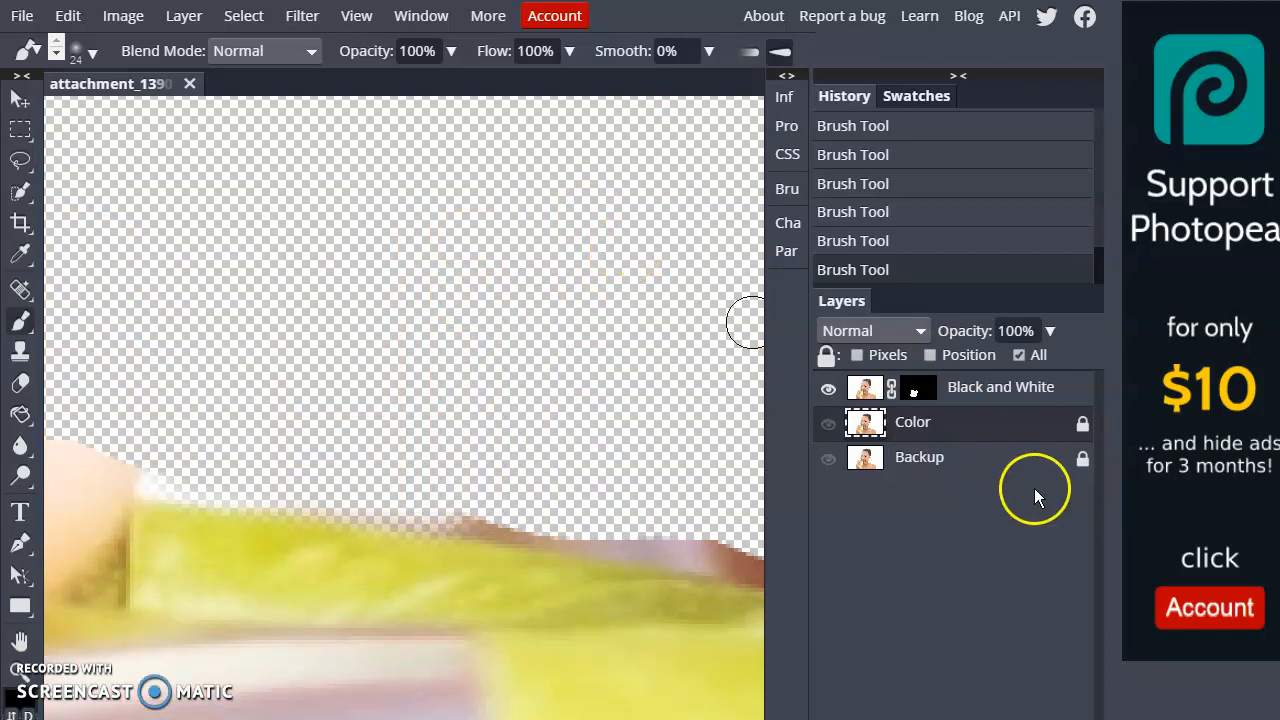
scroll(1034, 488, "down", 3)
scroll(1063, 291, "up", 4)
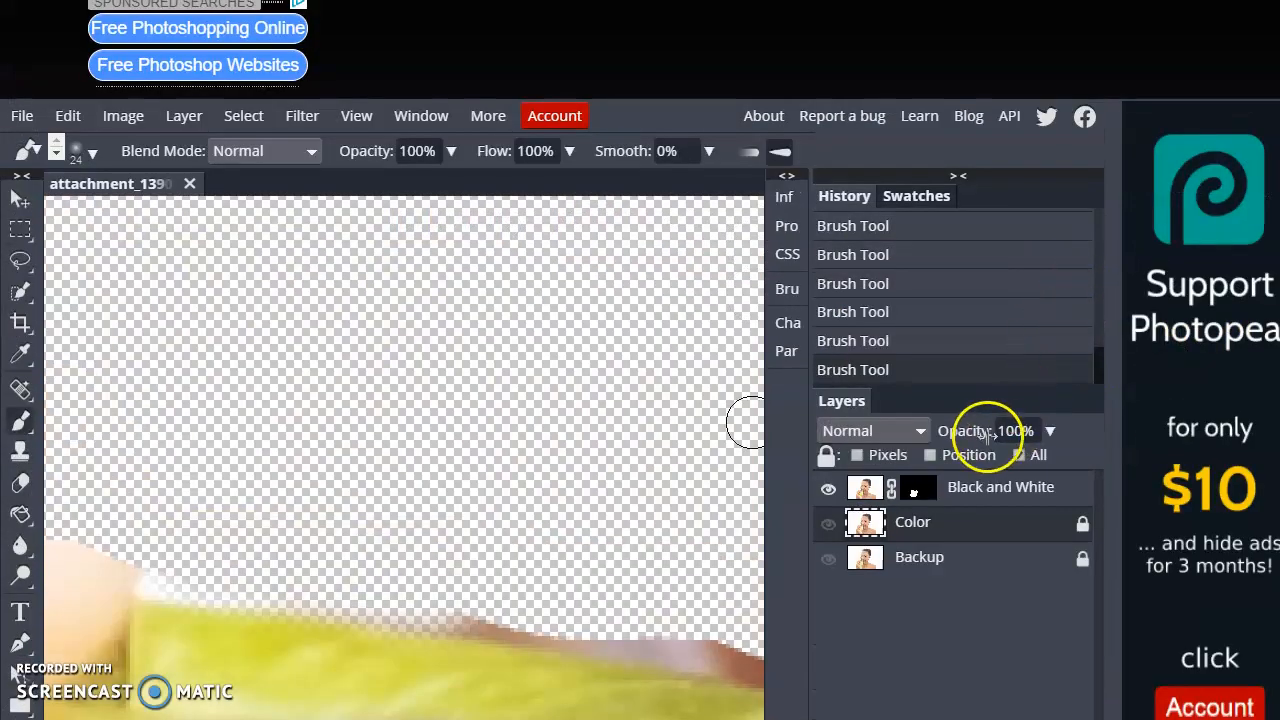
scroll(985, 432, "down", 2)
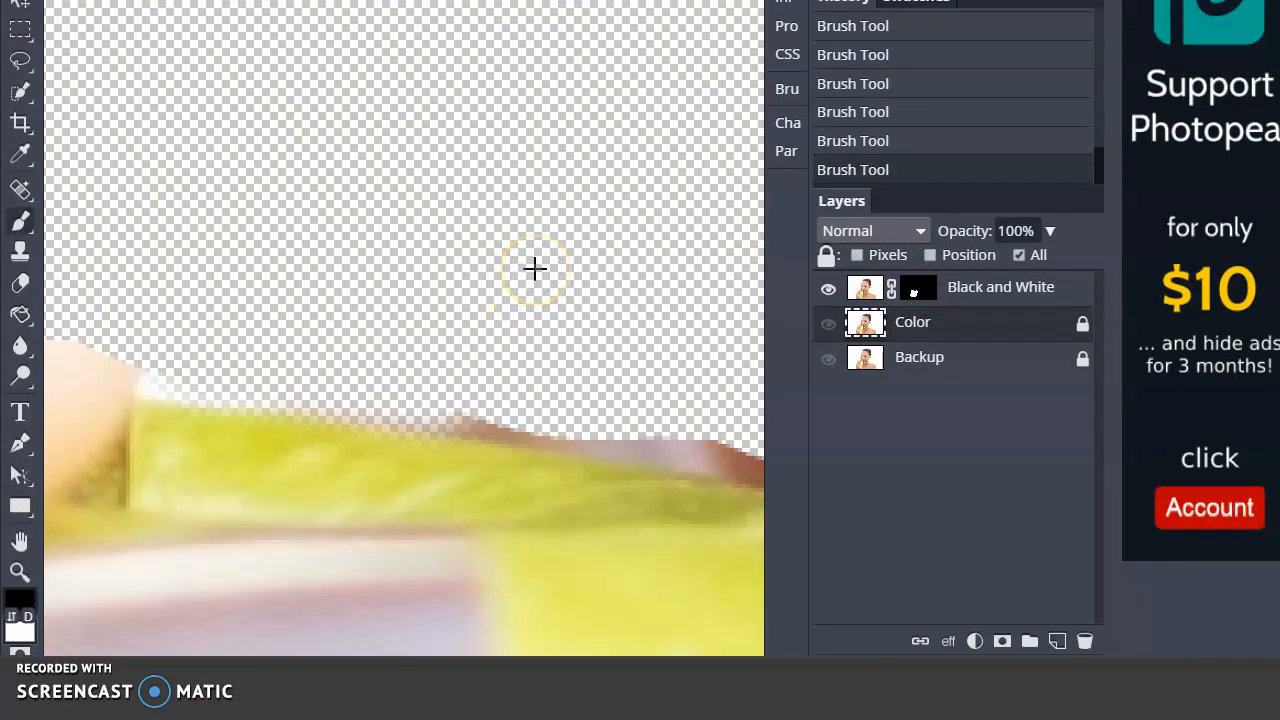
scroll(535, 269, "down", 6)
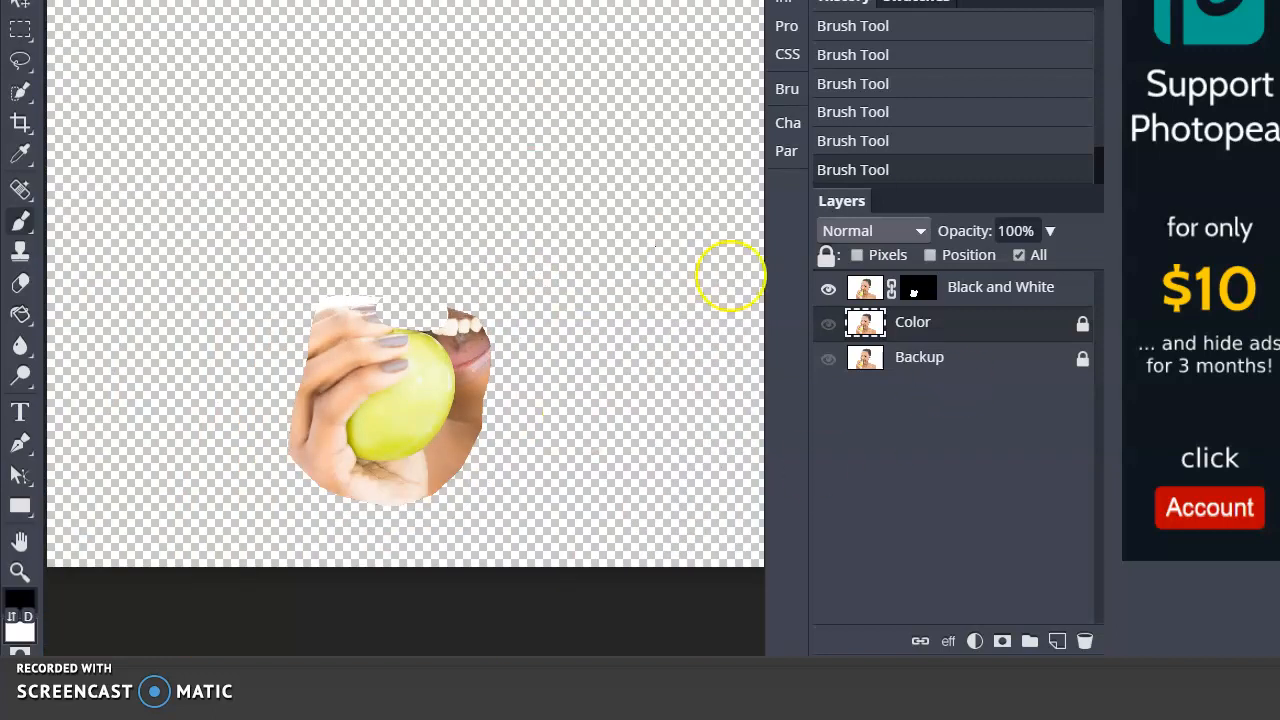
Show and unlock the Color layer, and hide and fully lock the Black and White layer
left_click(829, 326)
left_click(829, 290)
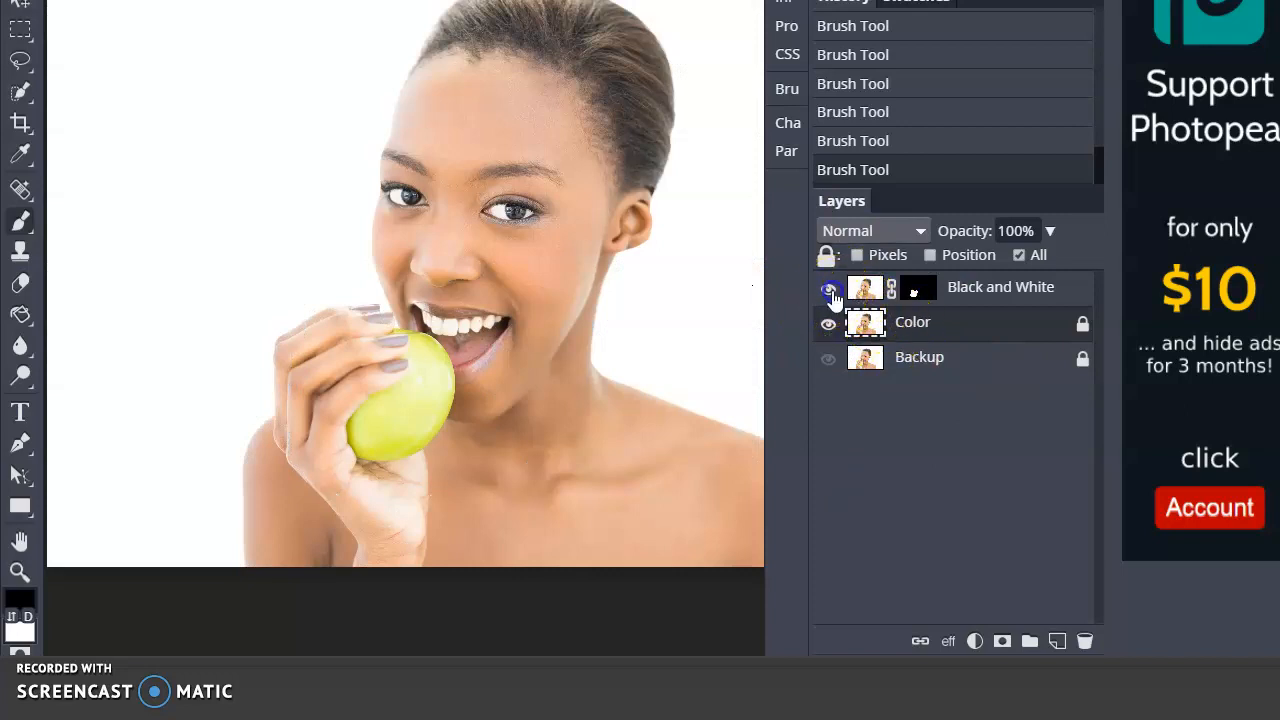
left_click(1064, 289)
left_click(1028, 256)
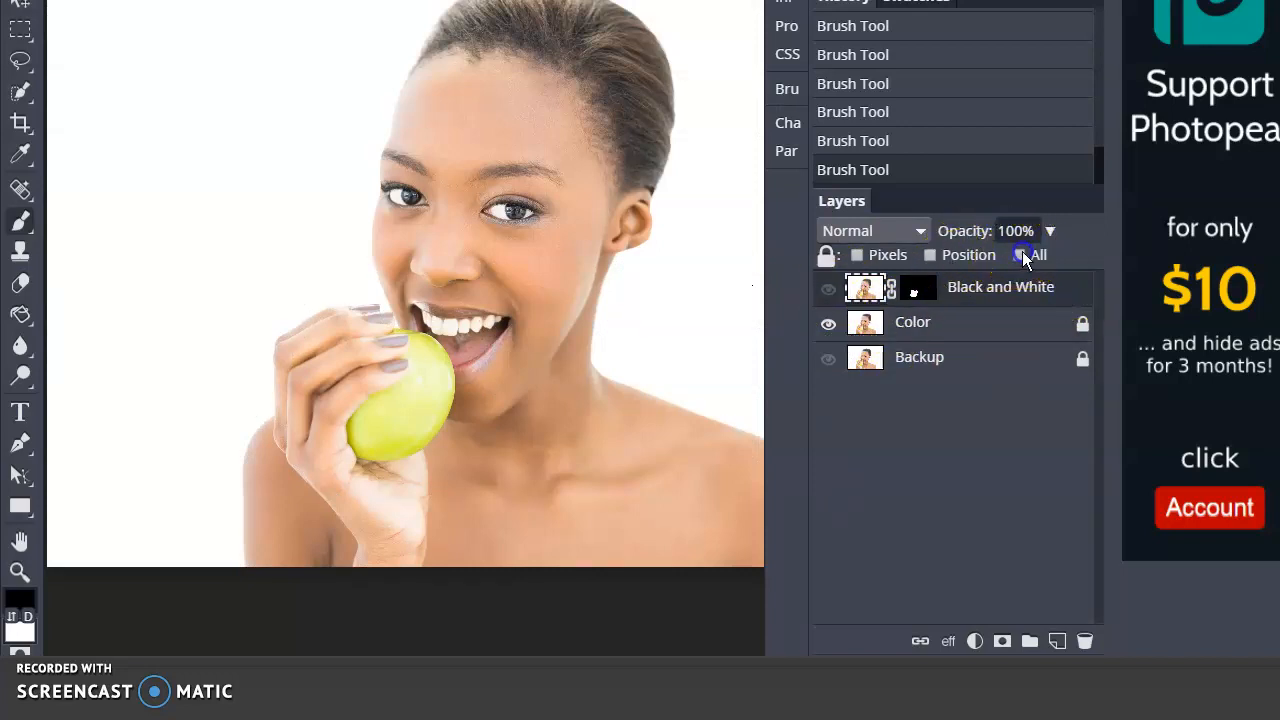
left_click(1010, 332)
left_click(1019, 255)
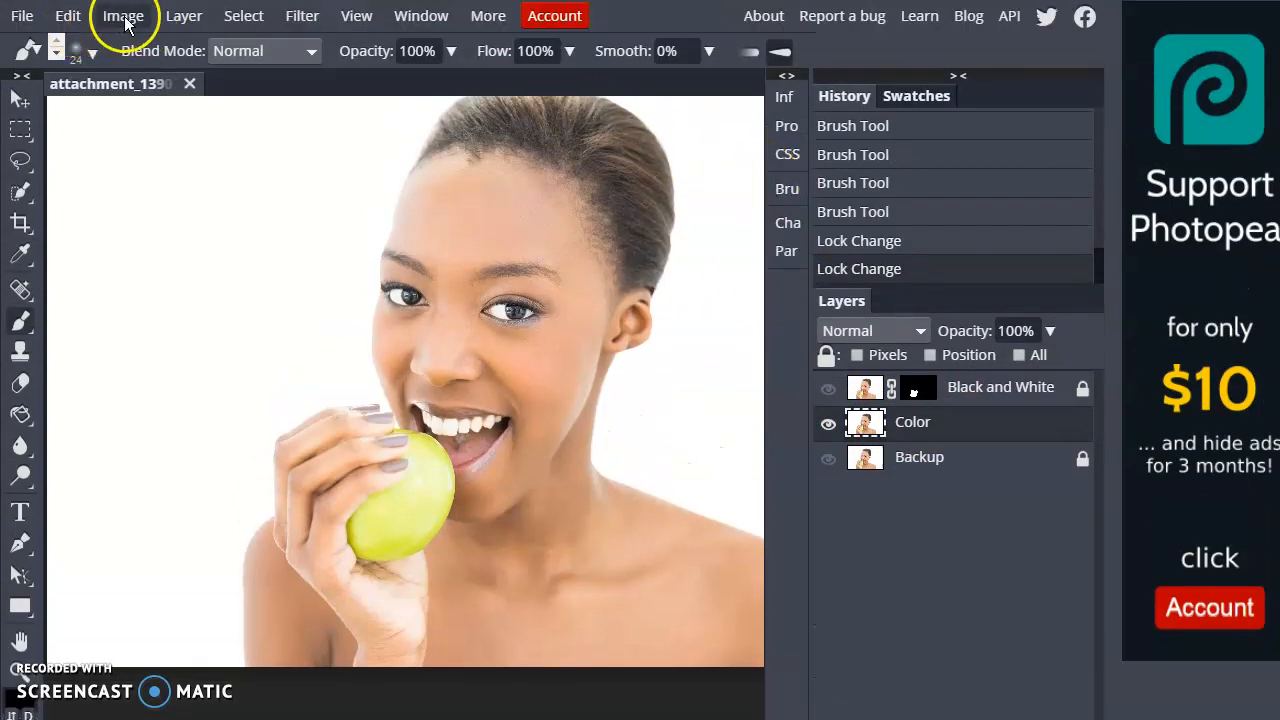
Start a Black & White adjustment on the Color layer and move its settings clear of the photo
left_click(124, 17)
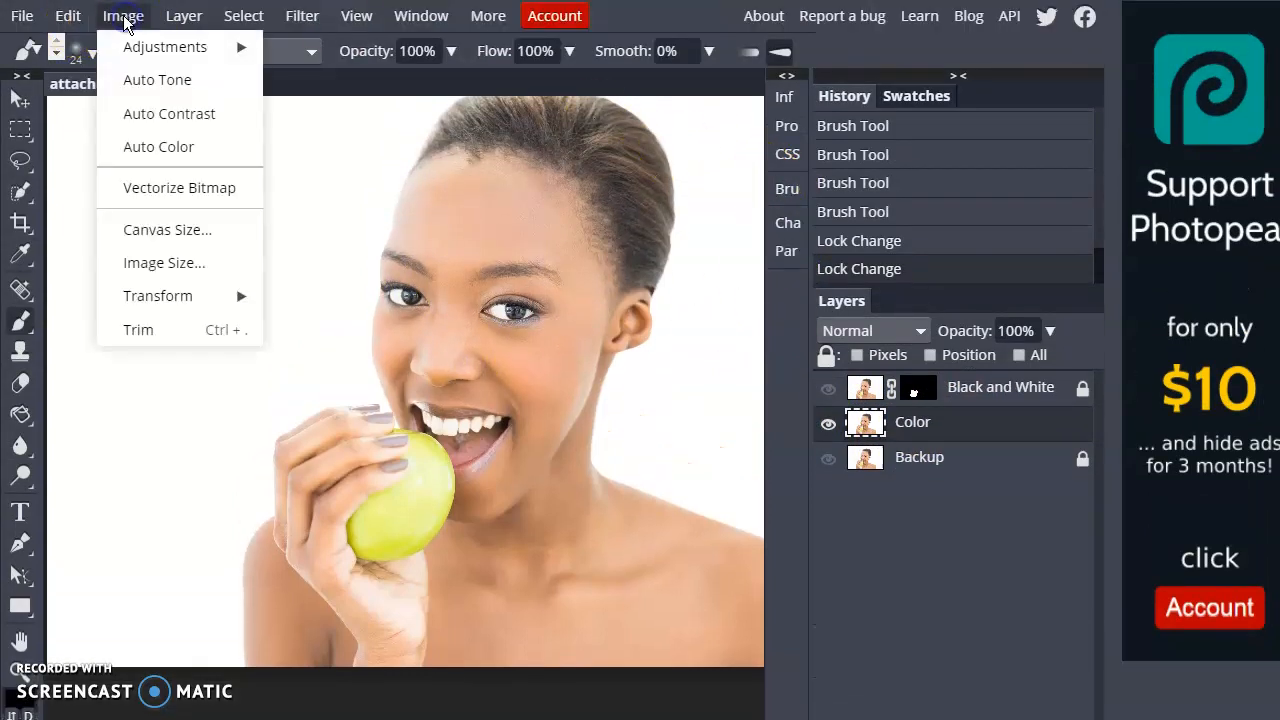
left_click(157, 47)
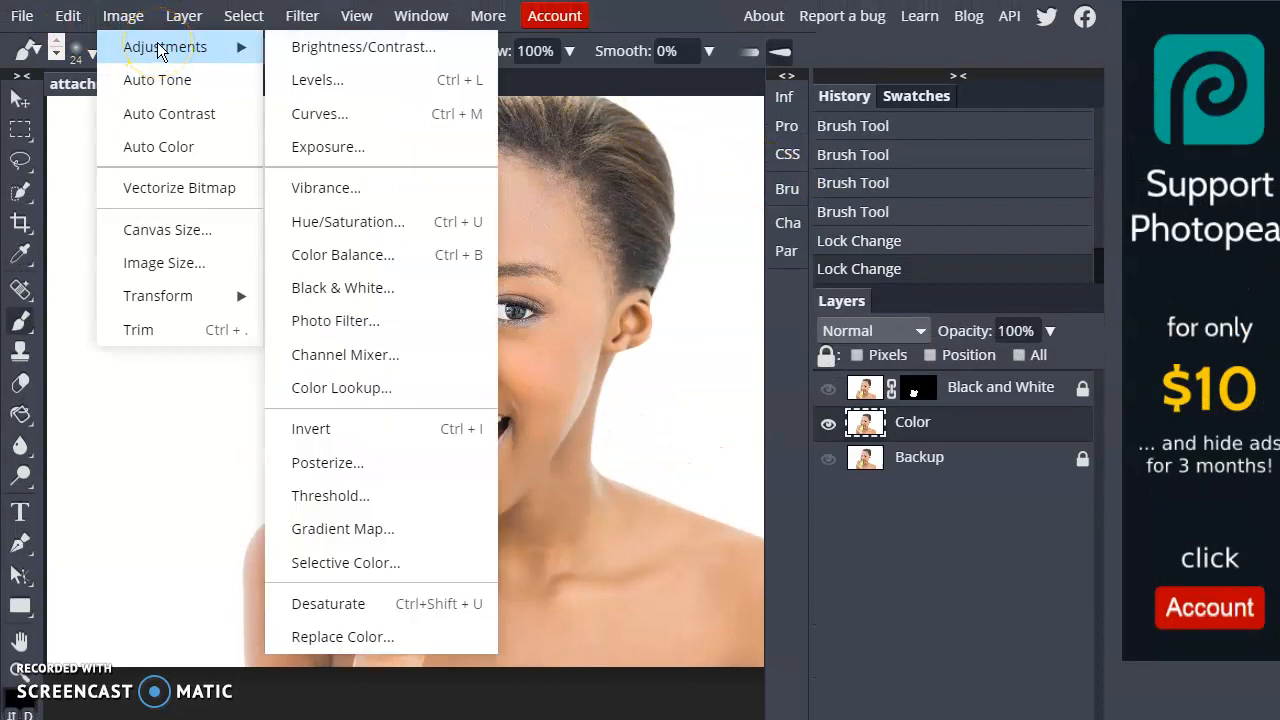
left_click(180, 26)
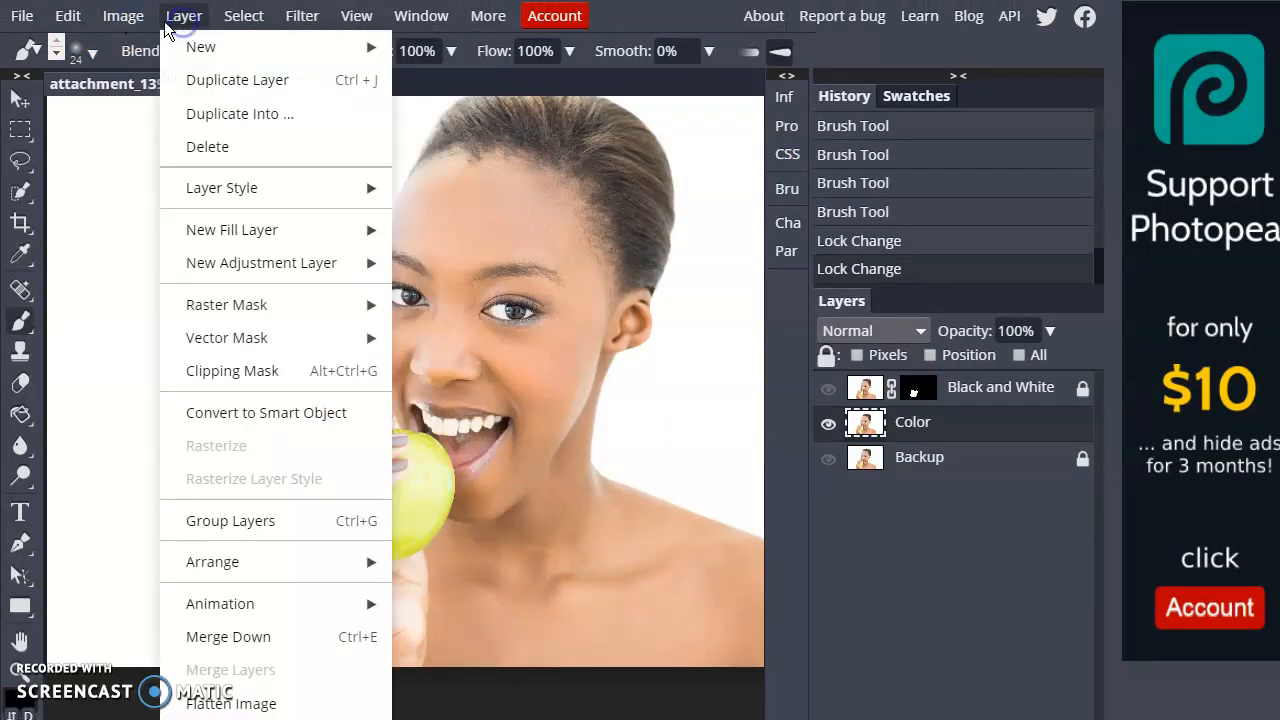
left_click(110, 18)
mouse_move(165, 47)
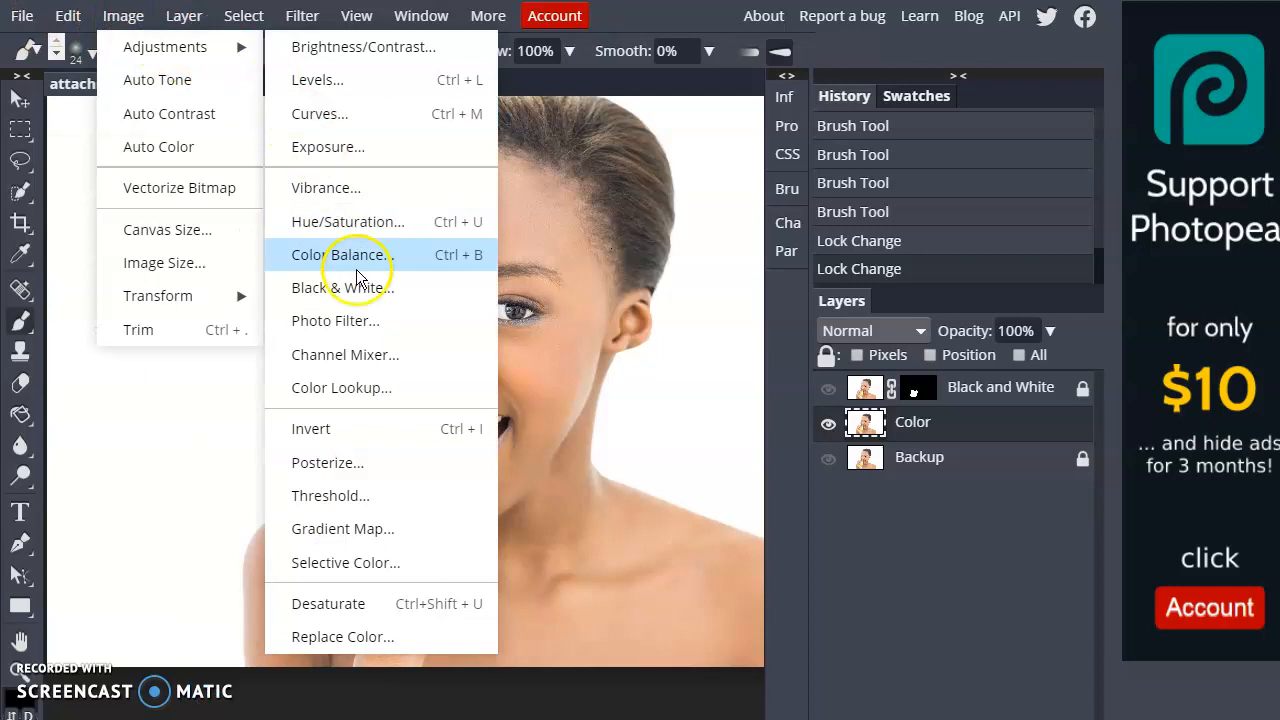
left_click(385, 292)
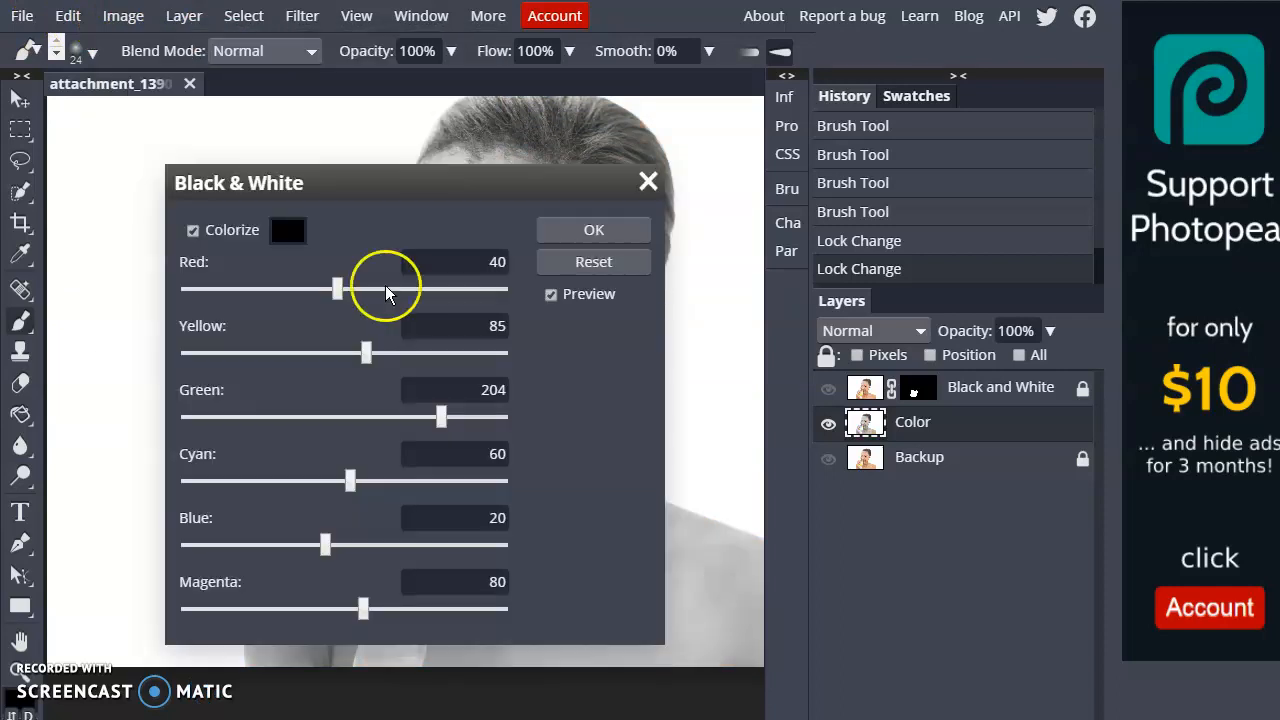
left_click_drag(420, 197, 943, 152)
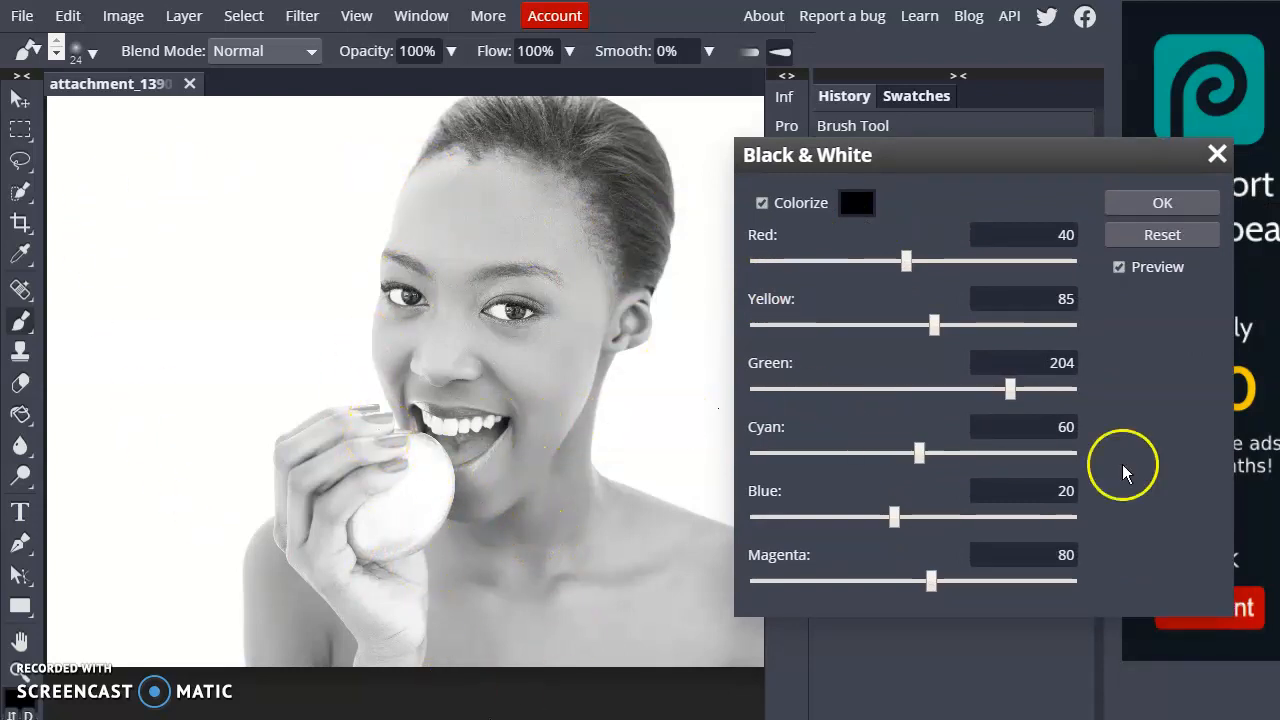
Try different Red, Green and Yellow levels in the Black & White adjustment, and reset them to the defaults
left_click_drag(906, 266, 790, 268)
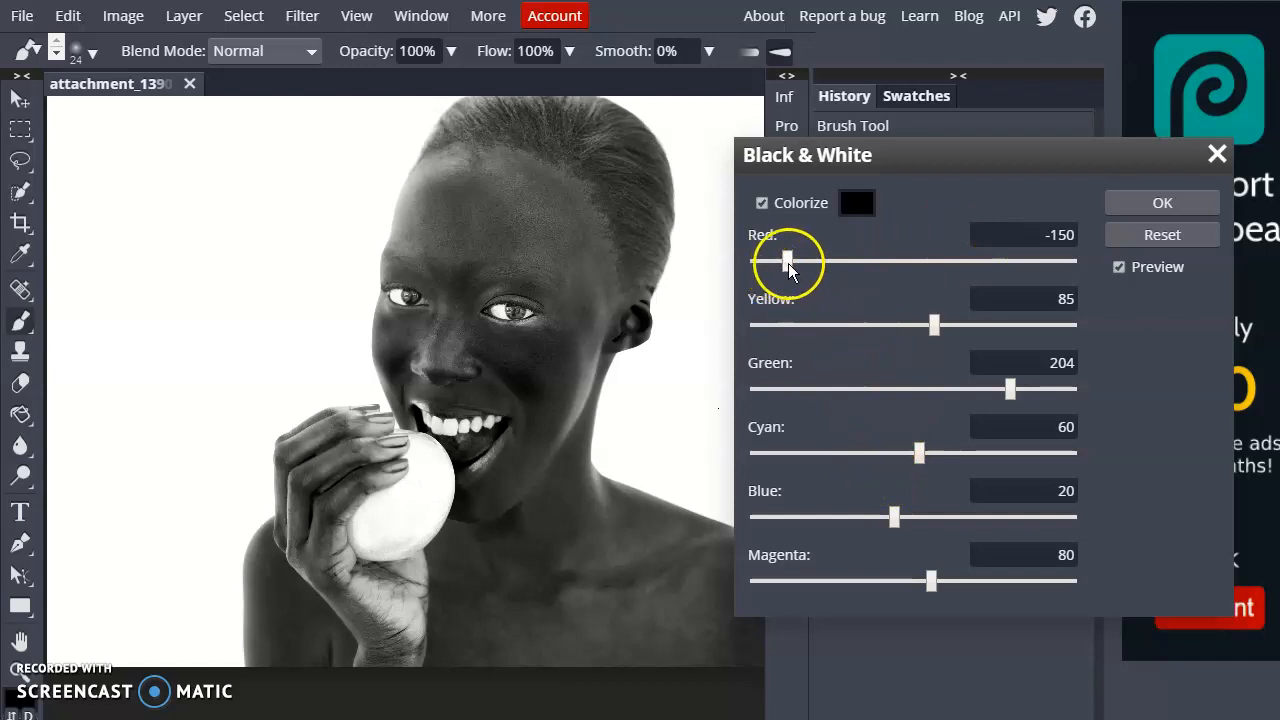
left_click_drag(950, 264, 941, 263)
left_click_drag(965, 397, 755, 396)
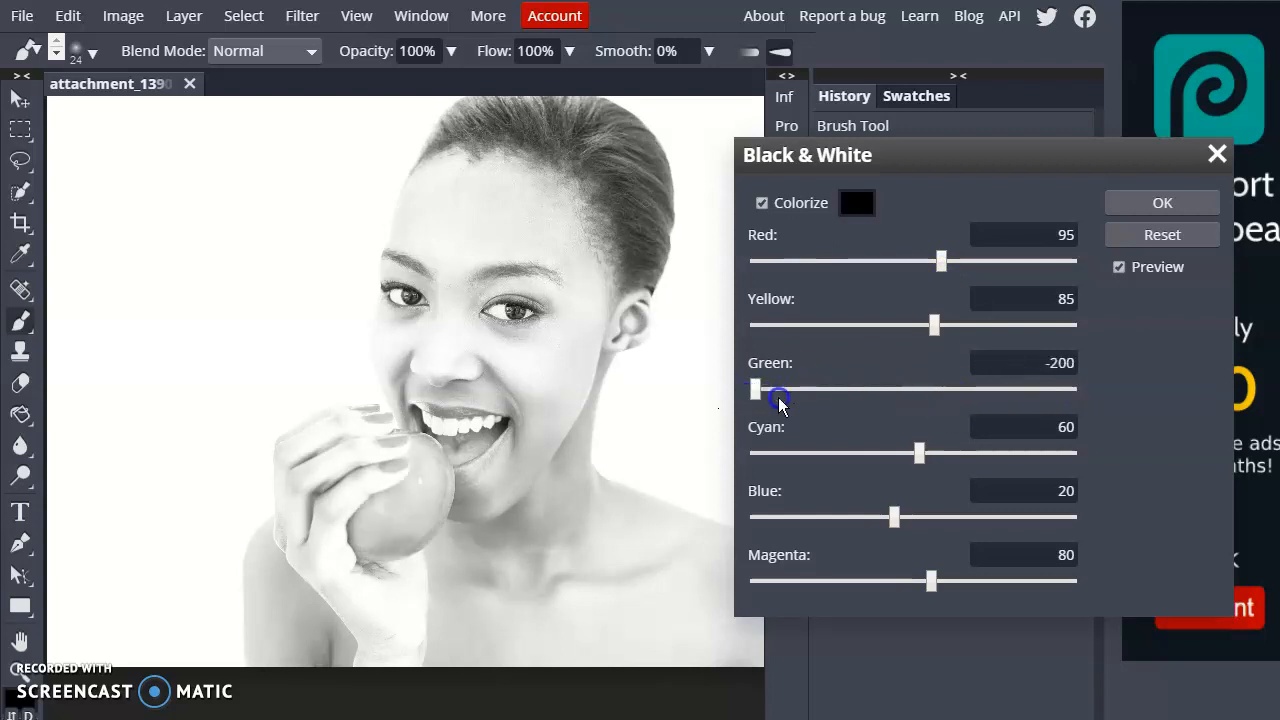
left_click_drag(1055, 405, 916, 397)
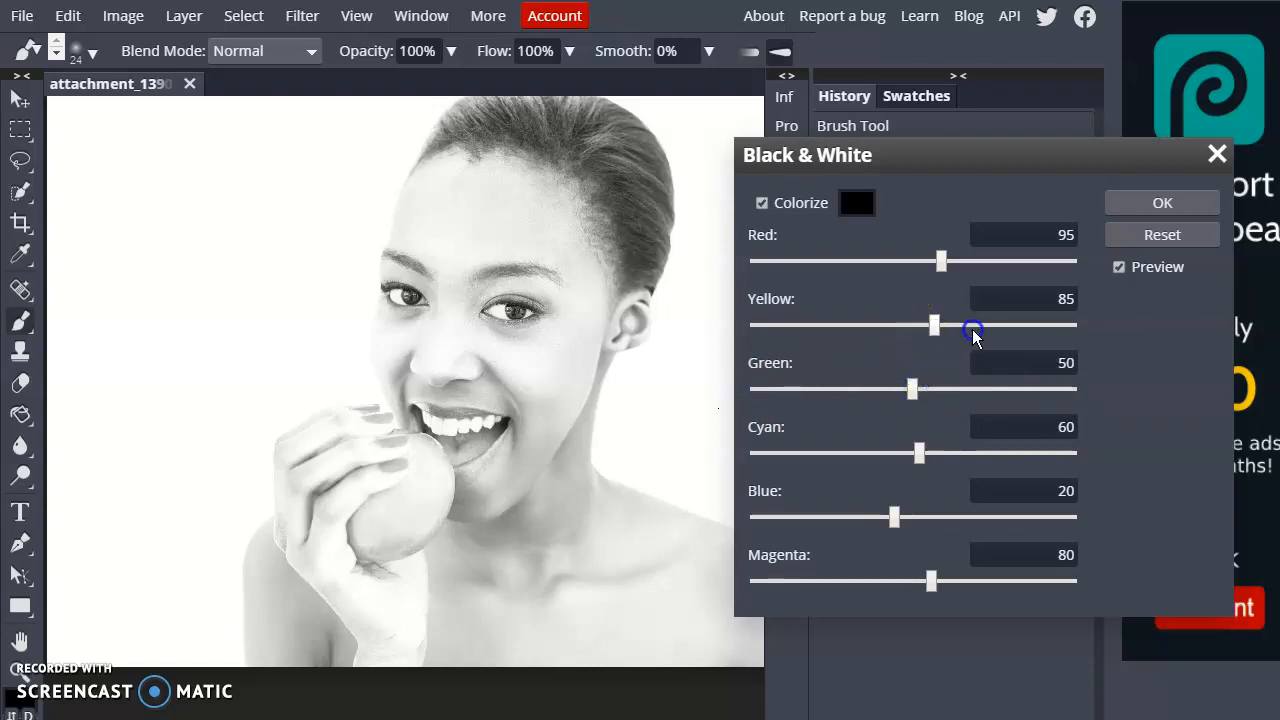
left_click_drag(1053, 331, 751, 335)
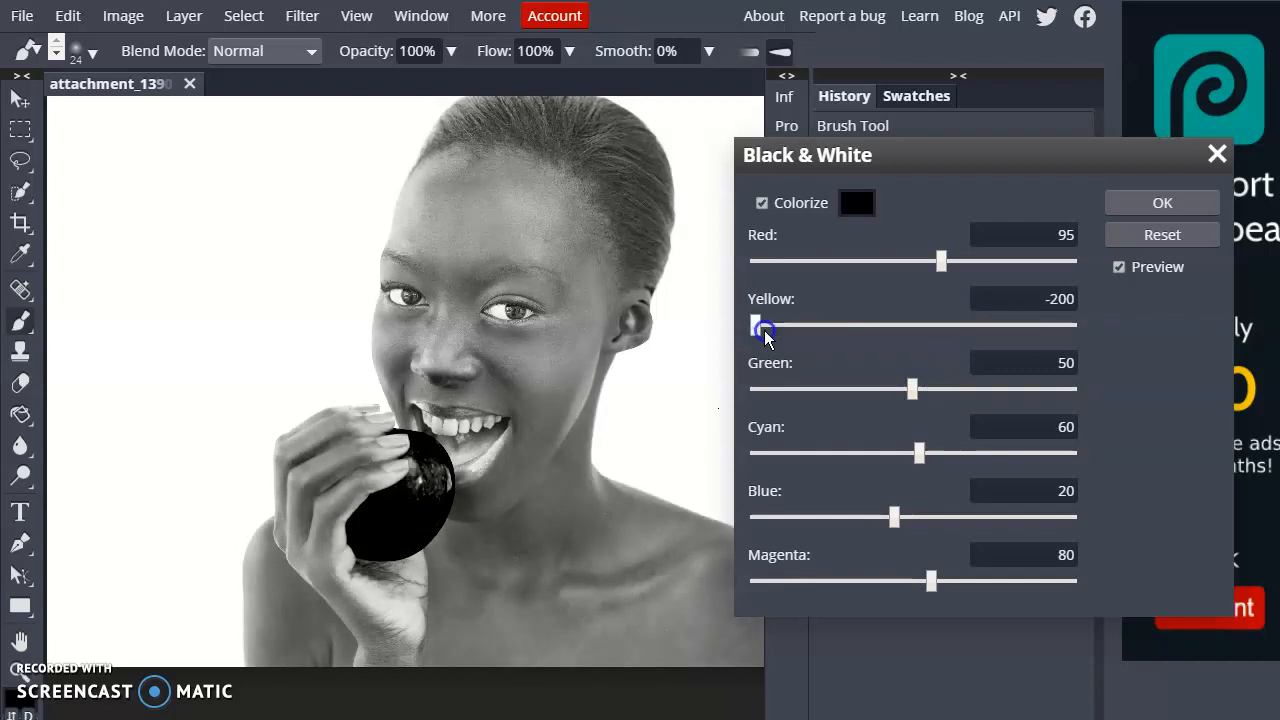
left_click_drag(958, 343, 914, 330)
left_click(1154, 238)
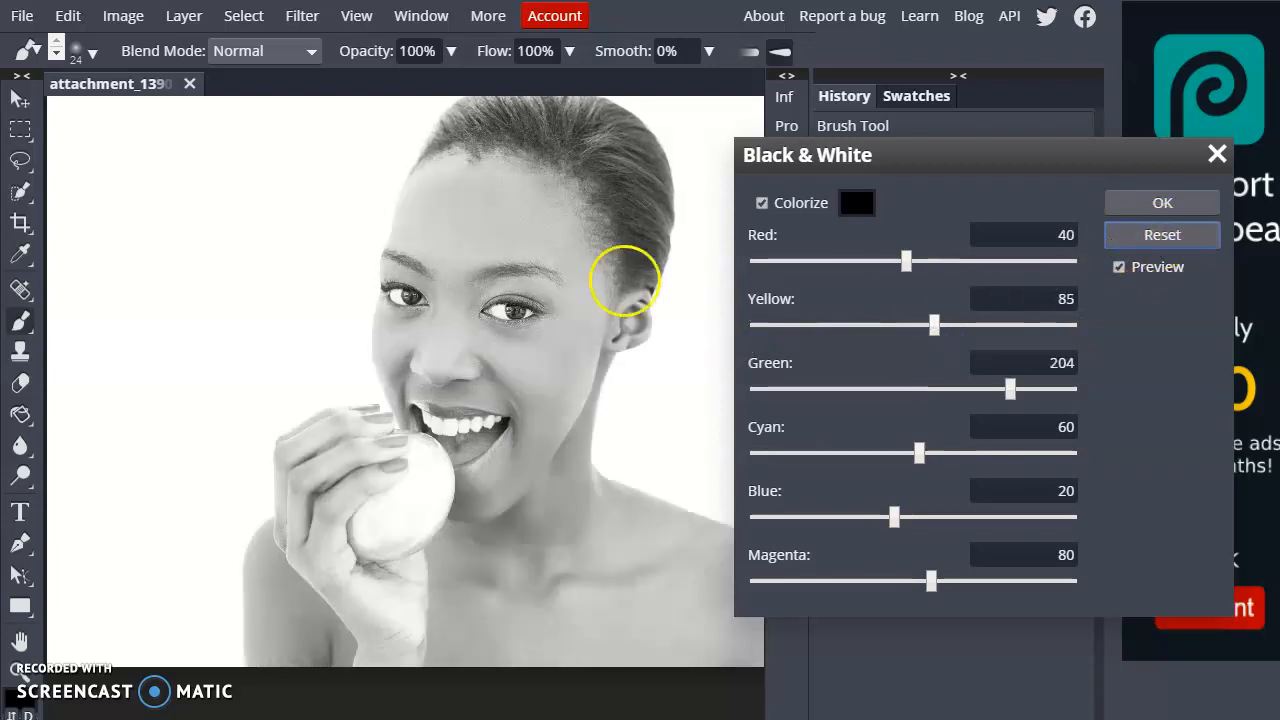
Apply the default Black & White adjustment to the Color layer and show the masked Black and White layer above it
left_click(1160, 205)
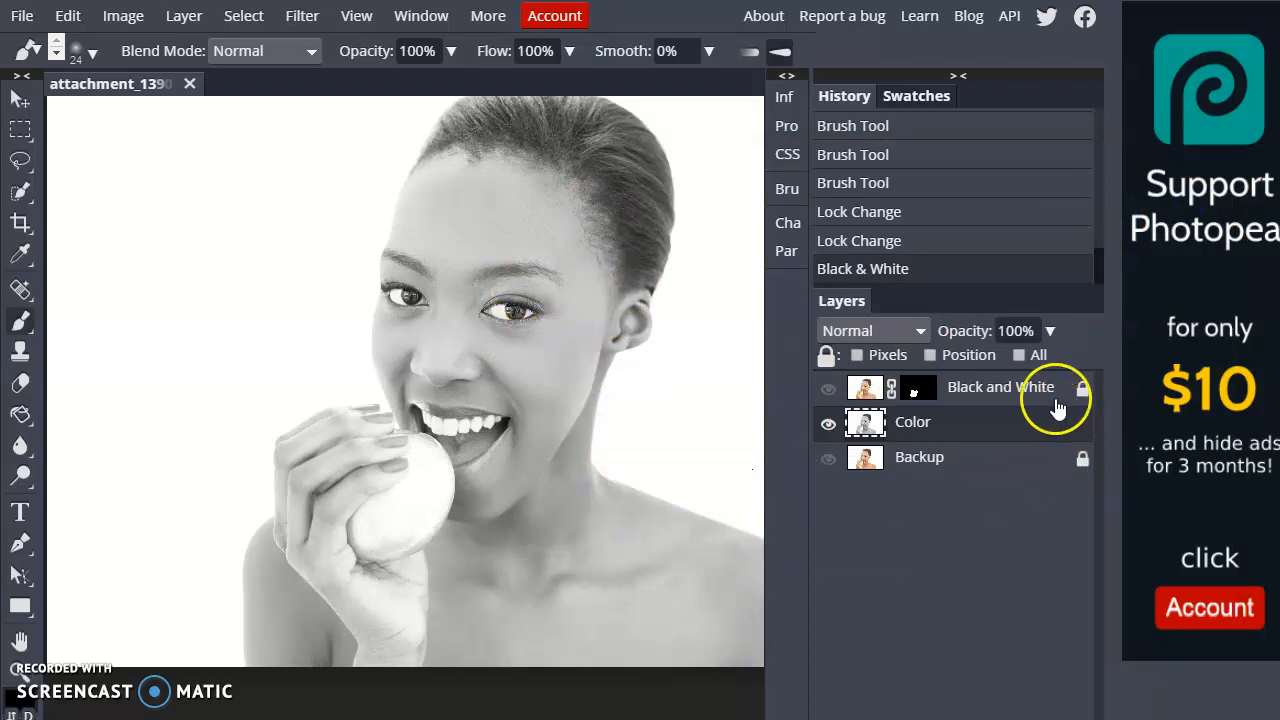
left_click(828, 425)
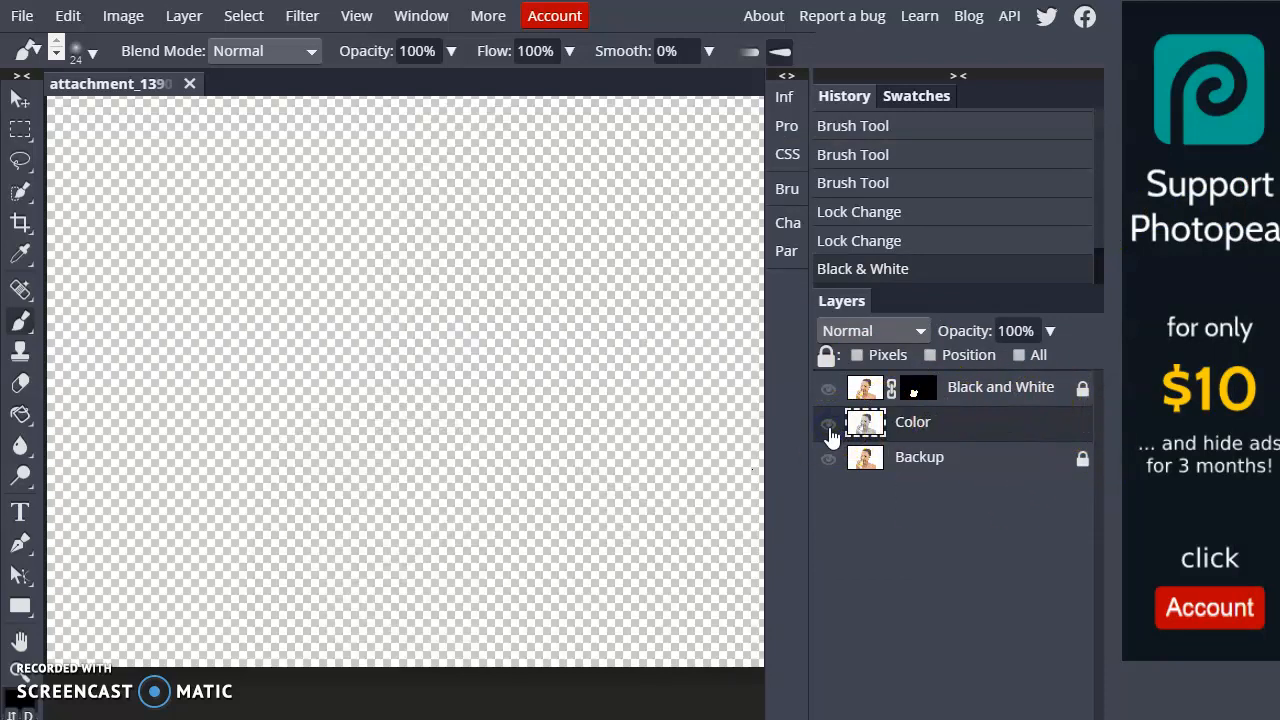
left_click(828, 425)
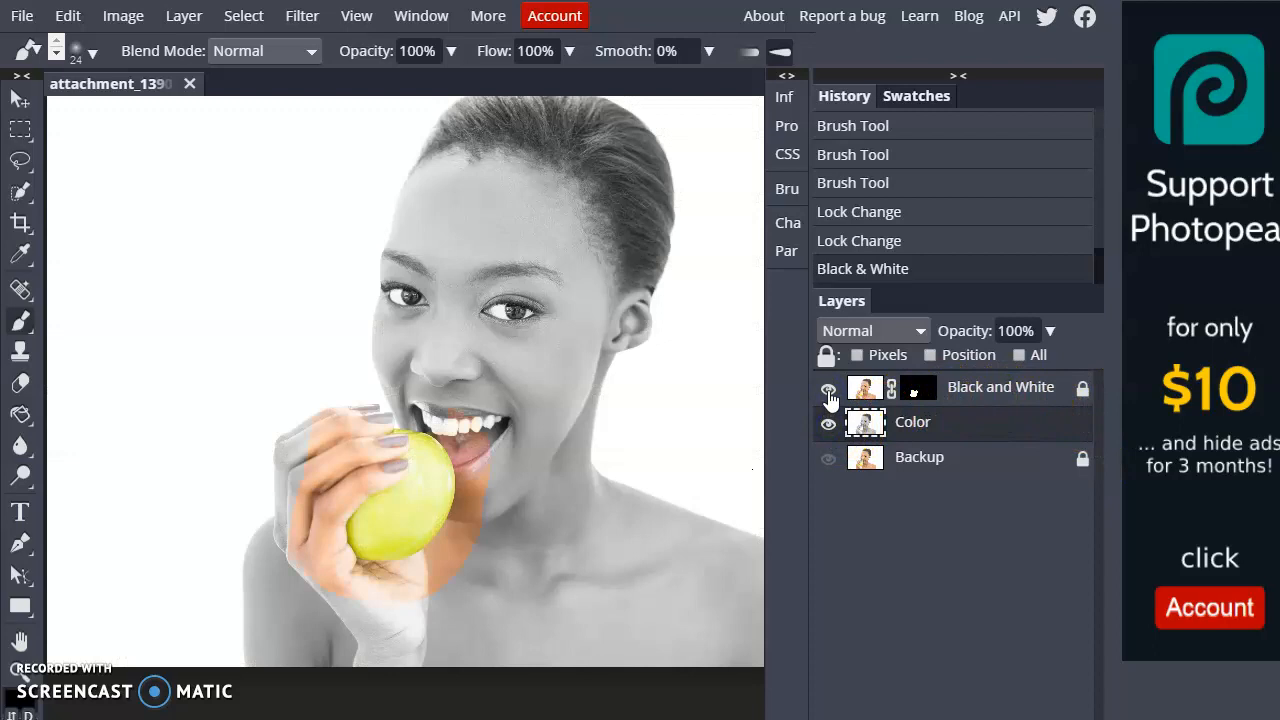
Compare the masked color cutout with the grayscale Color layer beneath it hidden and shown
left_click(997, 392)
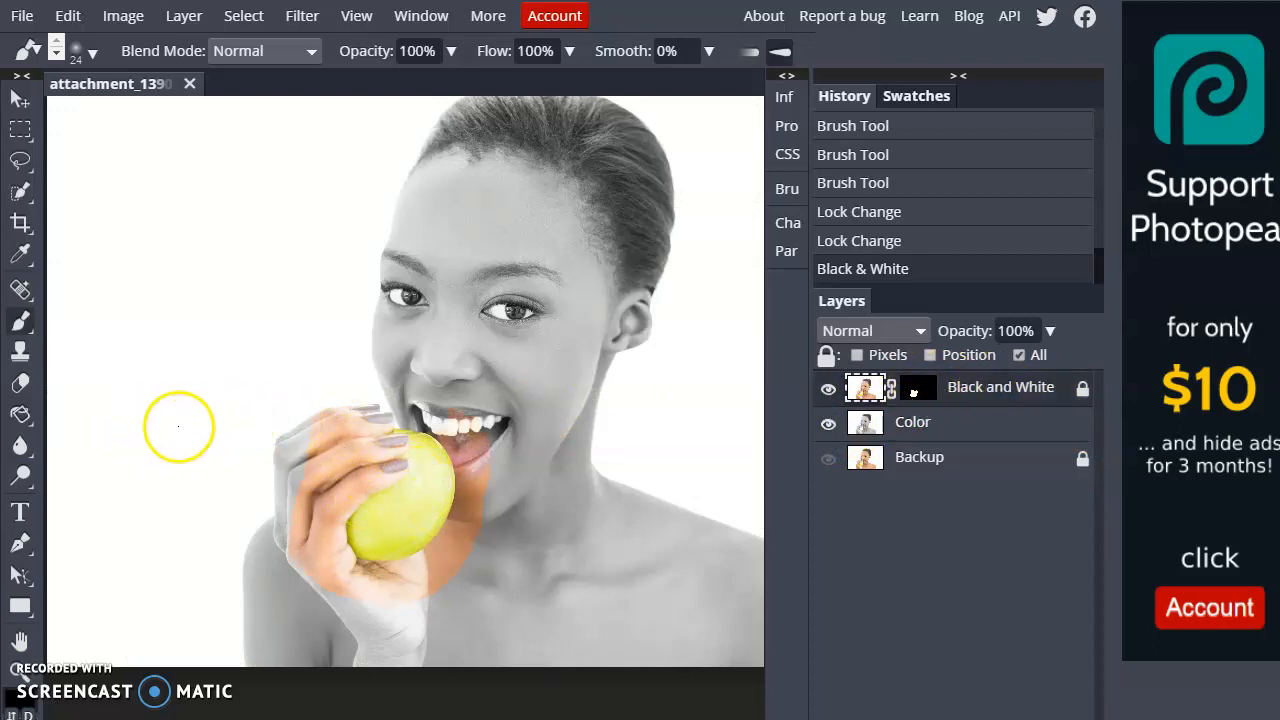
left_click(916, 441)
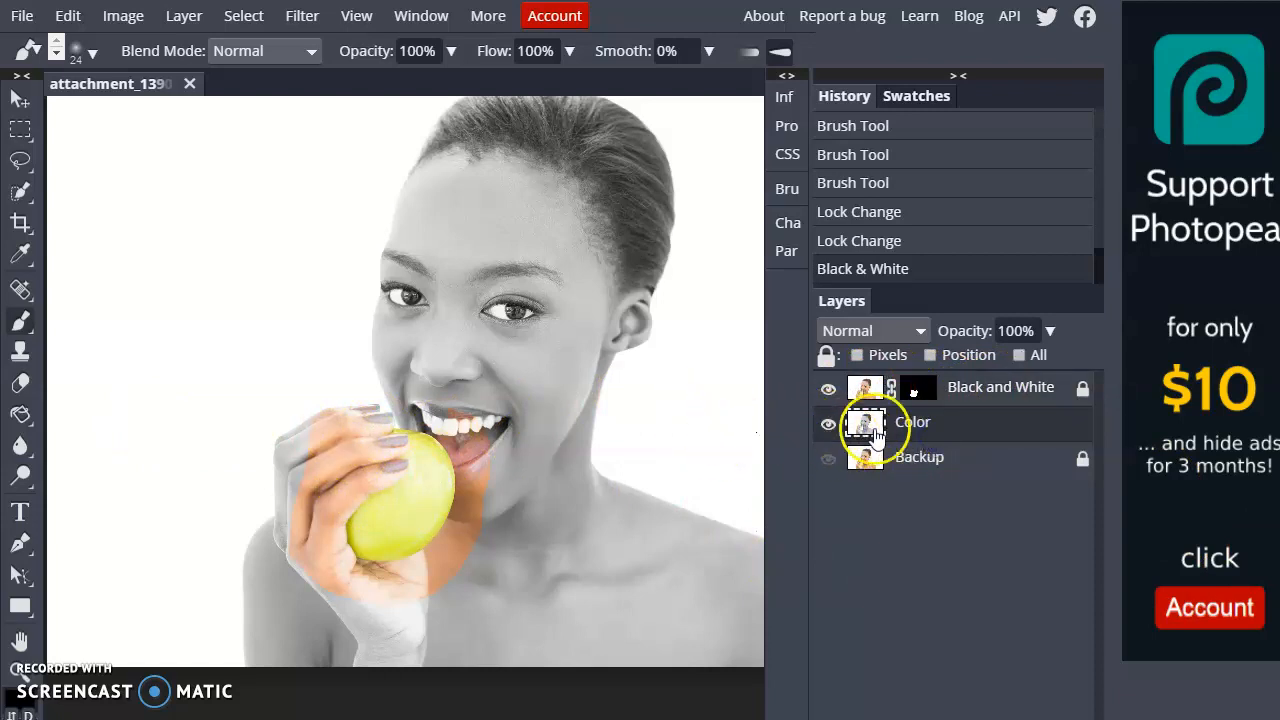
left_click(827, 427)
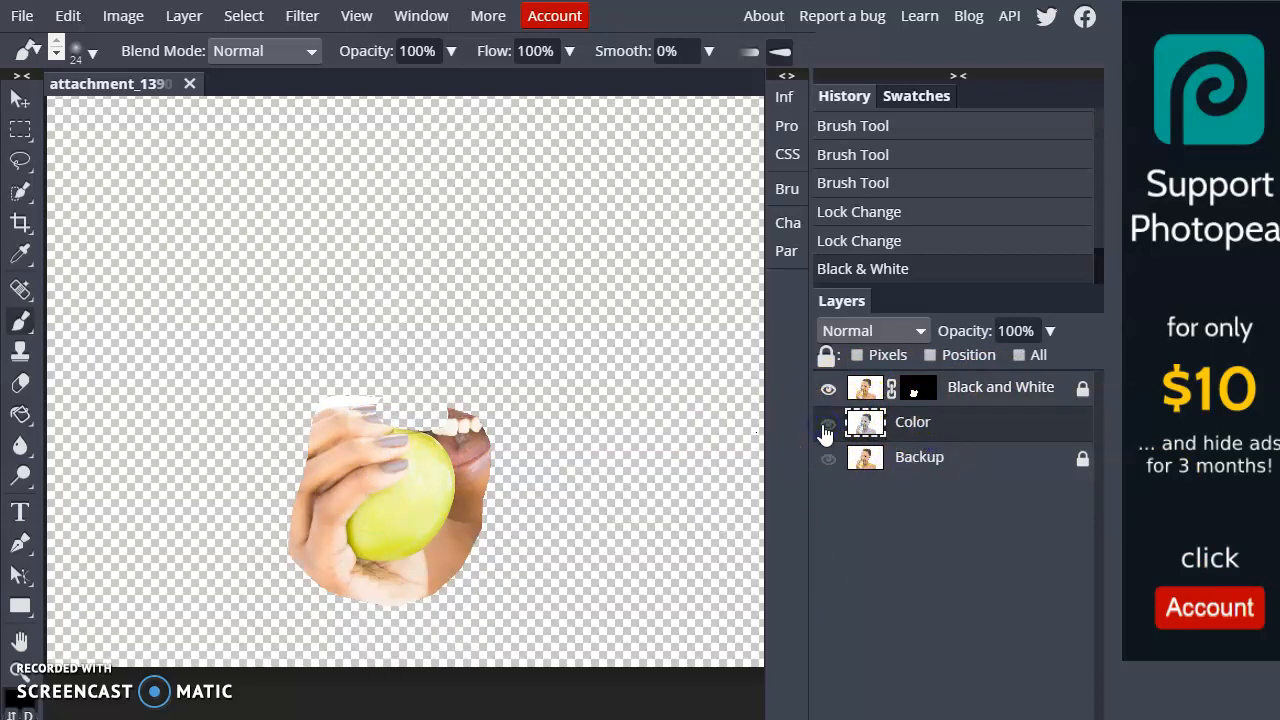
left_click(827, 427)
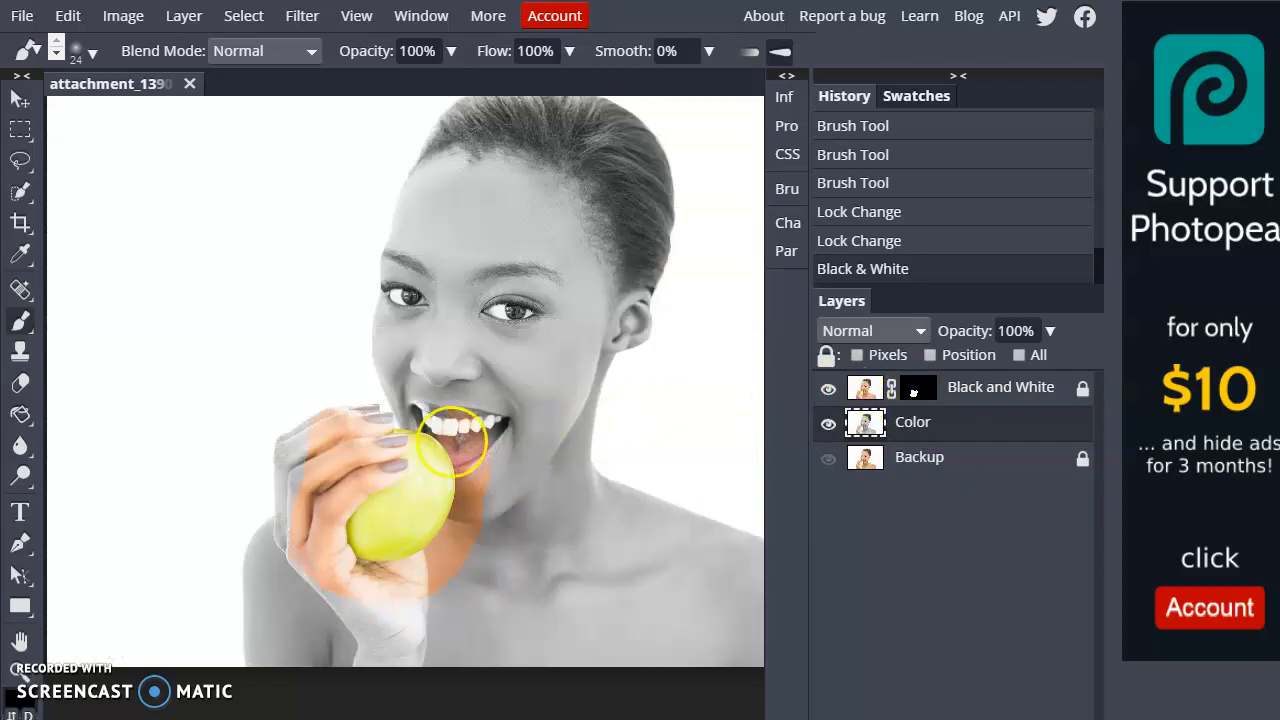
Fully lock the Color layer and unlock the Black and White layer
left_click(1000, 395)
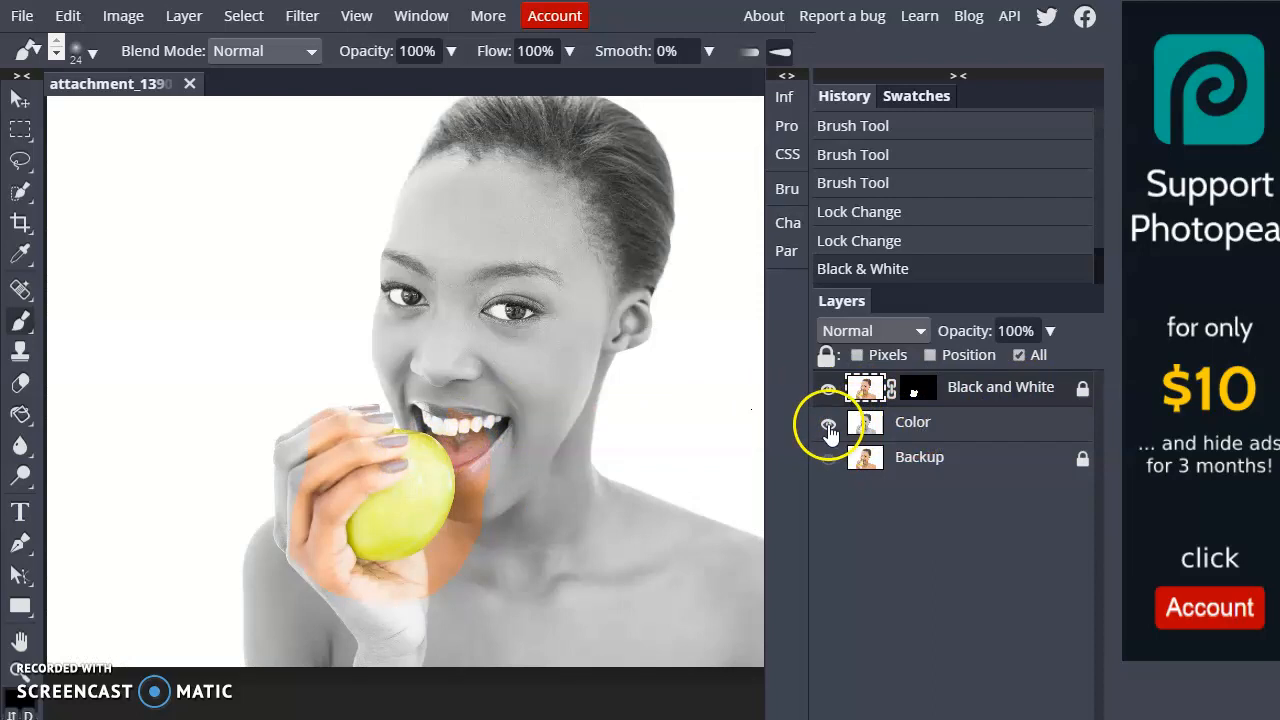
left_click(1081, 434)
left_click(1034, 404)
left_click(1053, 437)
left_click(1020, 355)
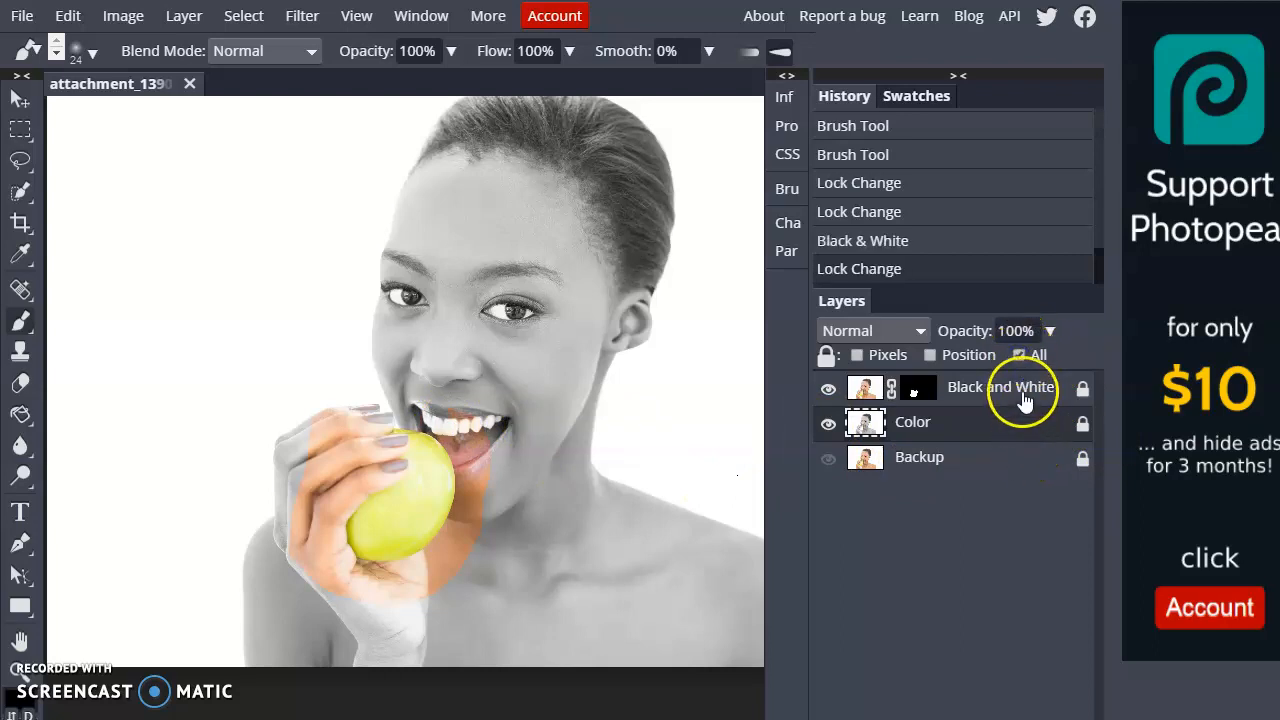
left_click(1022, 395)
left_click(1084, 392)
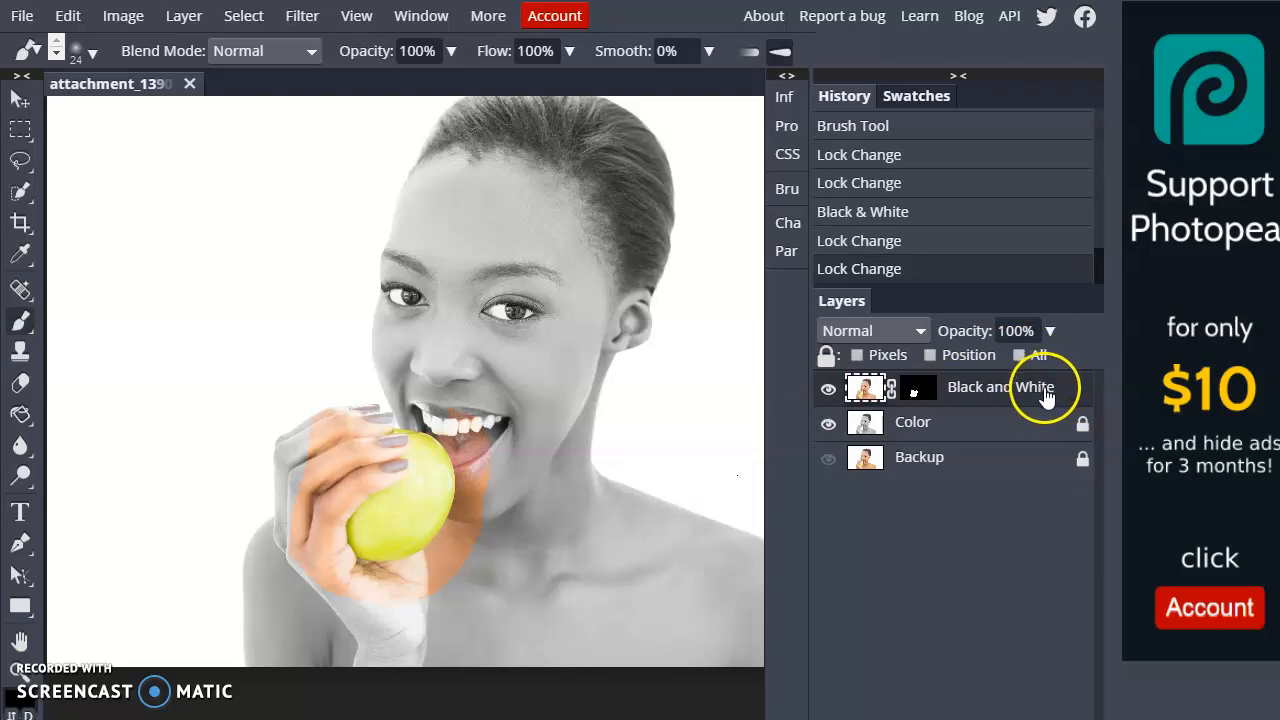
Target the Black and White layer's mask at the apple's upper edge and choose the soft round 12 px brush
left_click(918, 390)
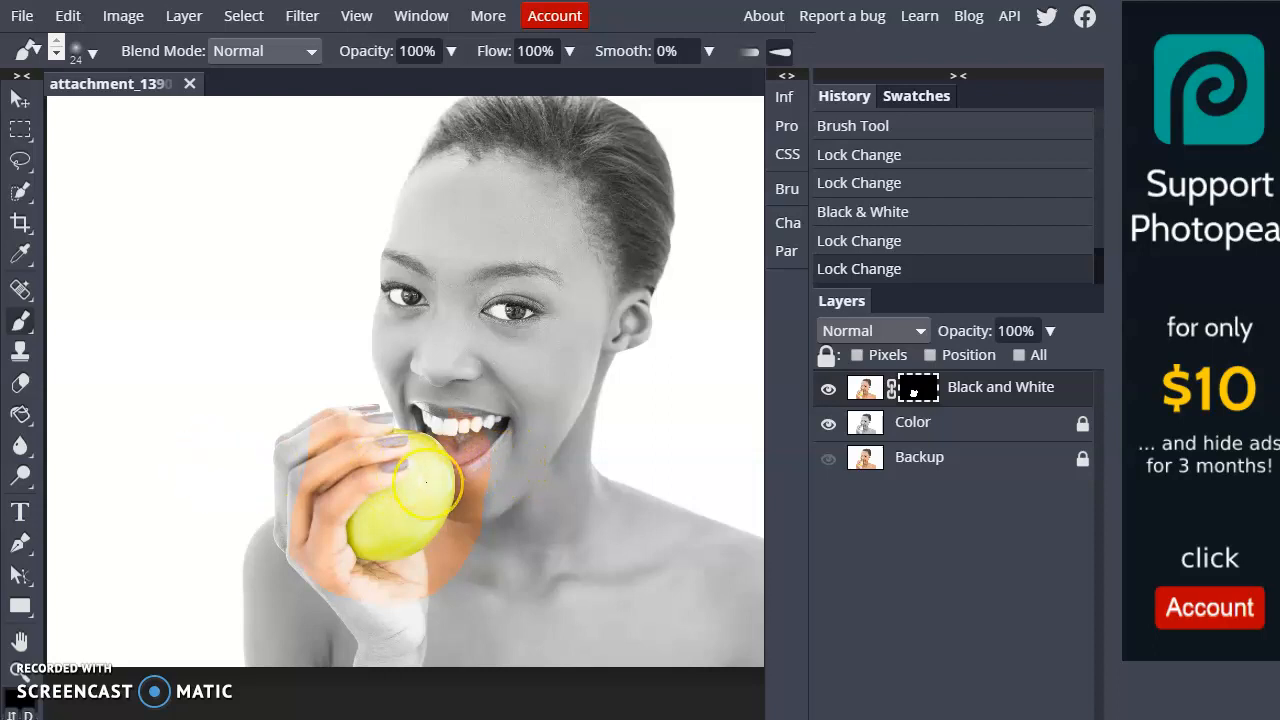
scroll(427, 483, "up", 5)
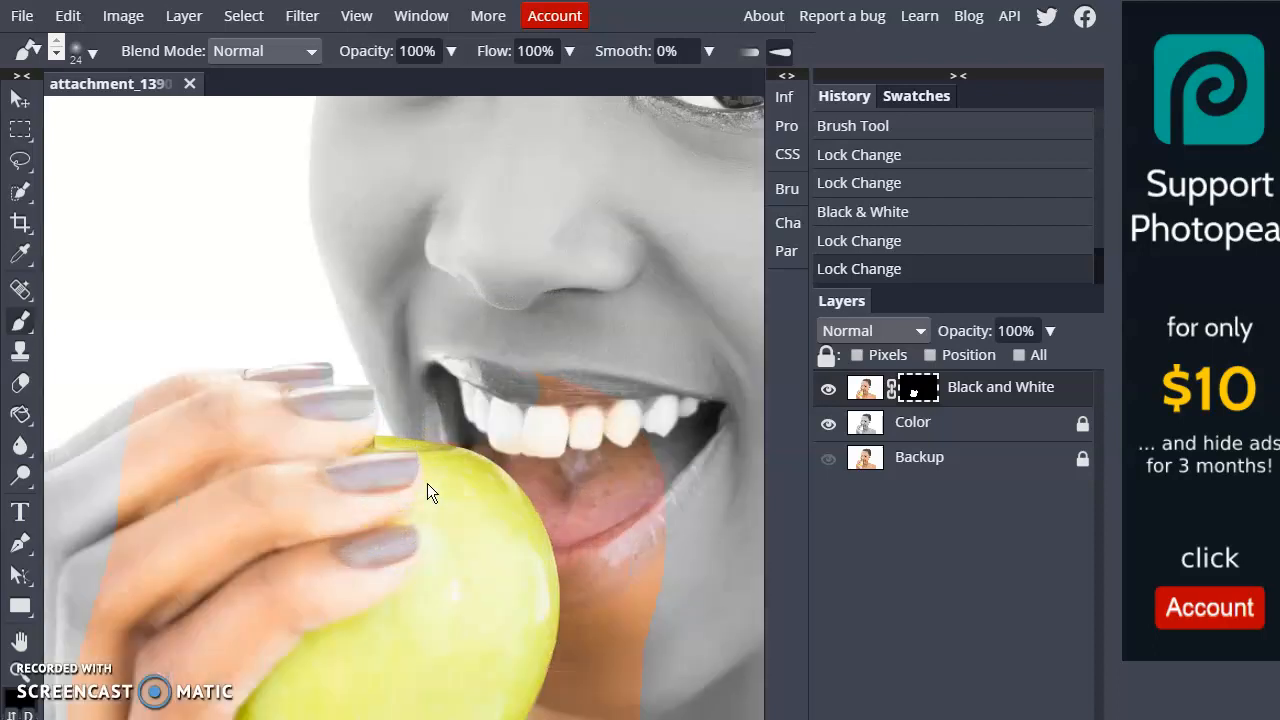
scroll(427, 483, "up", 3)
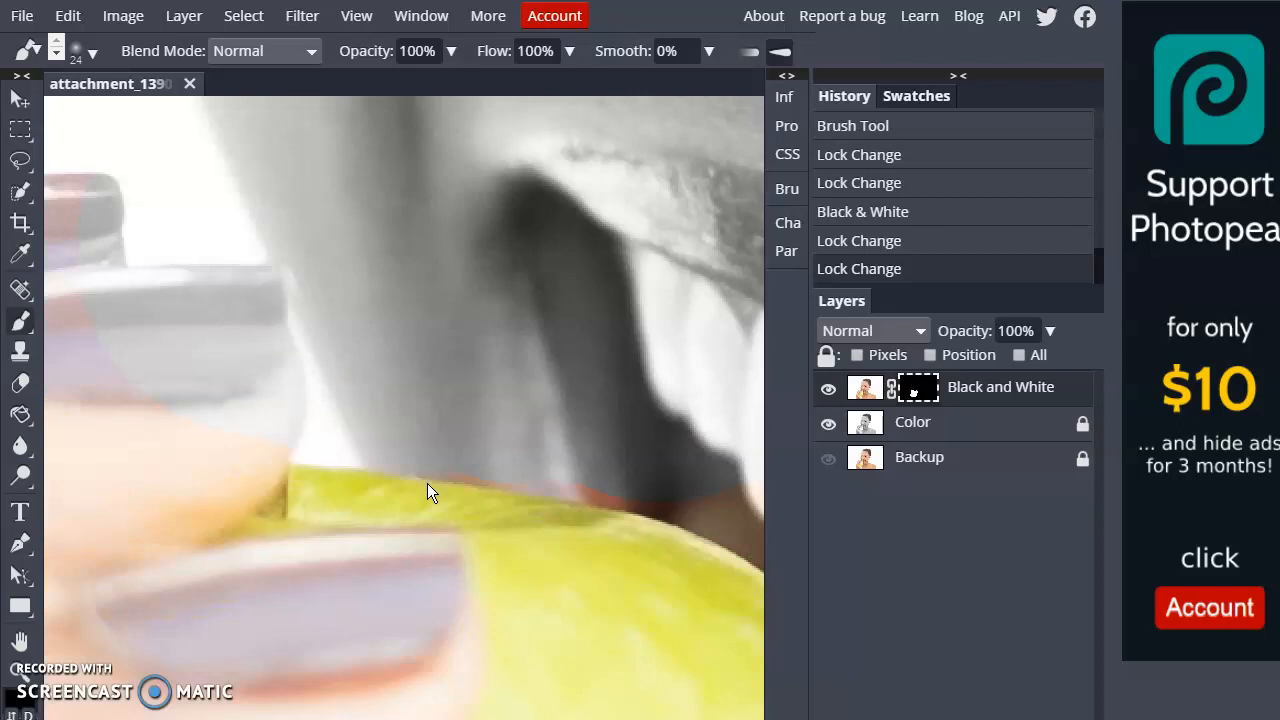
left_click(415, 510)
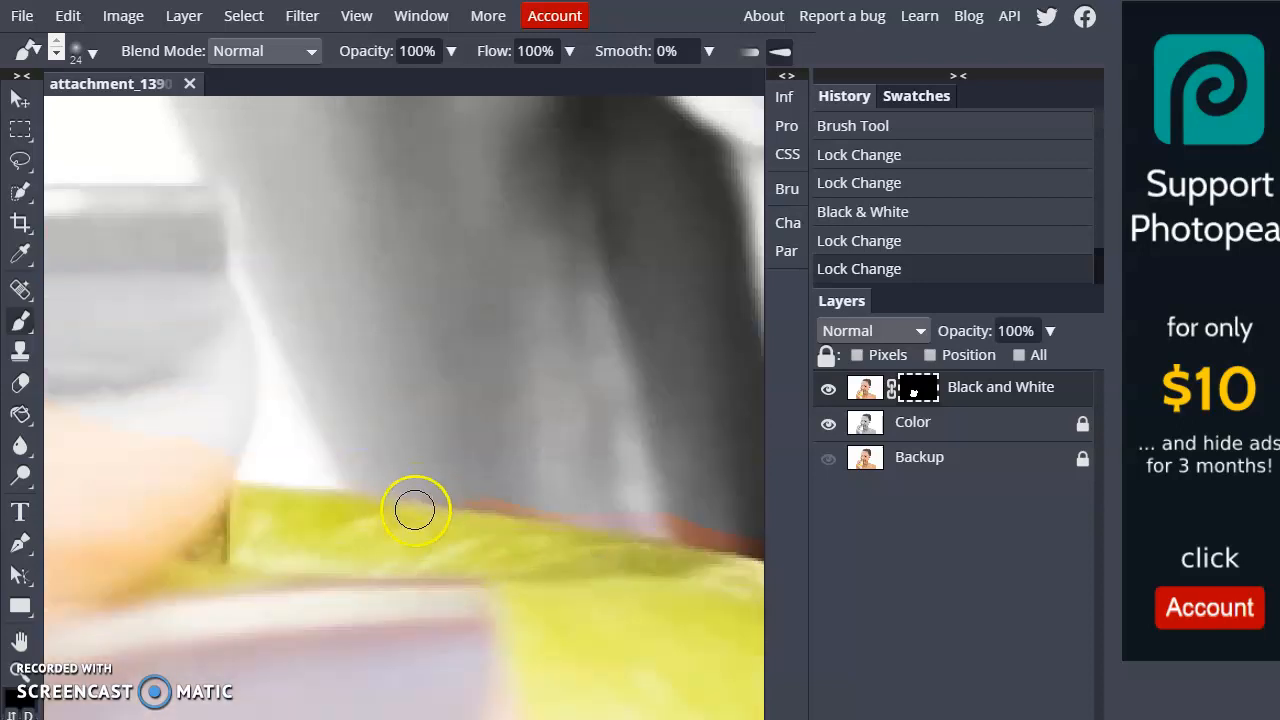
right_click(20, 320)
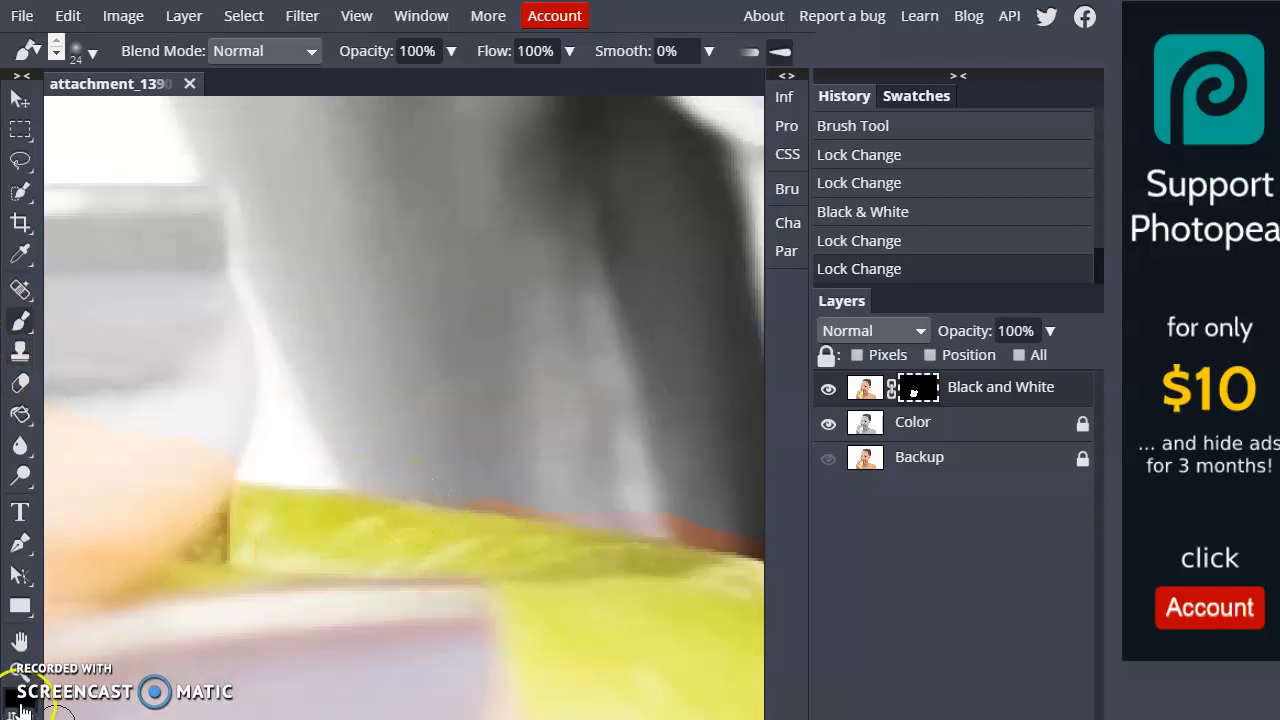
left_click(95, 56)
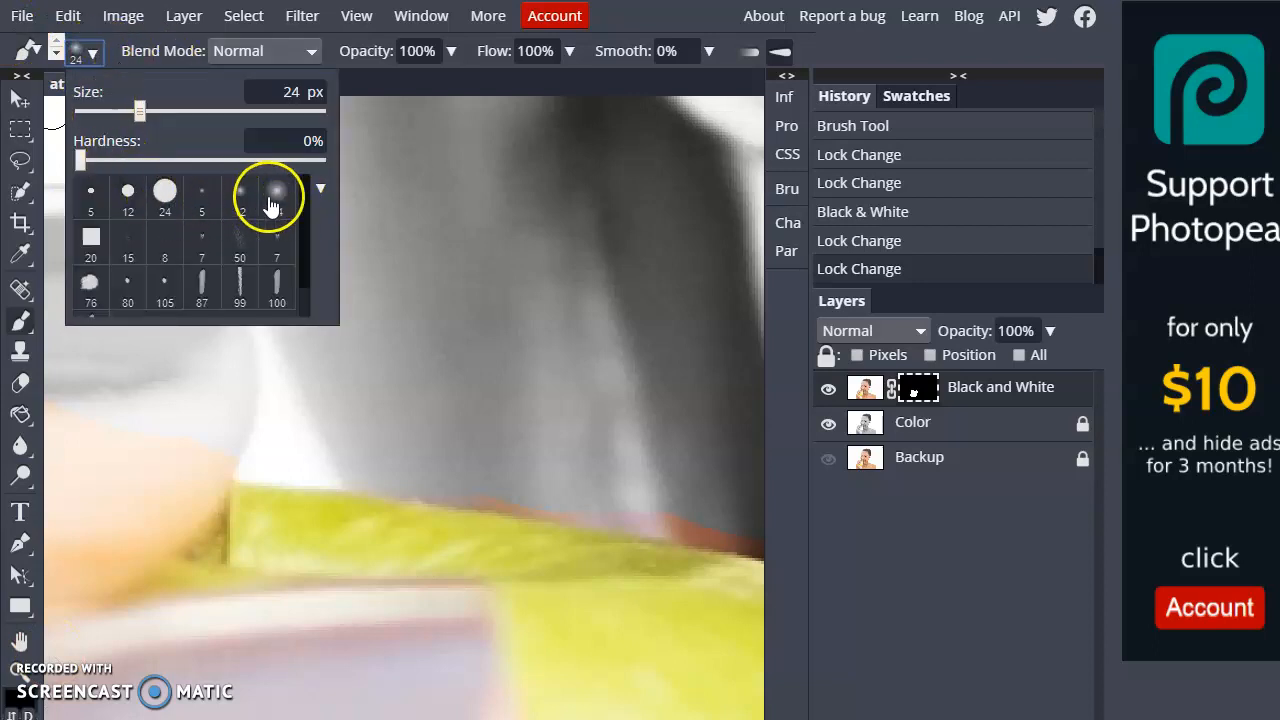
left_click(240, 195)
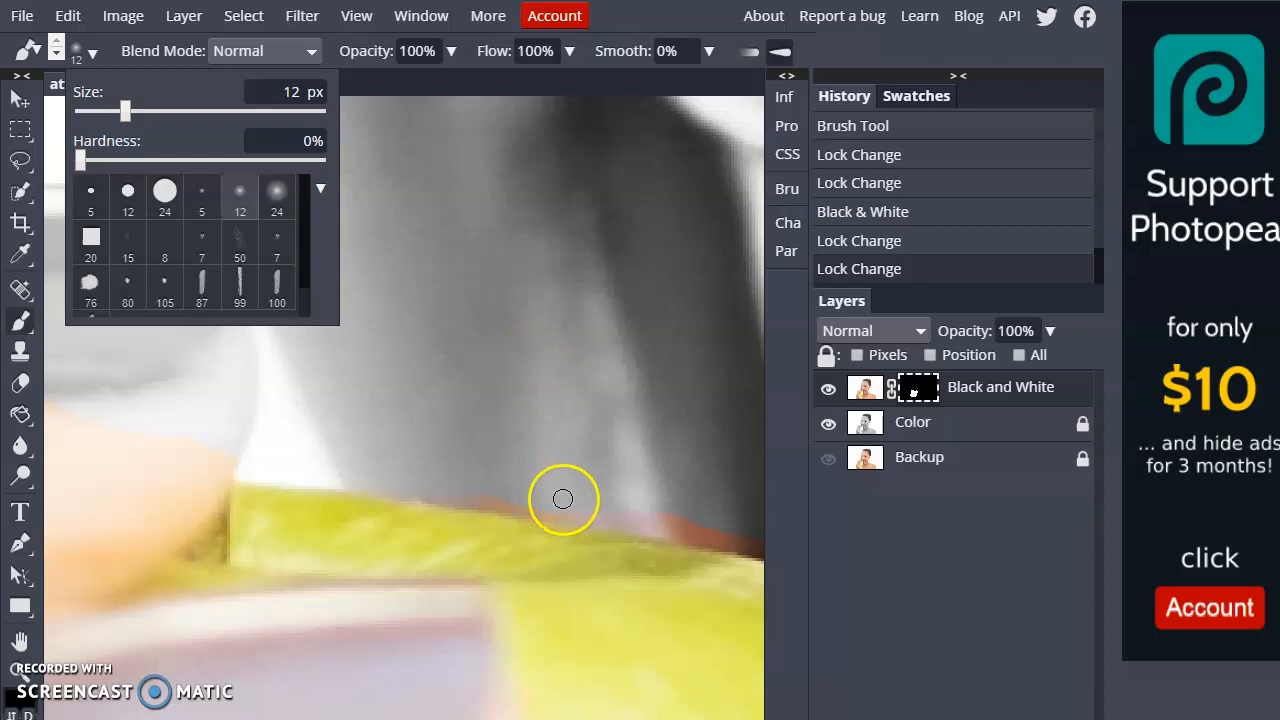
Paint black on the Black and White layer's mask along the apple's upper edge to remove the leftover colored fringe
left_click(609, 513)
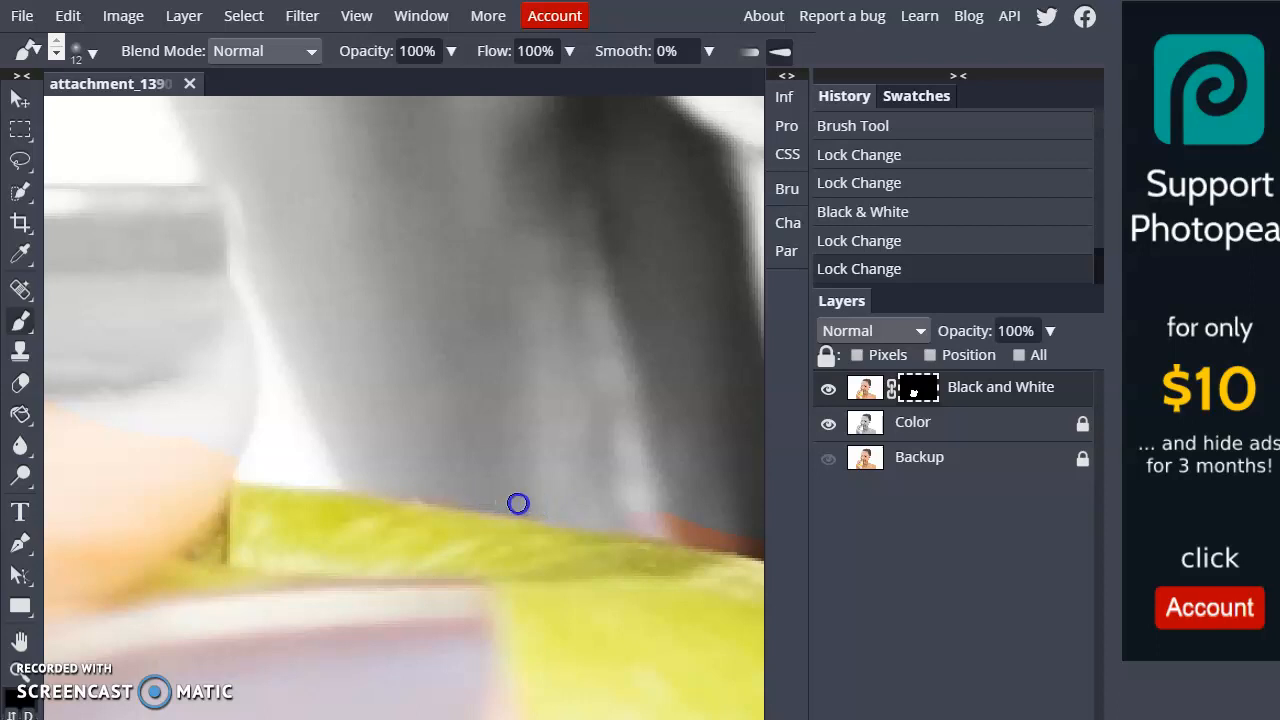
left_click(540, 508)
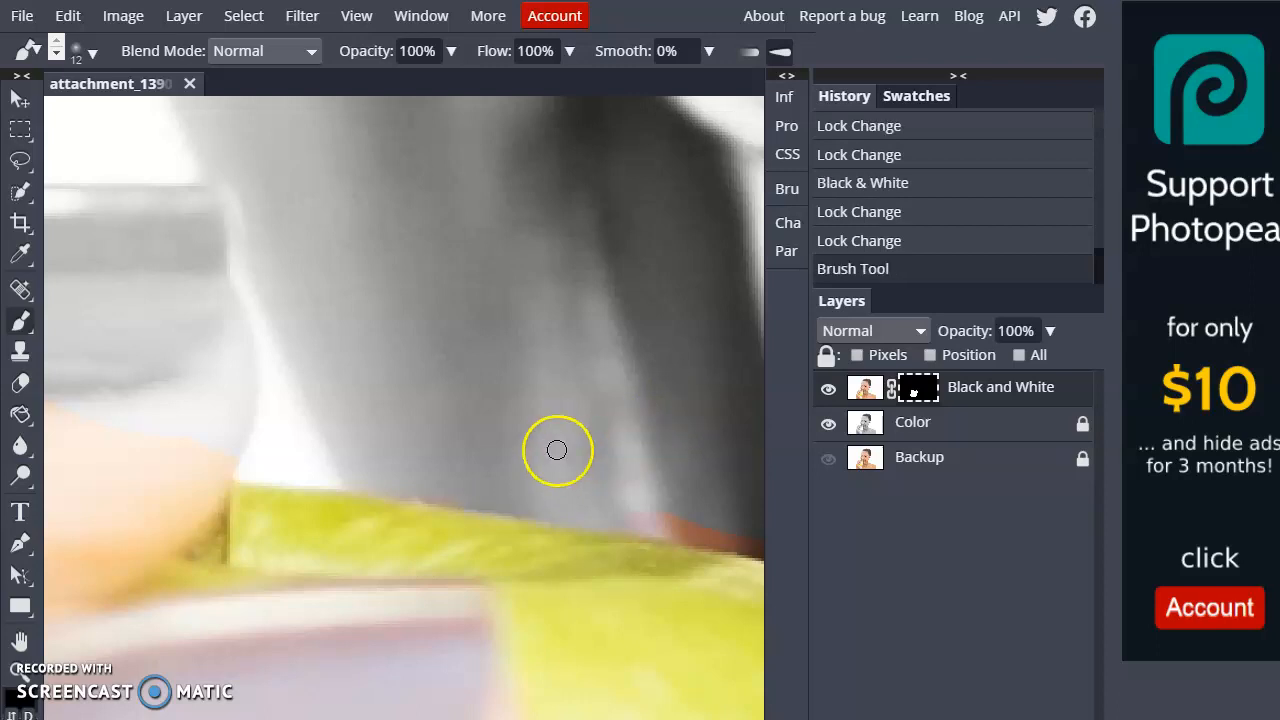
key("ctrl+minus")
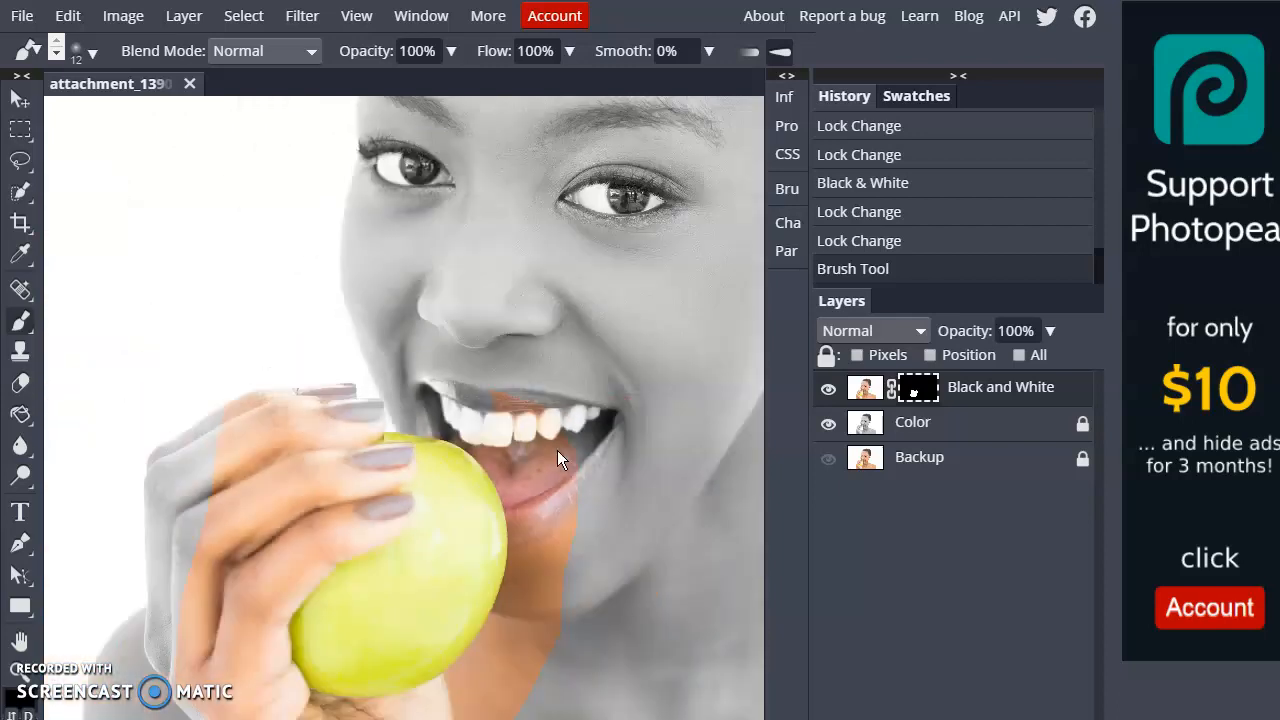
scroll(557, 450, "up", 5)
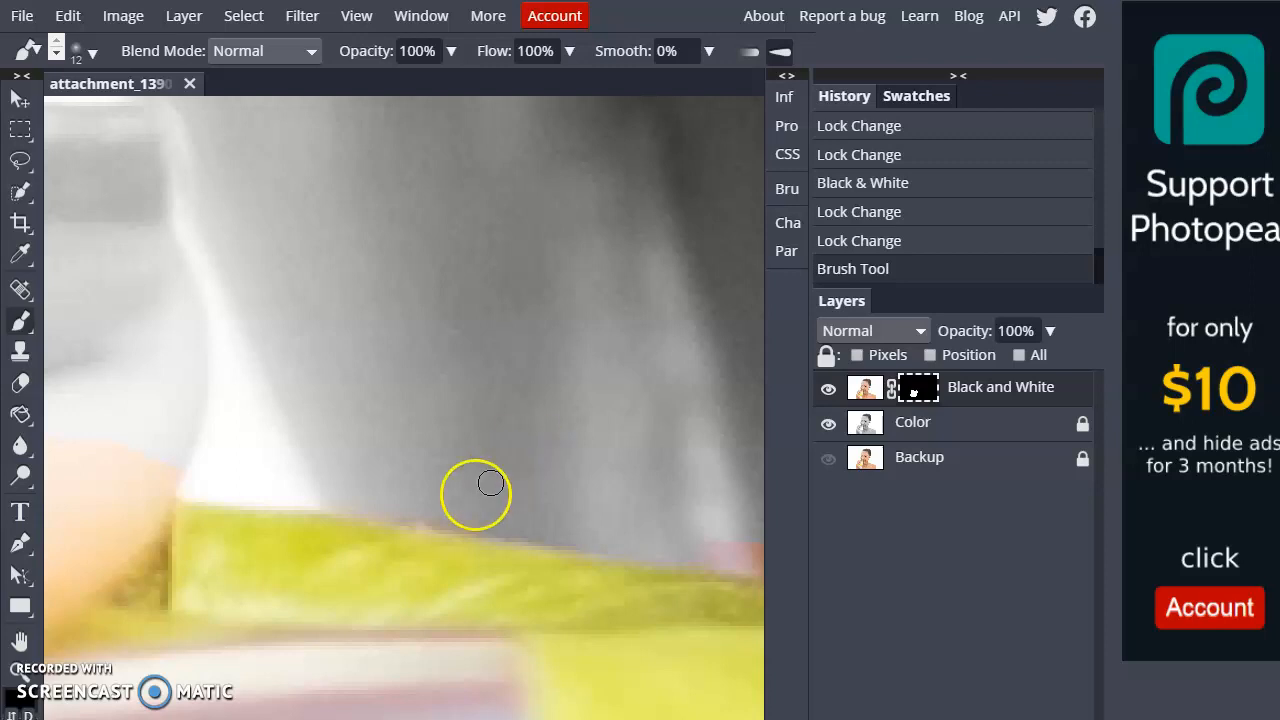
left_click(480, 521)
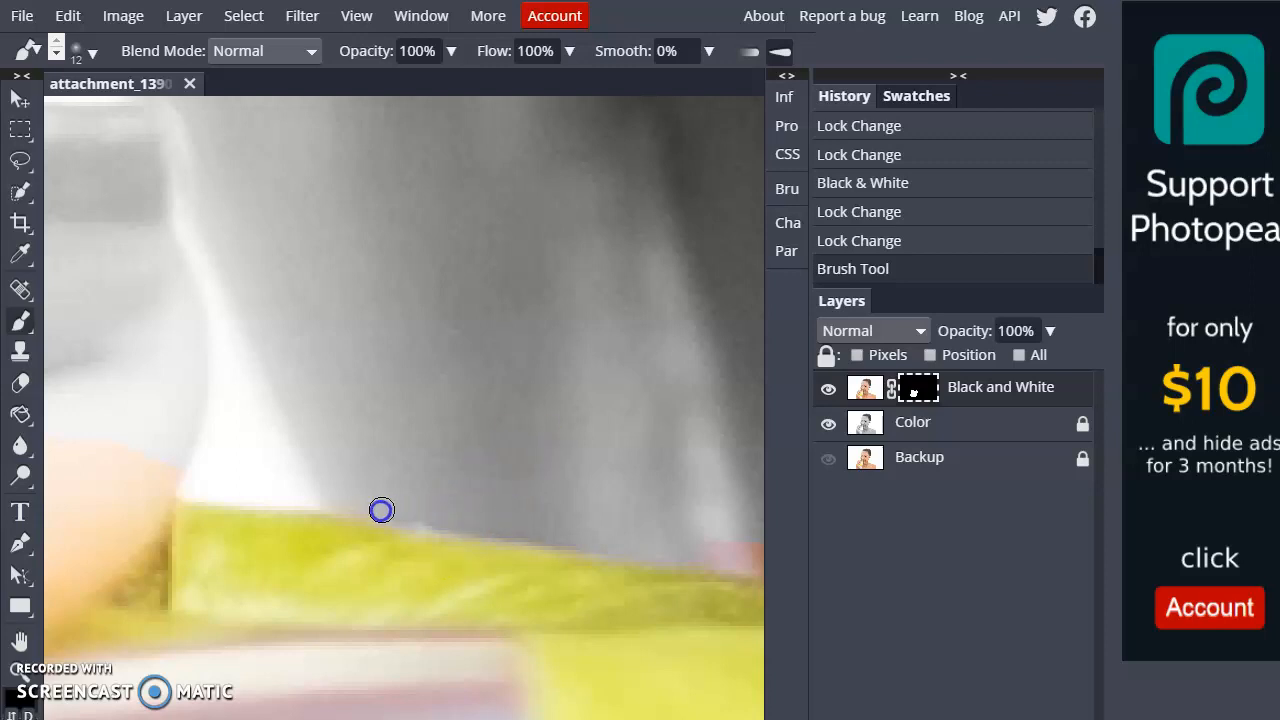
left_click(335, 501)
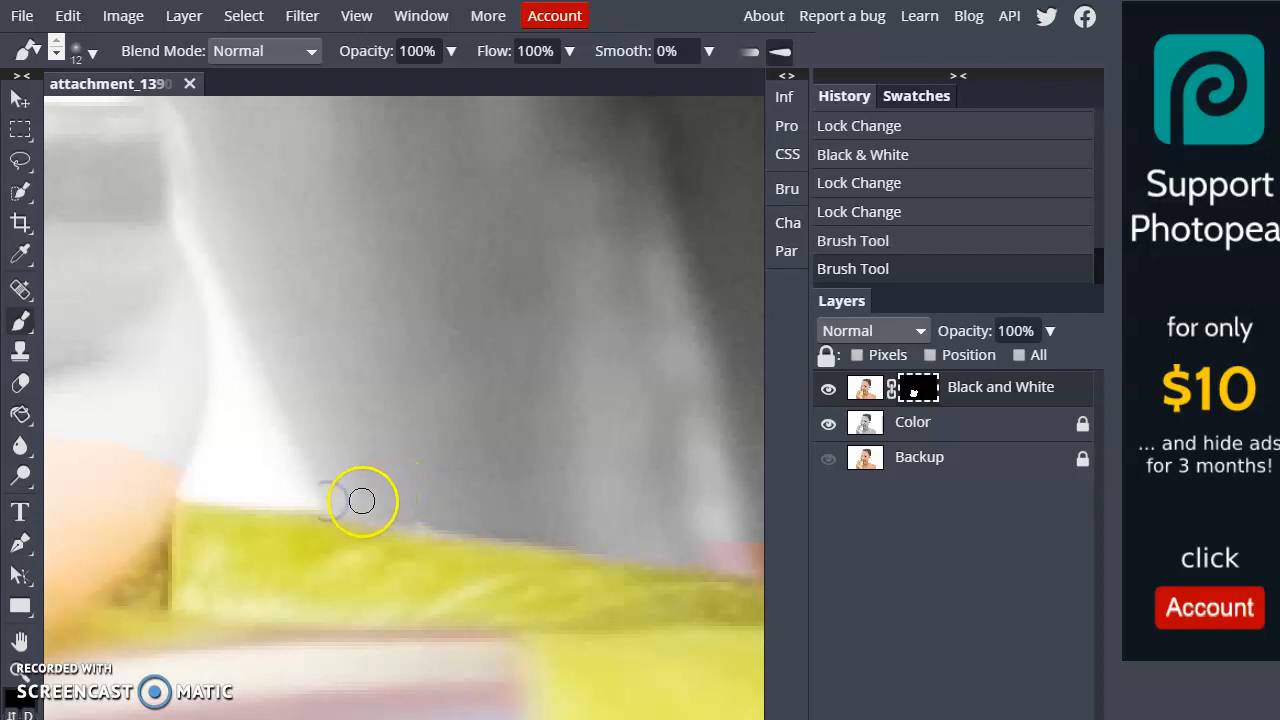
left_click(300, 498)
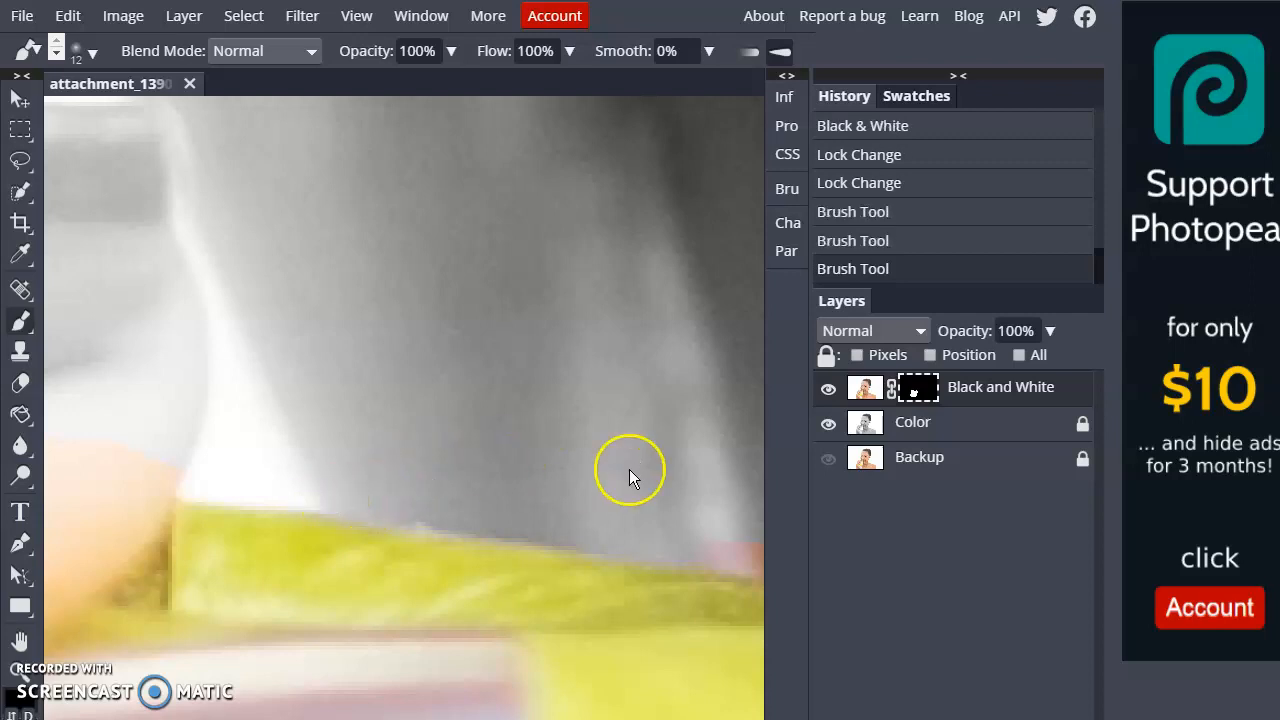
Review the whole portrait for skin areas around the apple that are still in color
key("ctrl+minus")
key("ctrl+minus")
key("ctrl+minus")
key("ctrl+minus")
key("ctrl+minus")
key("ctrl+minus")
key("ctrl+minus")
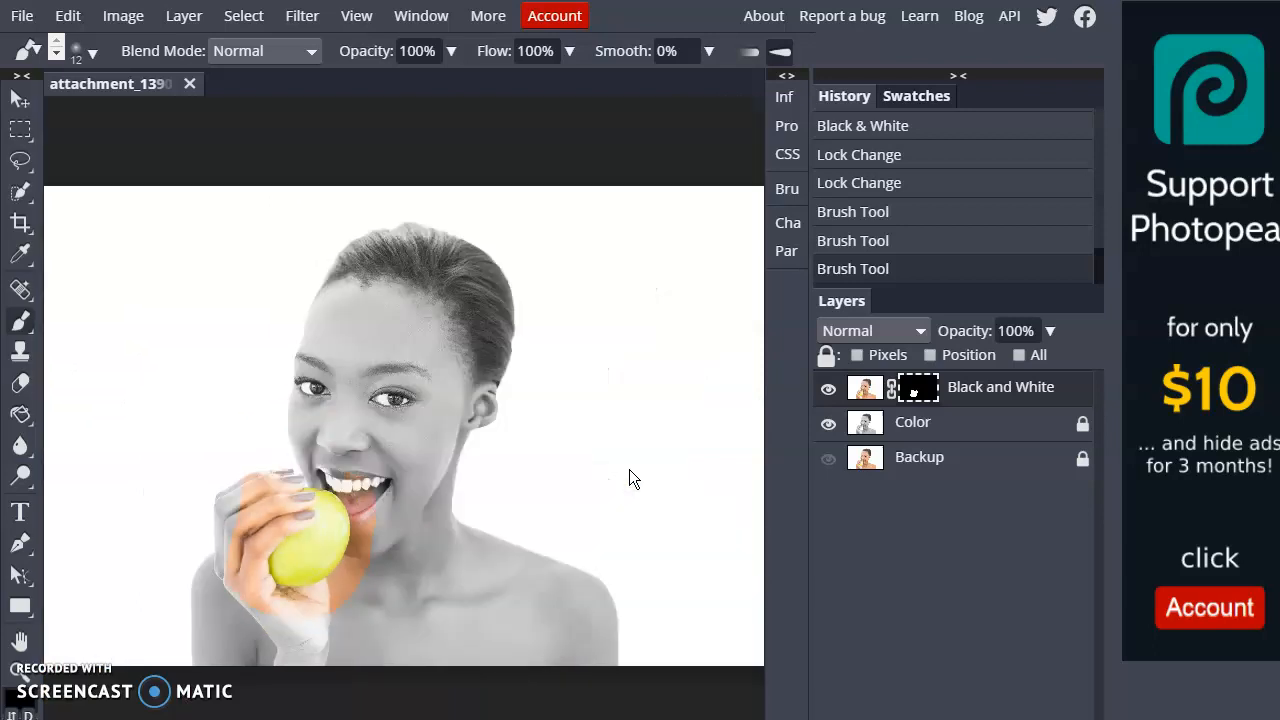
Paint black on the mask with the hard round 24 px brush over the colored skin beside the apple's right and lower edges
key("ctrl+plus")
key("ctrl+plus")
key("ctrl+plus")
key("ctrl+plus")
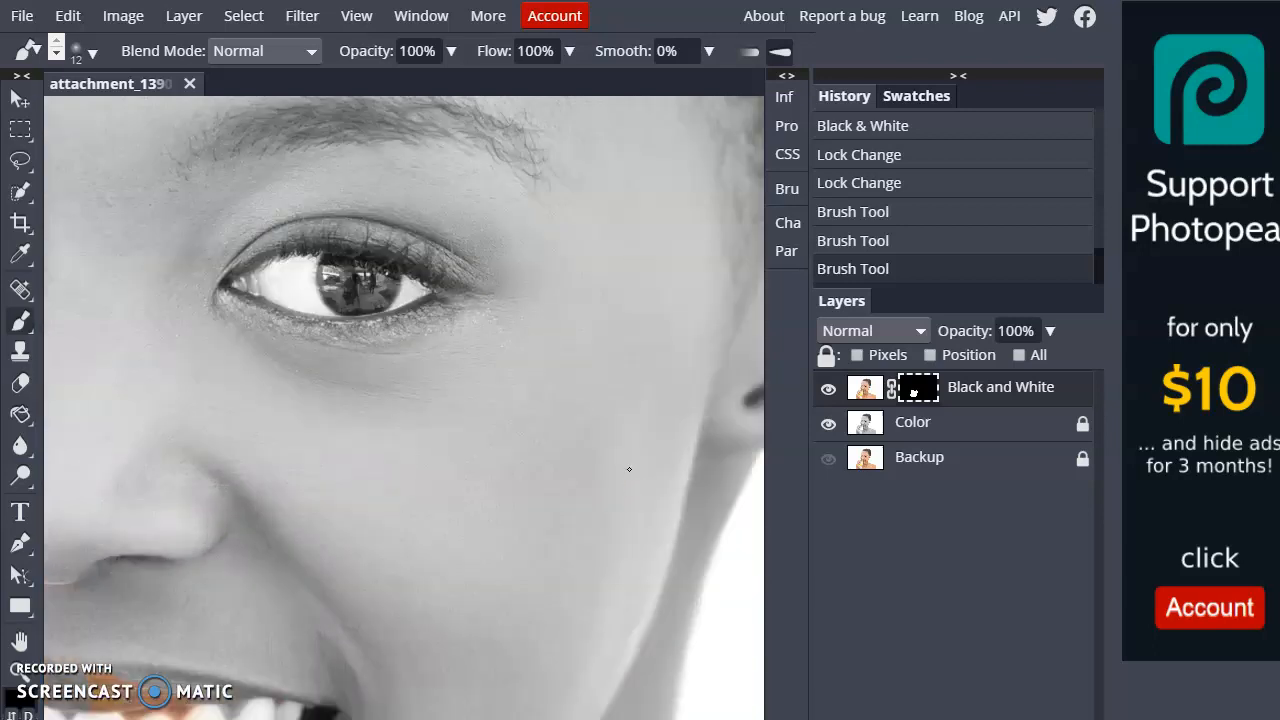
scroll(185, 323, "down", 5)
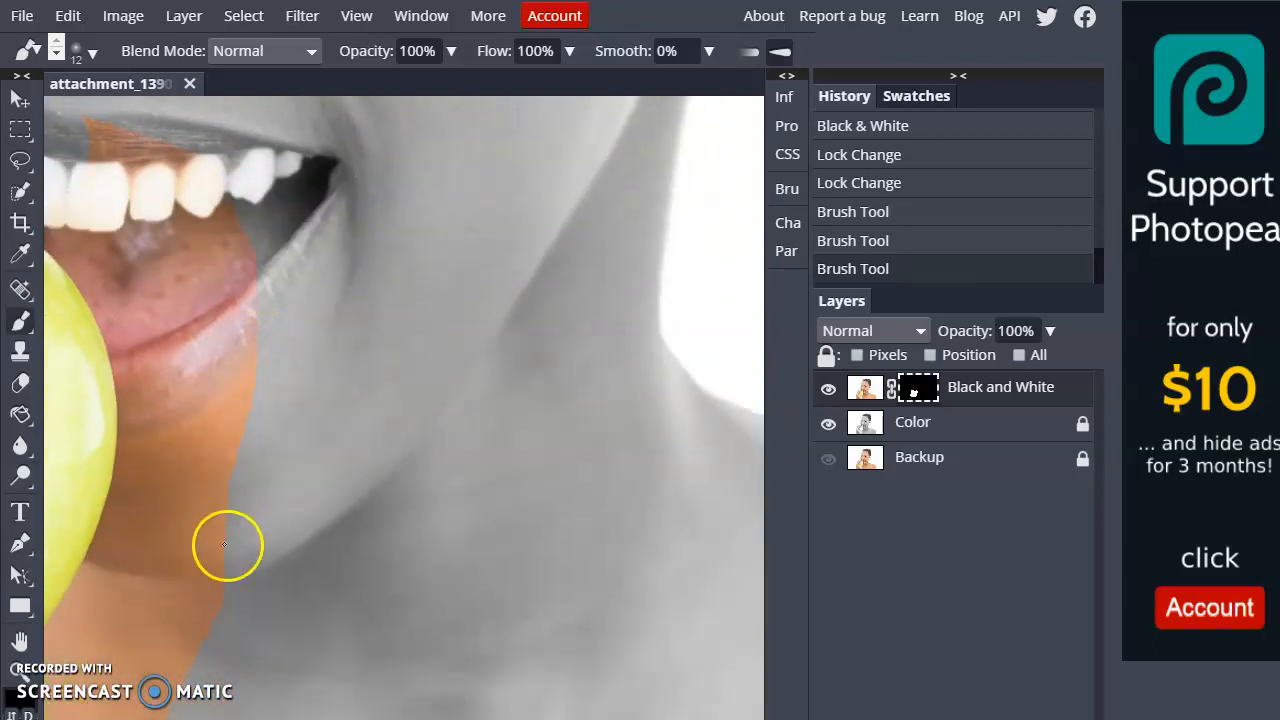
key("ctrl+plus")
key("ctrl+plus")
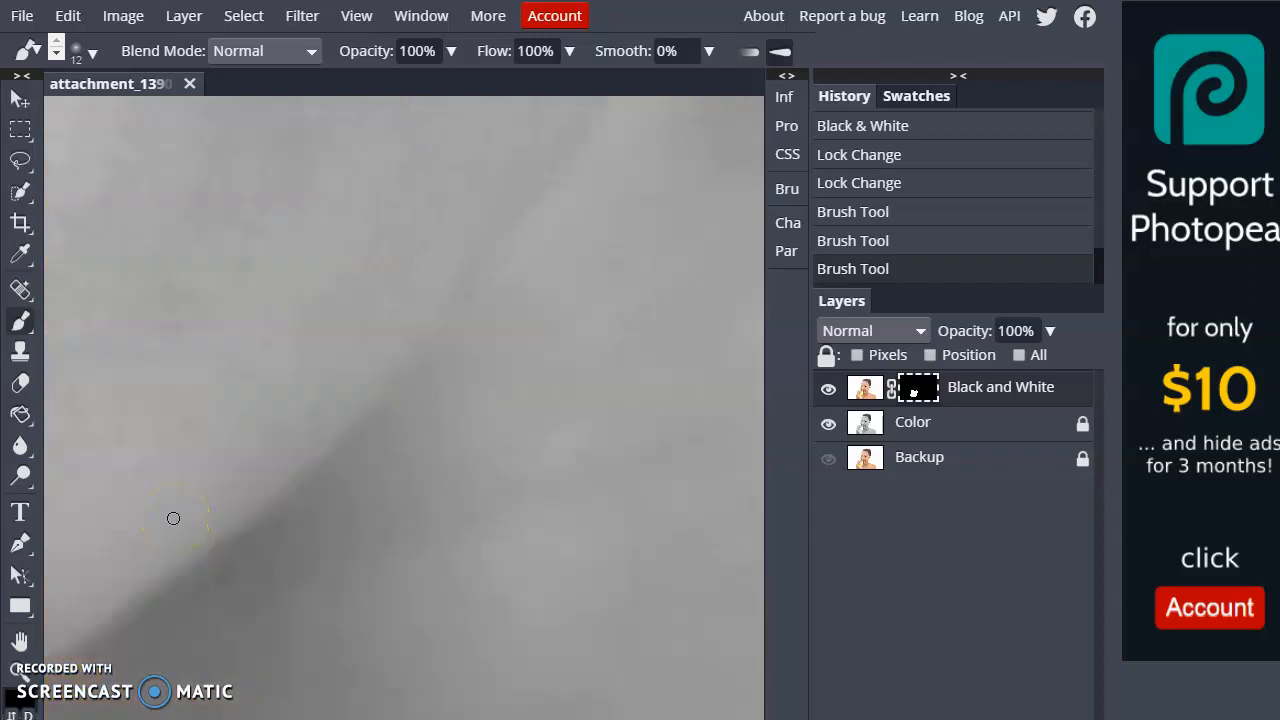
left_click_drag(288, 514, 720, 520)
left_click_drag(240, 360, 571, 424)
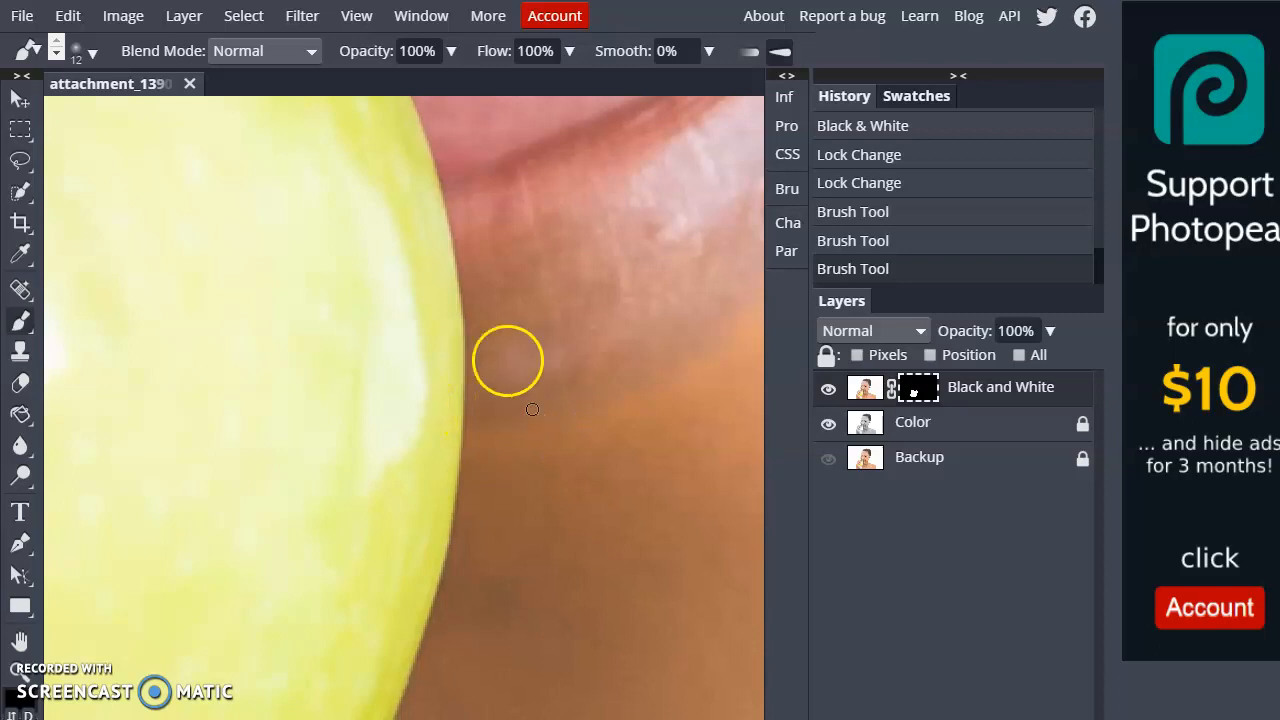
scroll(498, 355, "right", 3)
scroll(438, 355, "left", 2)
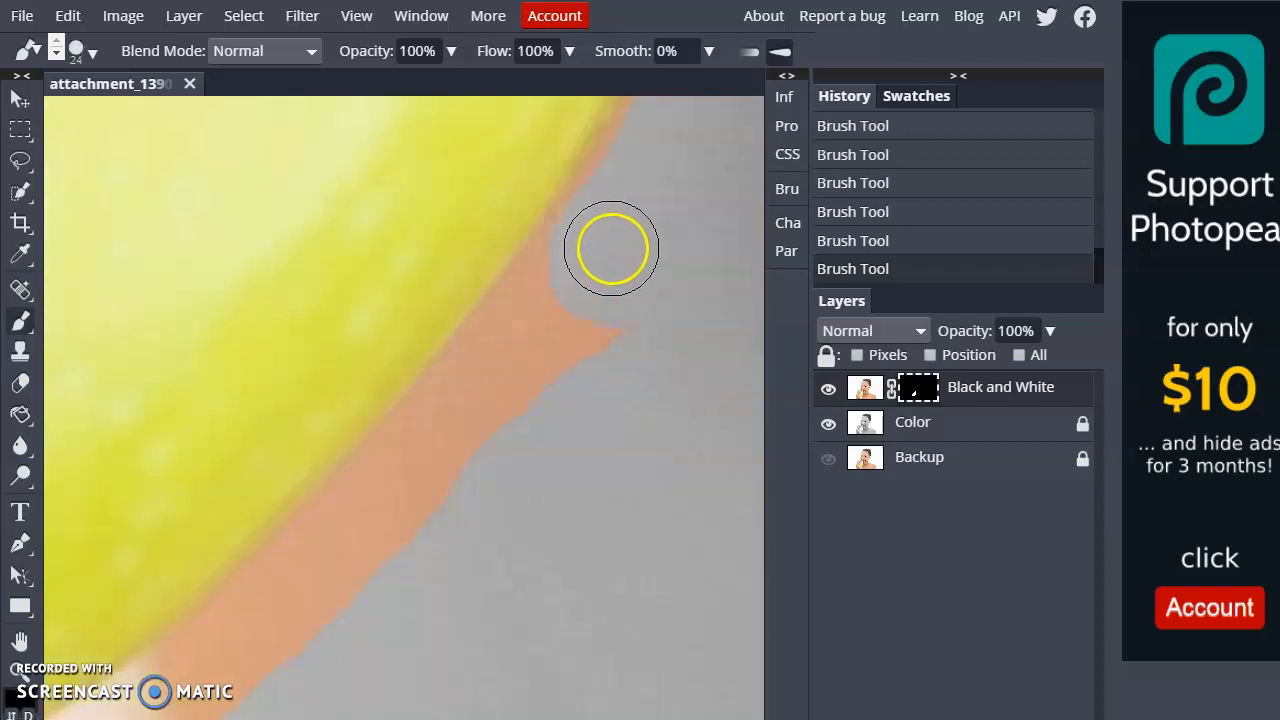
mouse_move(604, 250)
left_mouse_down()
mouse_move(351, 550)
mouse_move(329, 597)
mouse_move(591, 397)
mouse_move(654, 297)
mouse_move(543, 420)
left_mouse_up()
key("space")
mouse_move(424, 518)
left_mouse_down()
mouse_move(663, 220)
mouse_move(746, 178)
left_mouse_up()
mouse_move(656, 262)
left_mouse_down()
mouse_move(674, 230)
mouse_move(633, 253)
mouse_move(347, 471)
left_mouse_up()
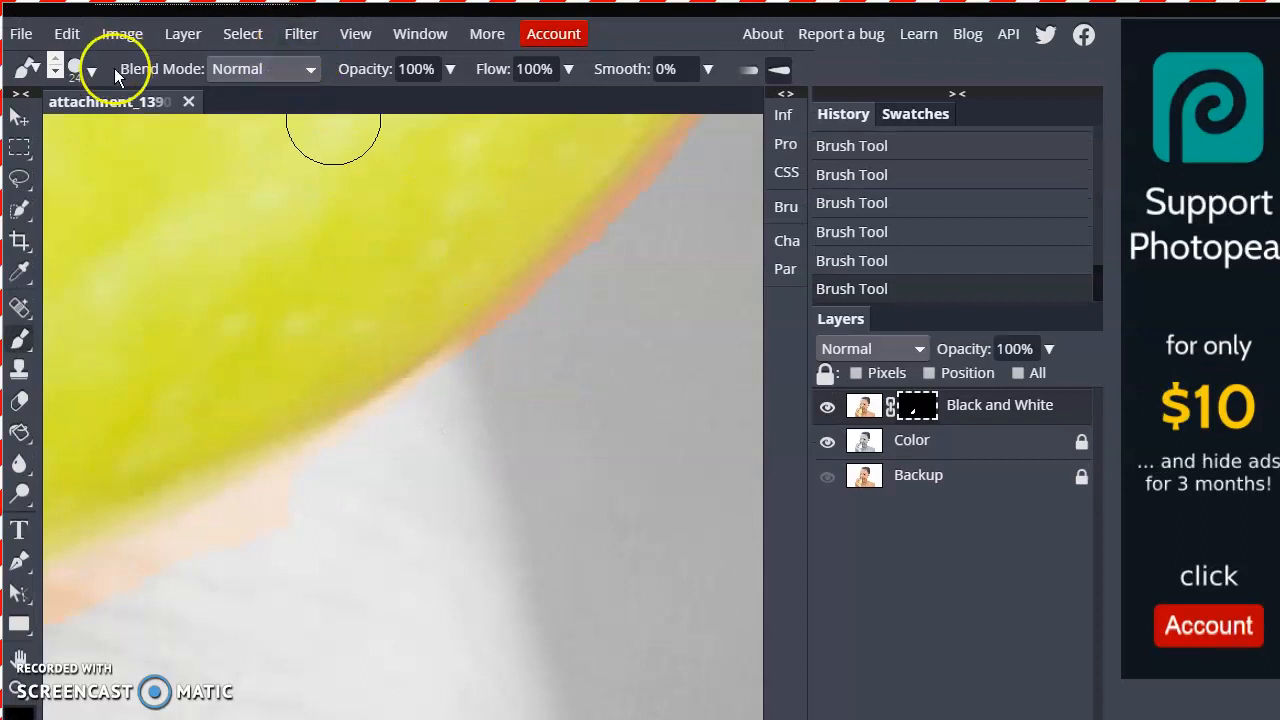
Mask out the orange fringe along the apple's lower edge with the soft round 12 px brush, undoing the stroke that cuts into the apple
left_click(91, 71)
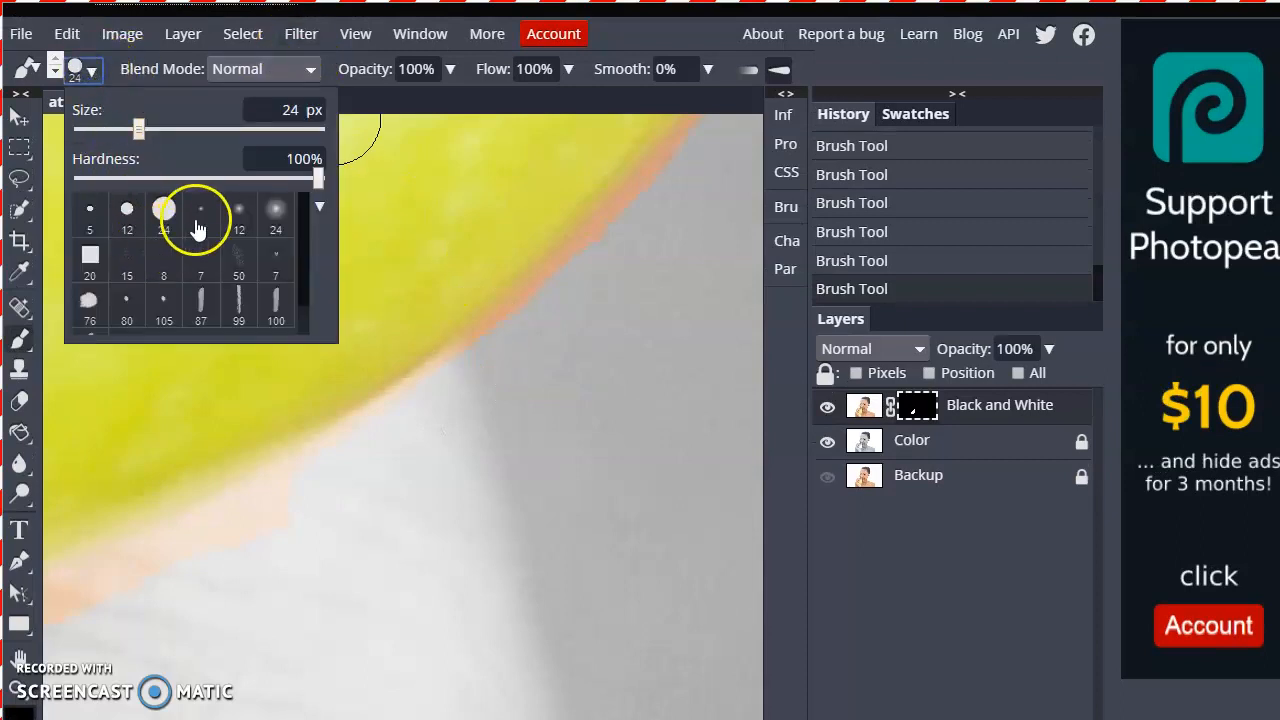
left_click(236, 216)
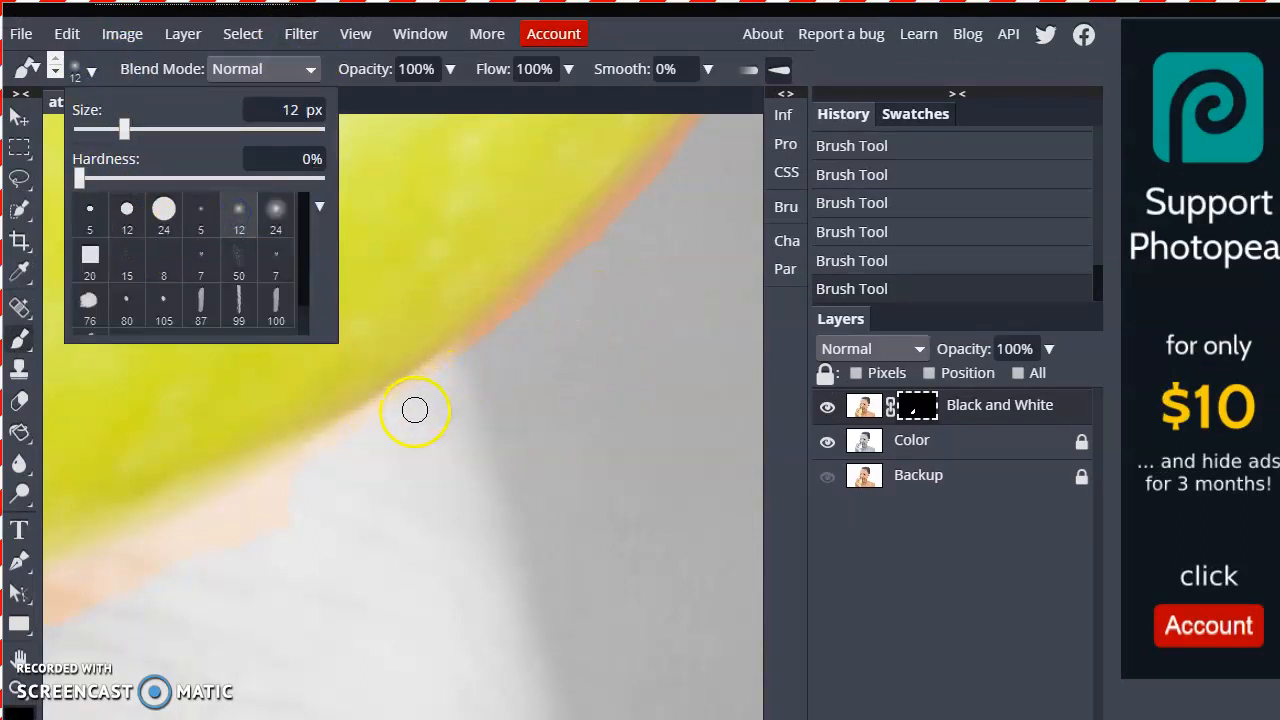
left_click(427, 399)
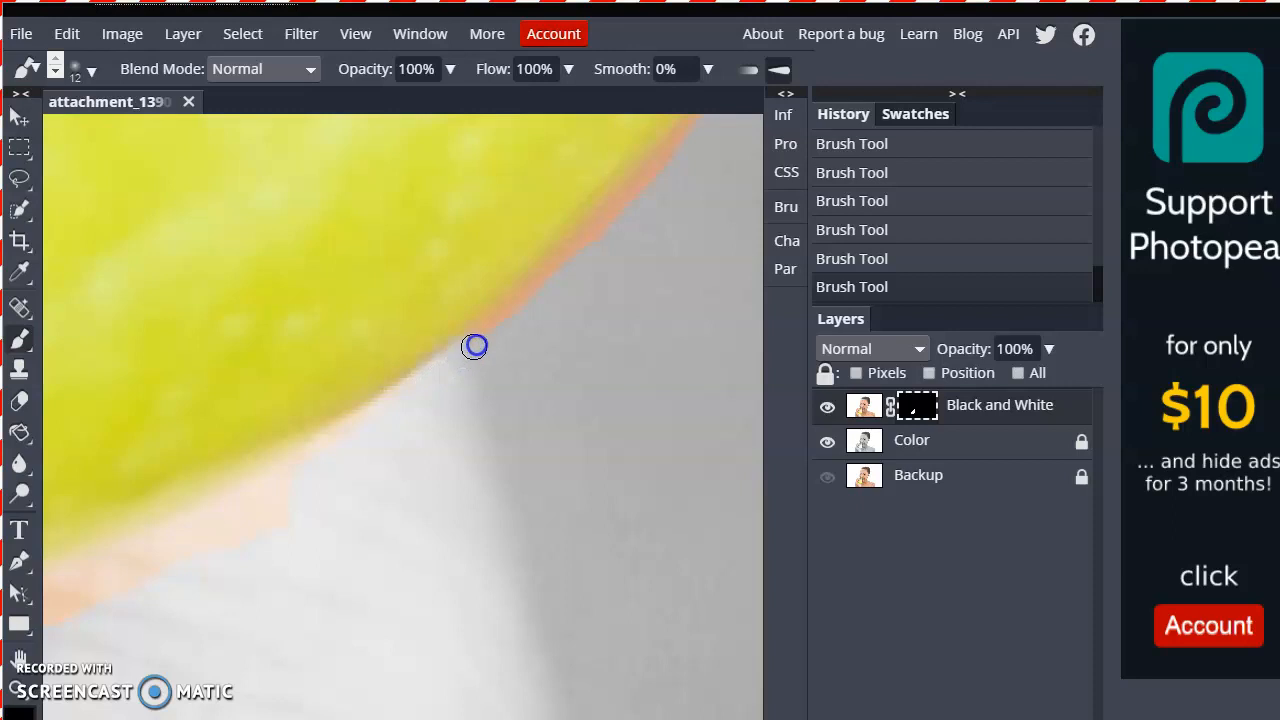
left_click(547, 276)
left_click_drag(539, 251, 520, 197)
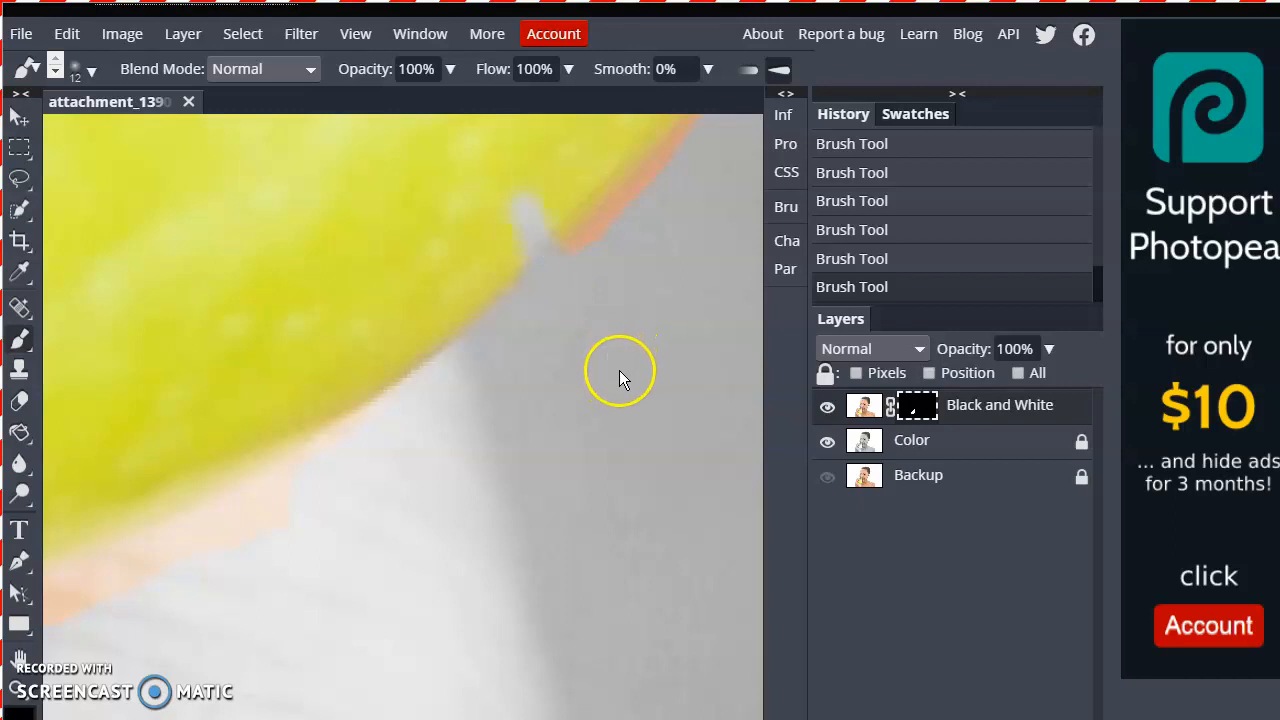
key("ctrl+z")
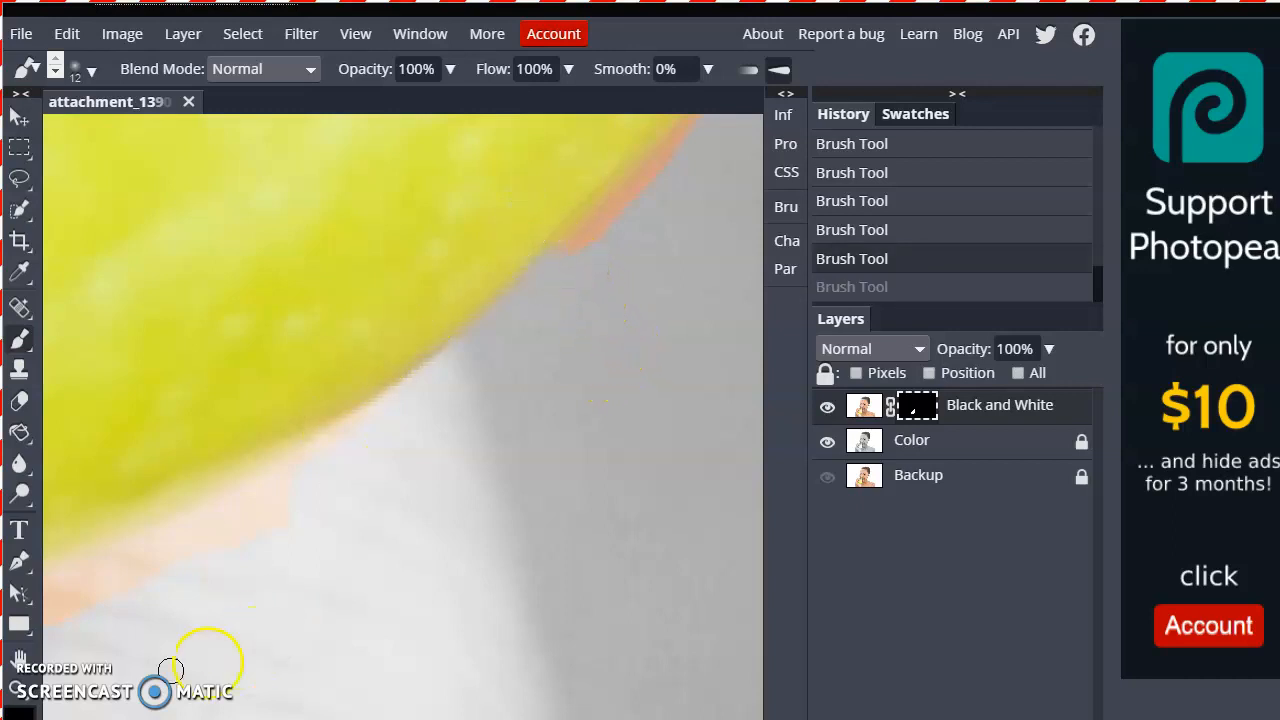
Try painting white (ffffff) on the mask beside the apple's lower edge, undo the stroke and return the foreground color to black
left_click(28, 712)
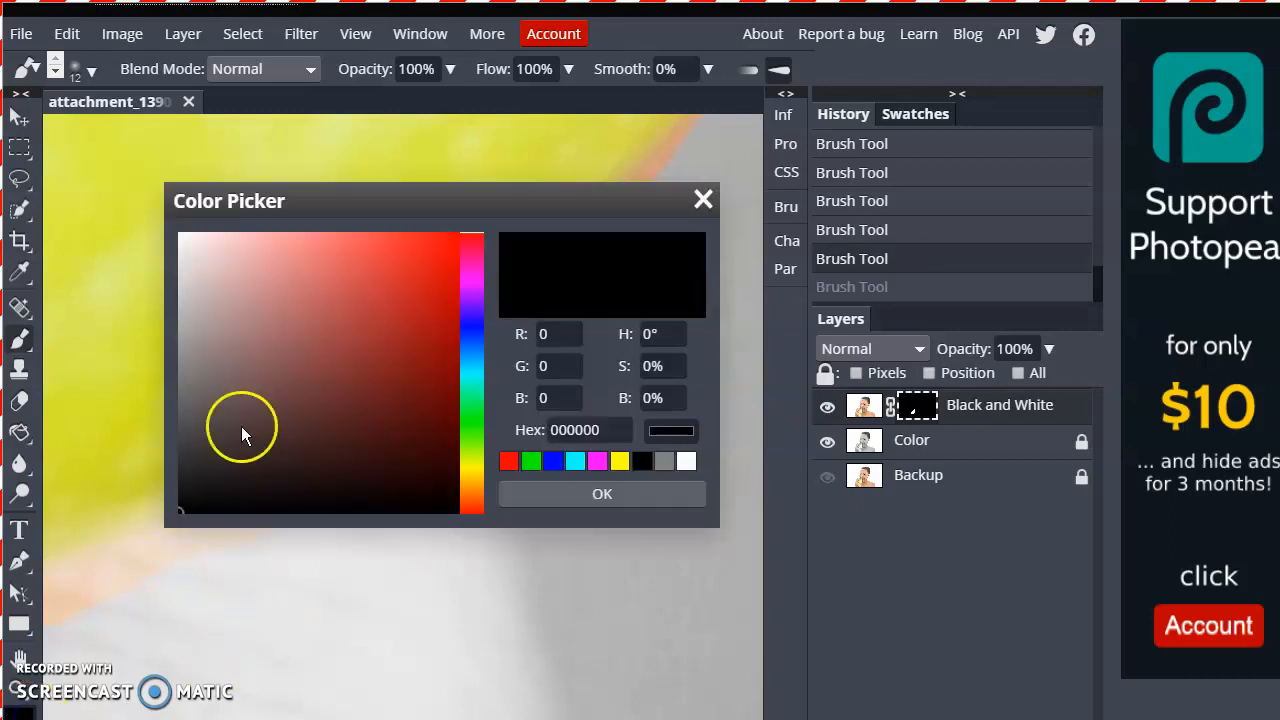
left_click(199, 245)
left_click(686, 460)
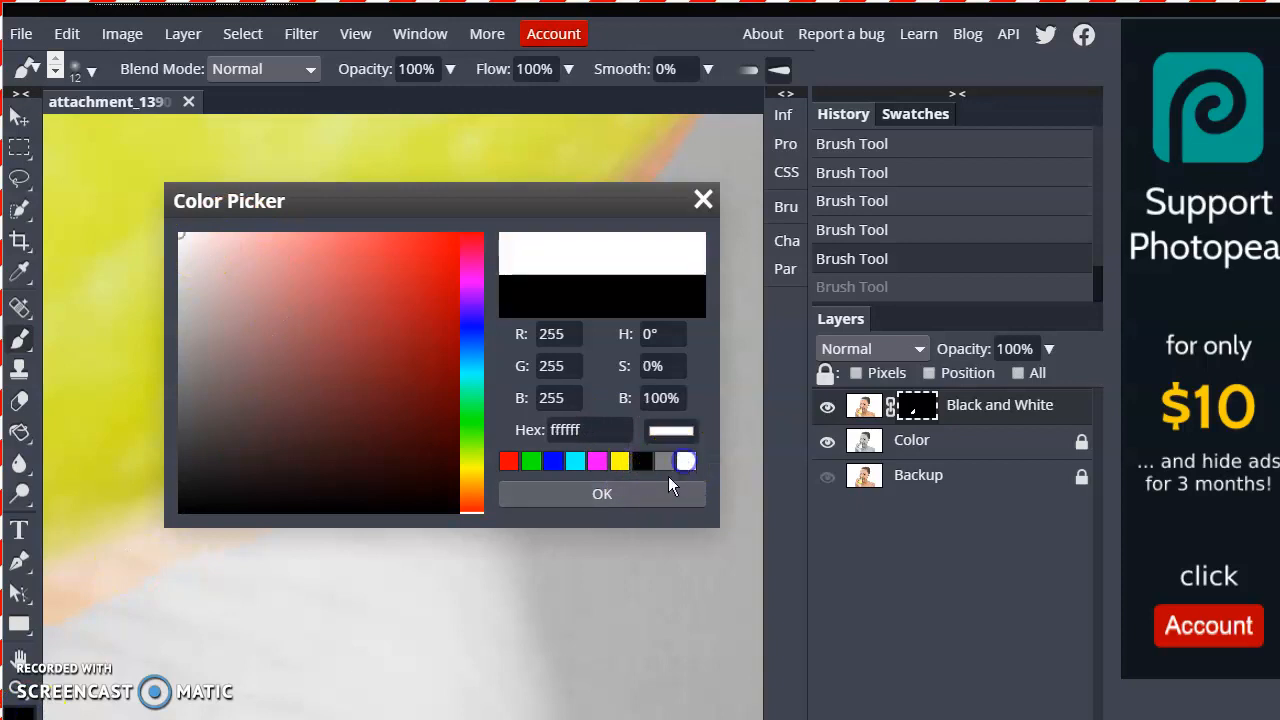
left_click(651, 494)
mouse_move(543, 262)
left_mouse_down()
mouse_move(524, 225)
mouse_move(578, 304)
mouse_move(569, 347)
mouse_move(550, 312)
left_mouse_up()
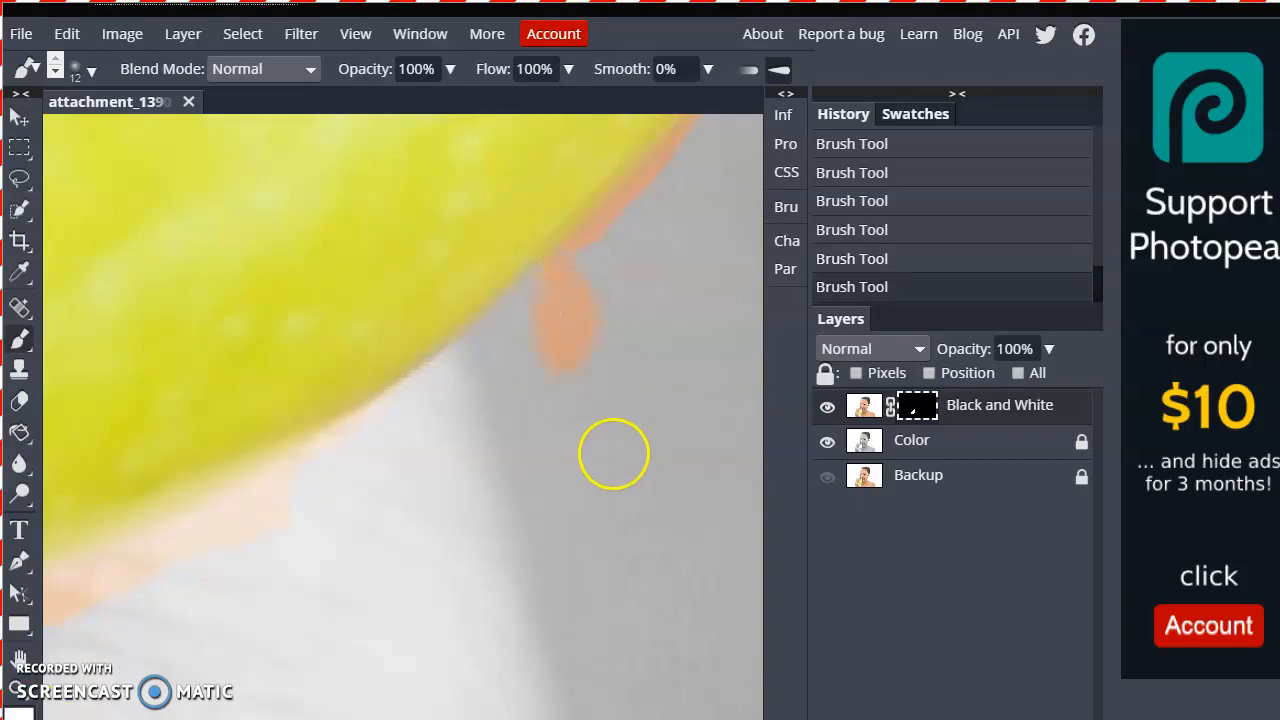
key("ctrl+z")
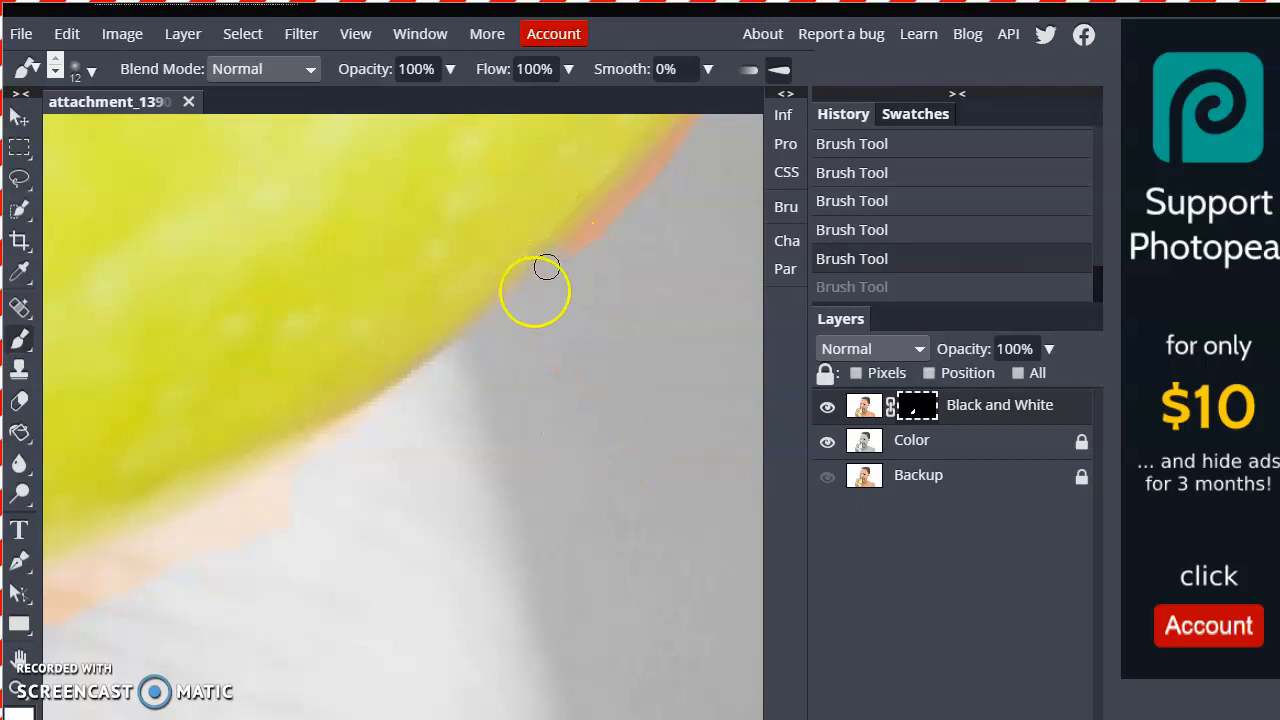
left_click(20, 712)
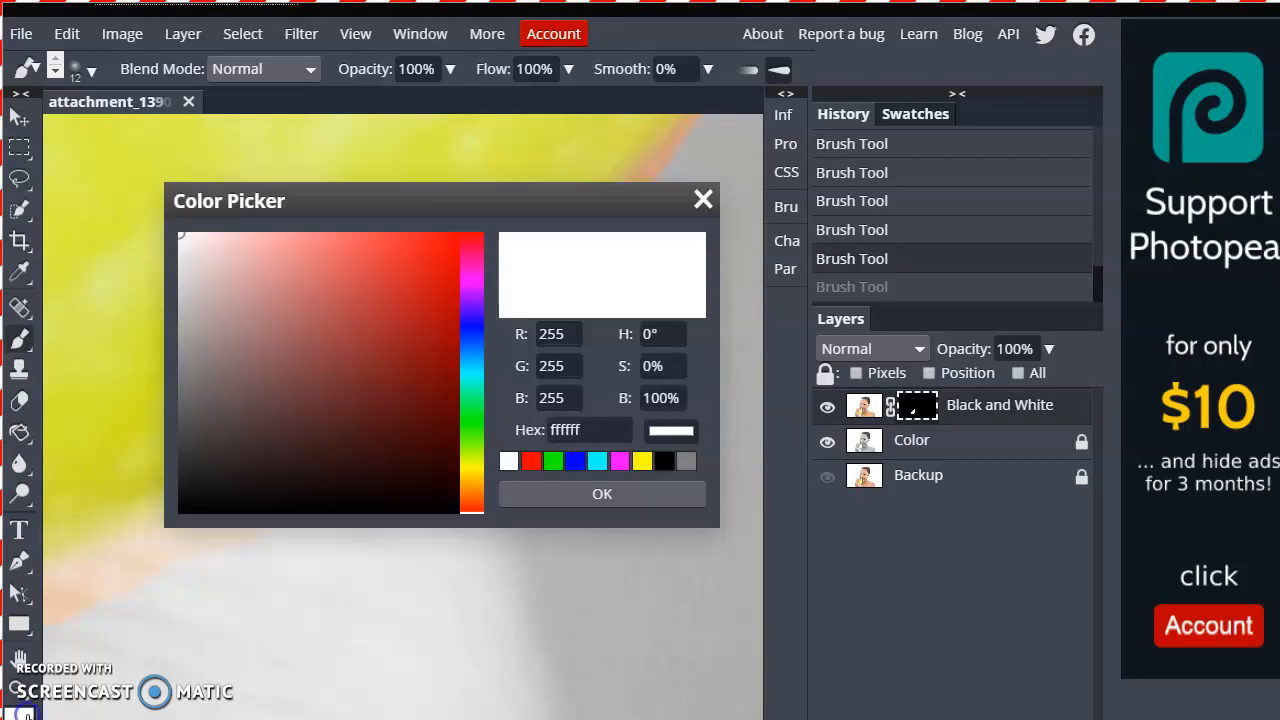
left_click_drag(194, 512, 171, 515)
left_click(553, 500)
Dab black along the apple's lower-right edge to mask out the orange fringe, undoing the stroke that runs into the apple
left_click(557, 265)
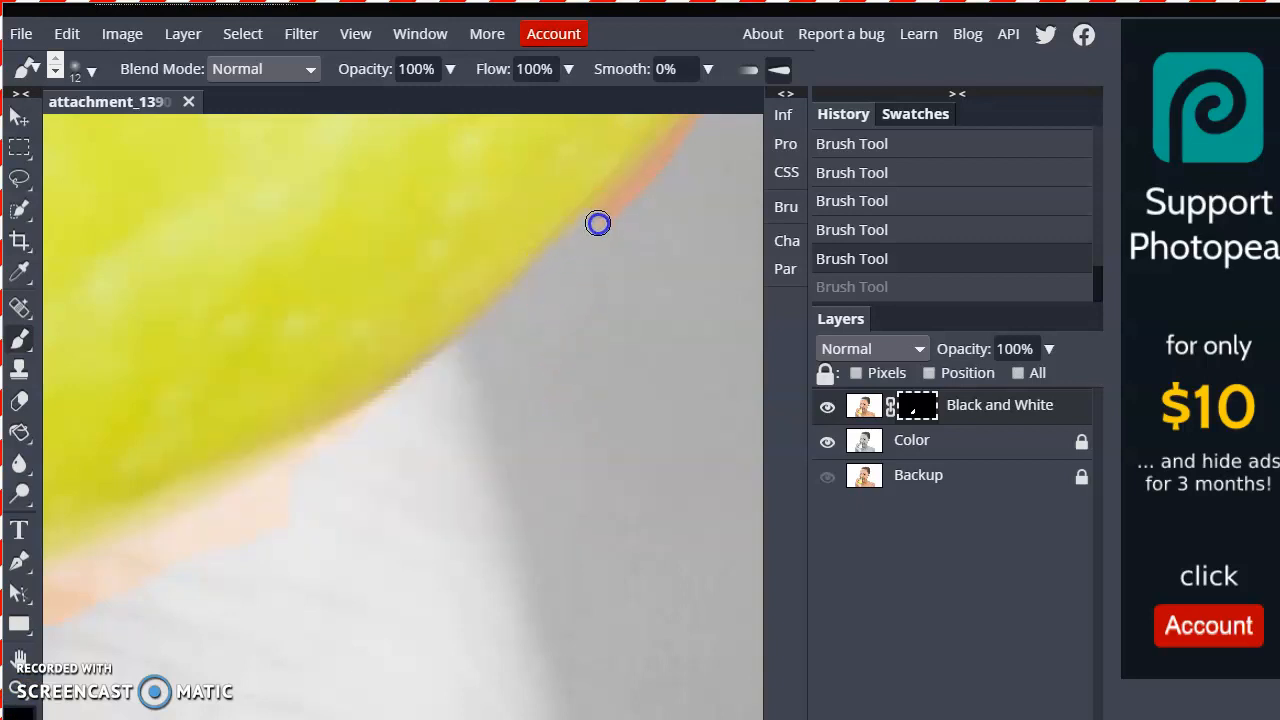
left_click_drag(627, 177, 620, 149)
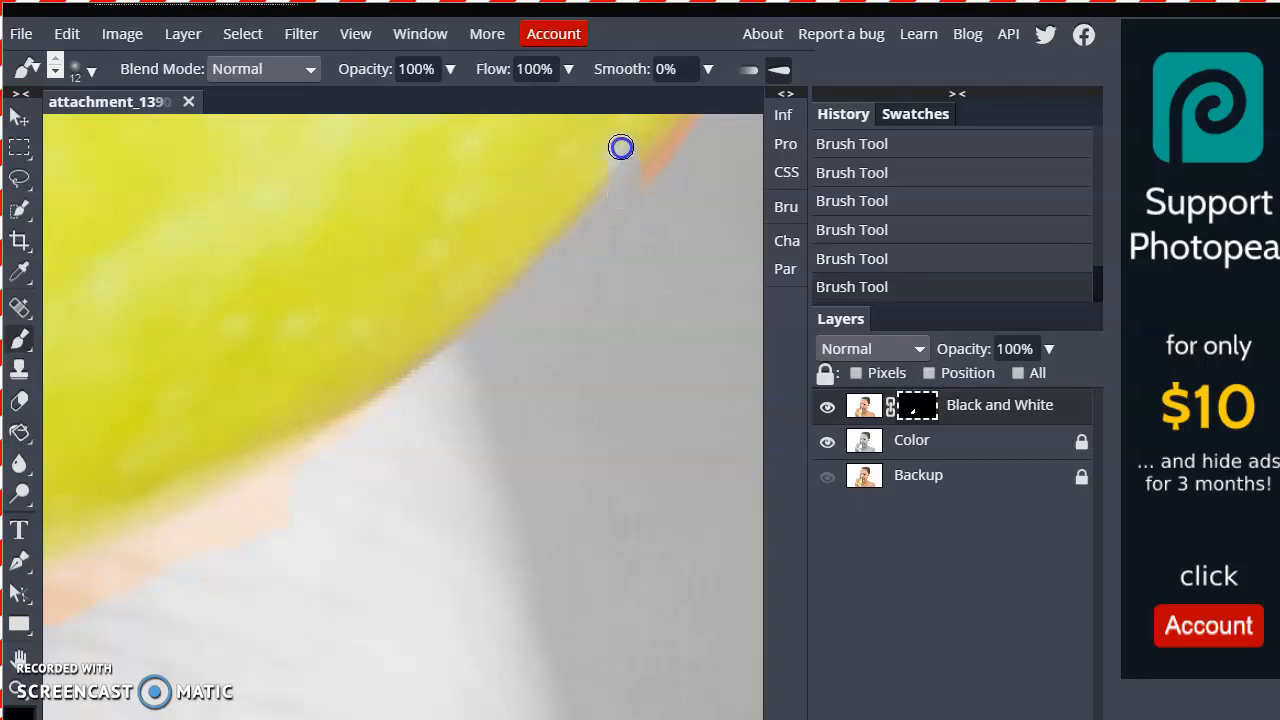
key("ctrl+z")
mouse_move(578, 252)
left_mouse_down()
mouse_move(563, 251)
mouse_move(583, 240)
left_mouse_up()
left_click(593, 239)
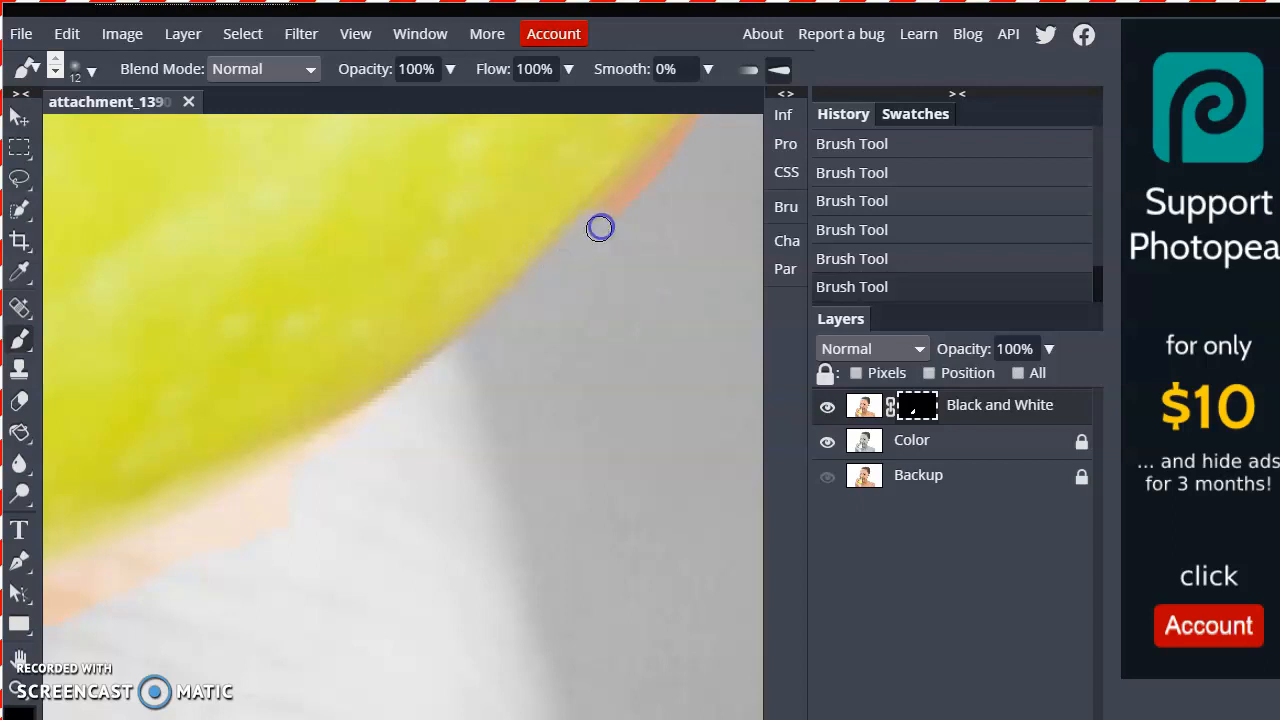
left_click(599, 220)
left_click(620, 208)
left_click(625, 202)
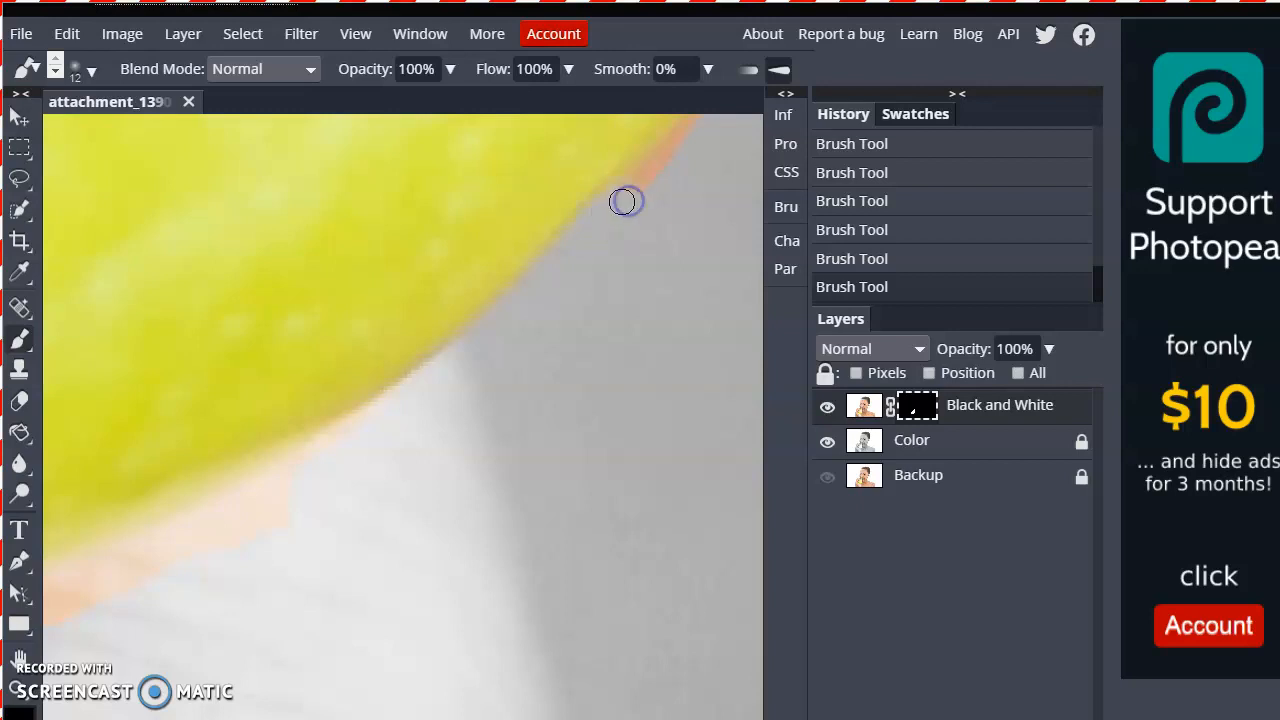
left_click(629, 196)
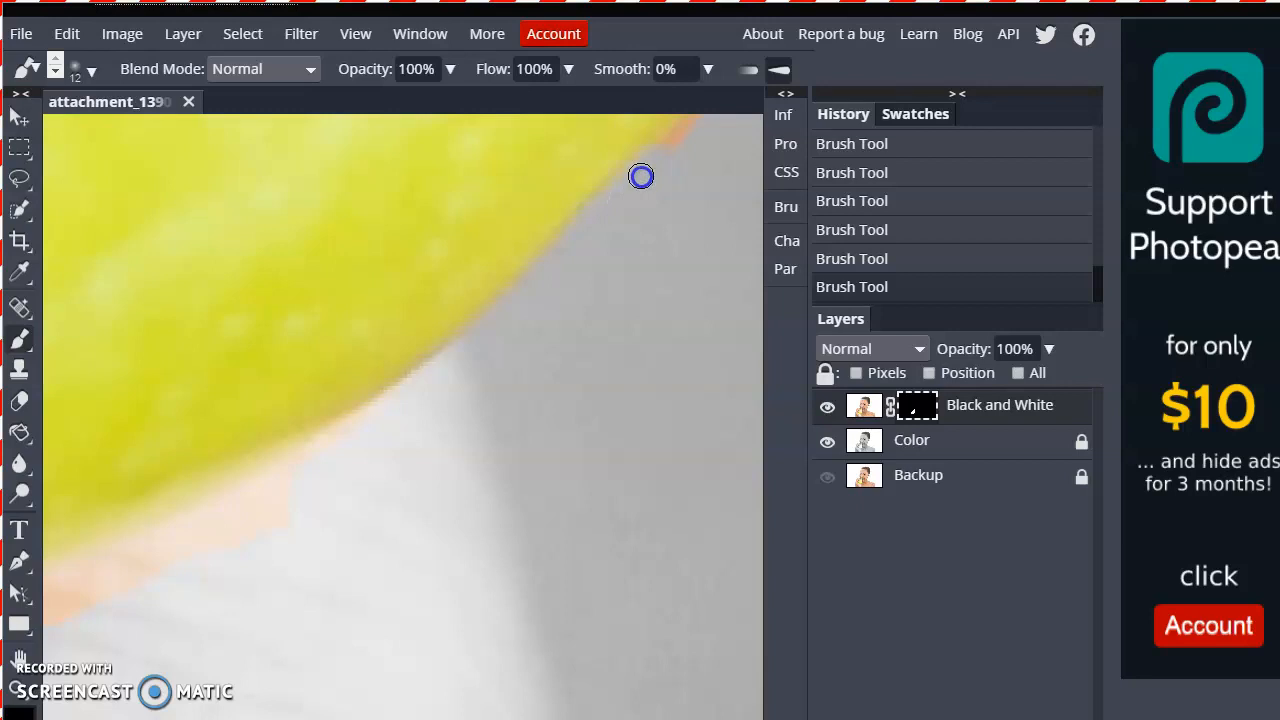
Dab black on the mask with the 12 px brush along the apple's lower-right edge to remove the orange fringe
scroll(660, 222, "up", 3)
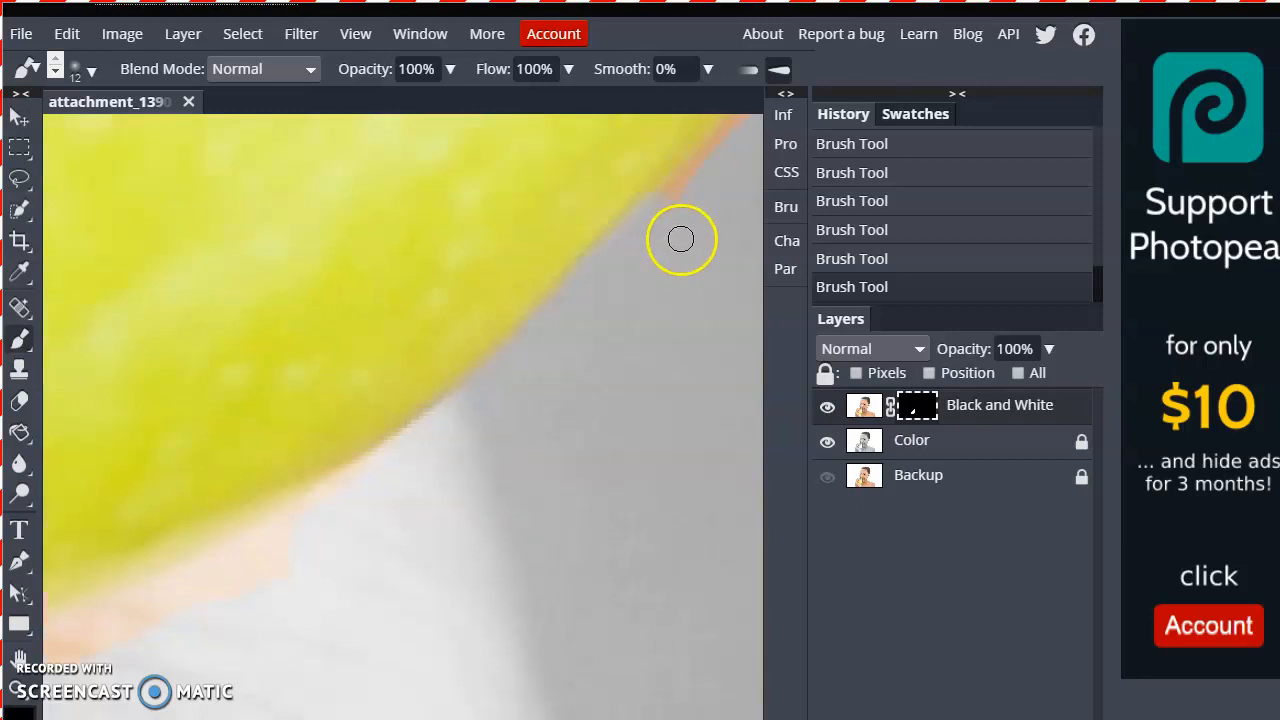
left_click(738, 238)
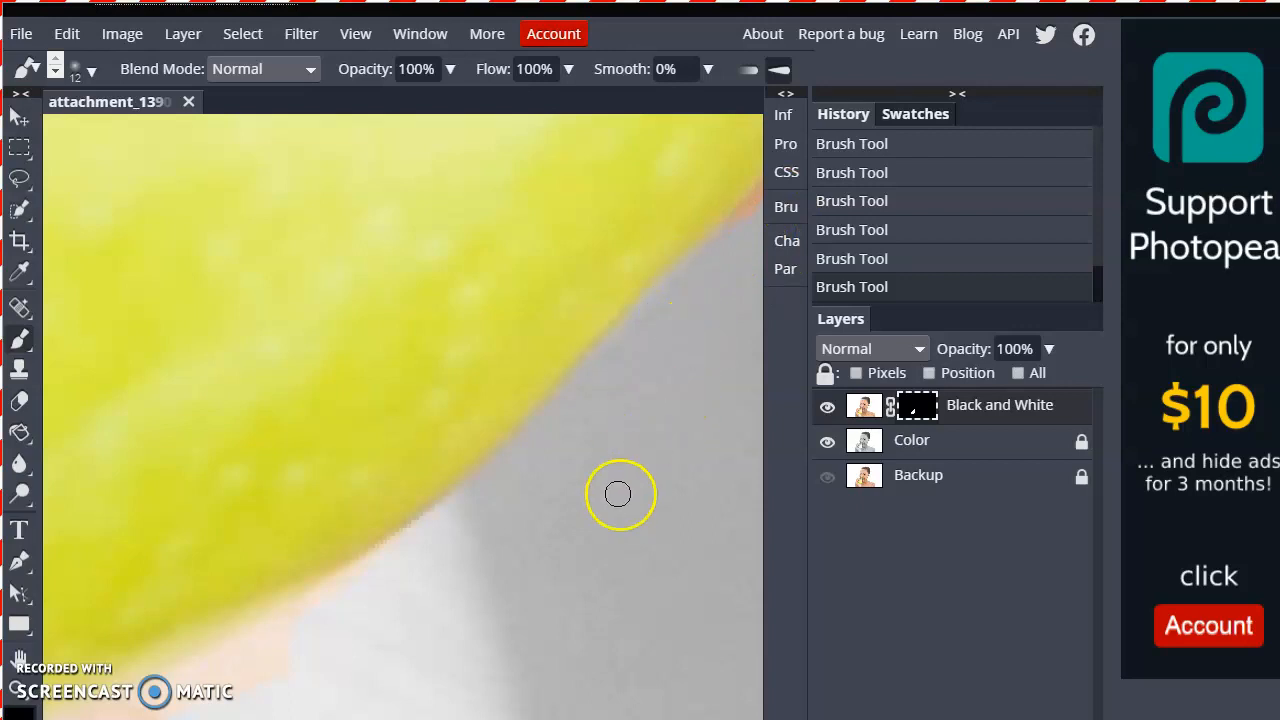
scroll(555, 448, "up", 2)
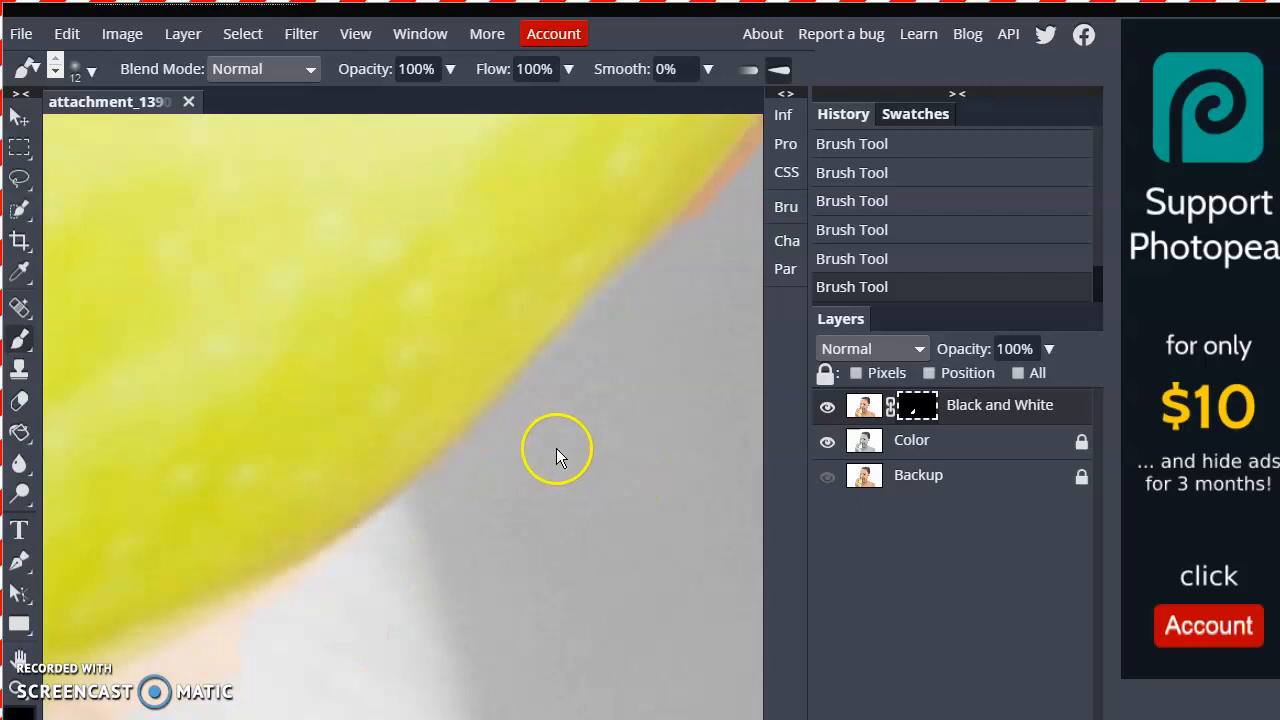
left_click_drag(553, 447, 336, 413)
scroll(340, 400, "up", 3)
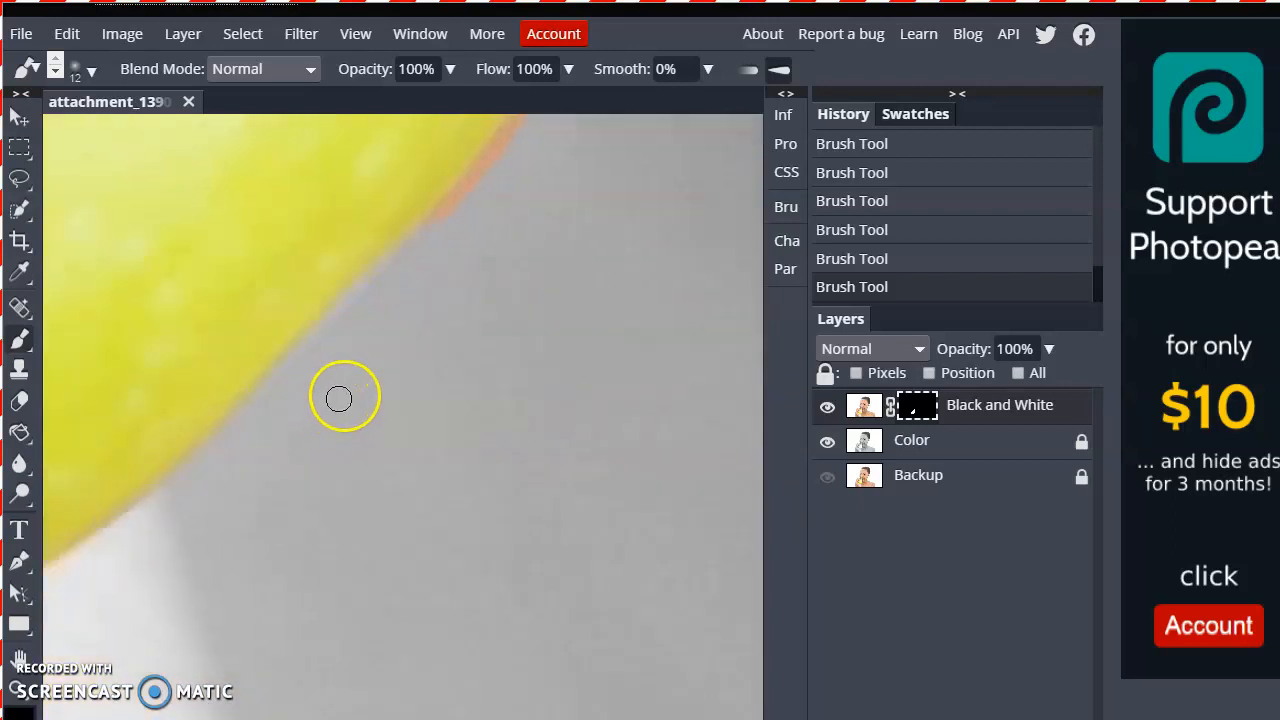
Paint black on the mask upward along the apple's right edge to remove the orange fringe there
scroll(571, 345, "up", 1)
left_click_drag(594, 368, 416, 518)
left_click(262, 572)
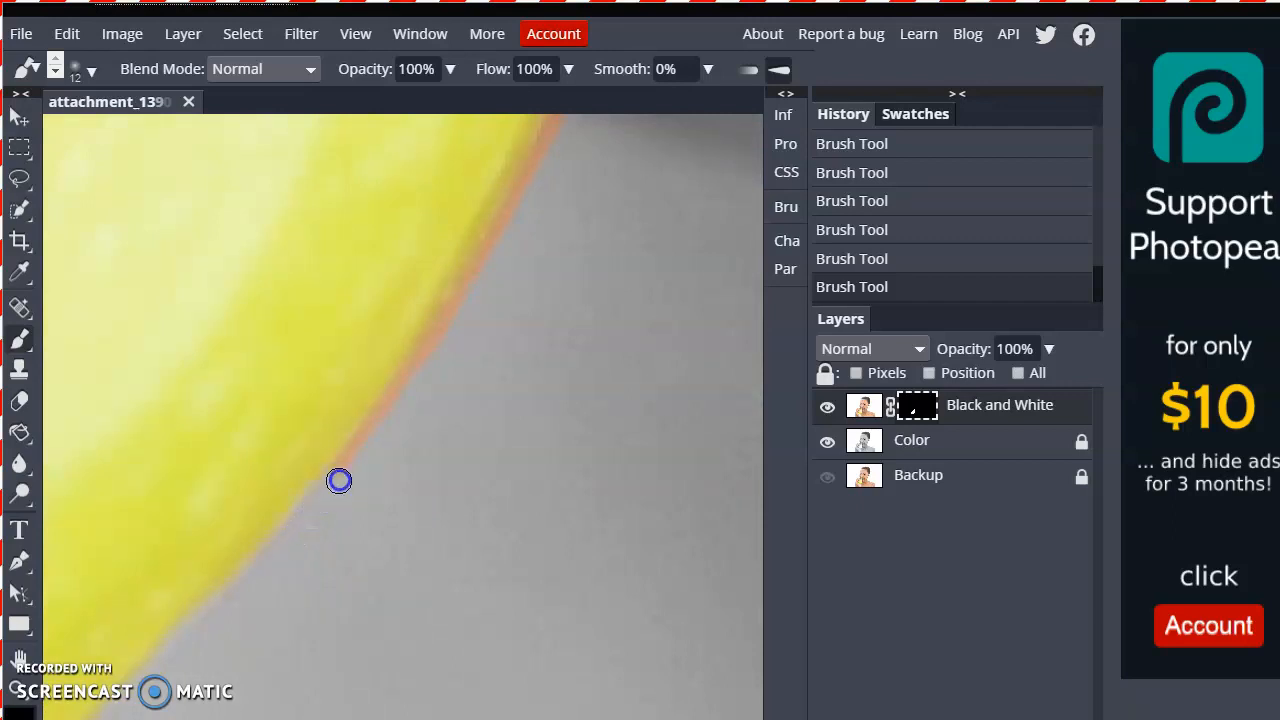
left_click_drag(360, 482, 322, 528)
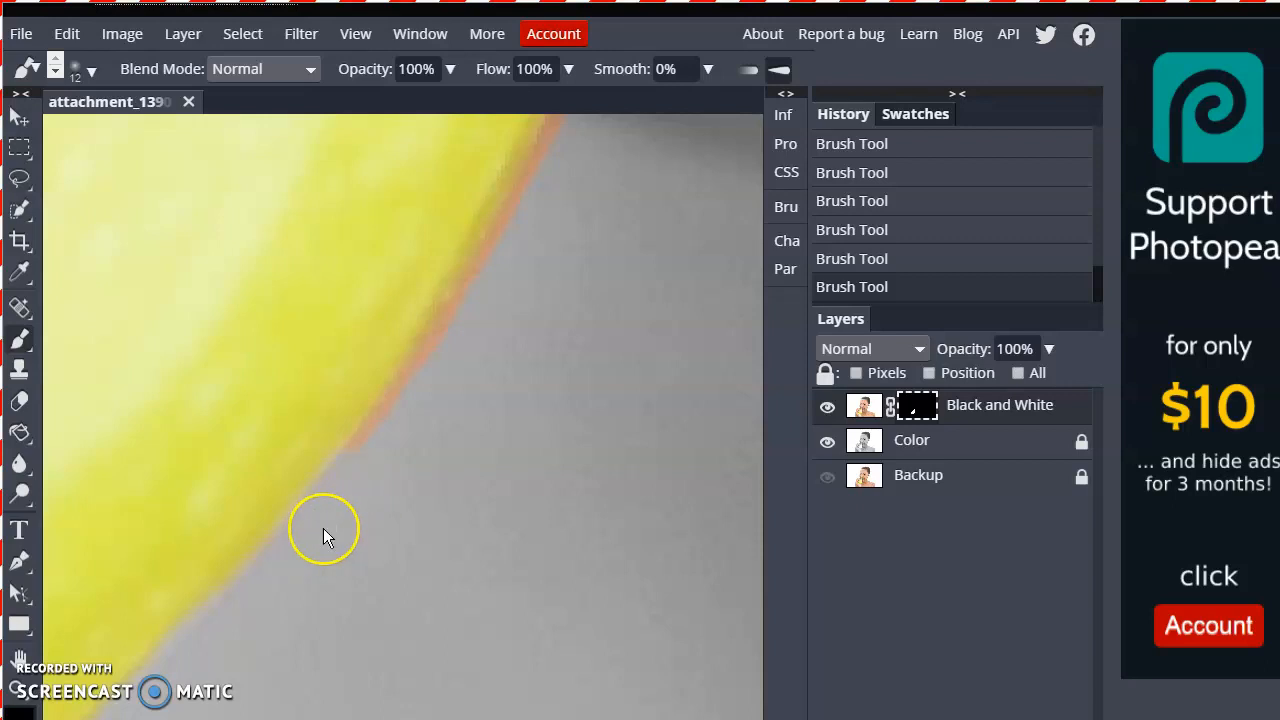
scroll(323, 528, "down", 5)
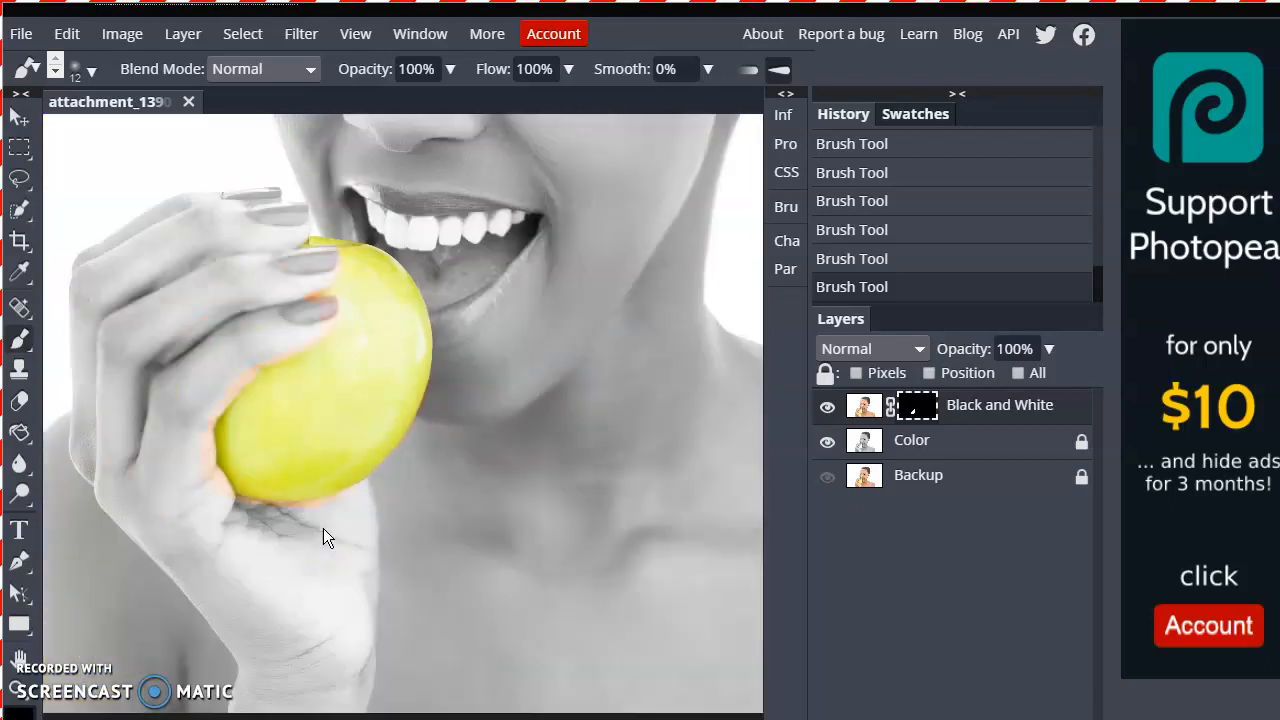
scroll(323, 528, "up", 5)
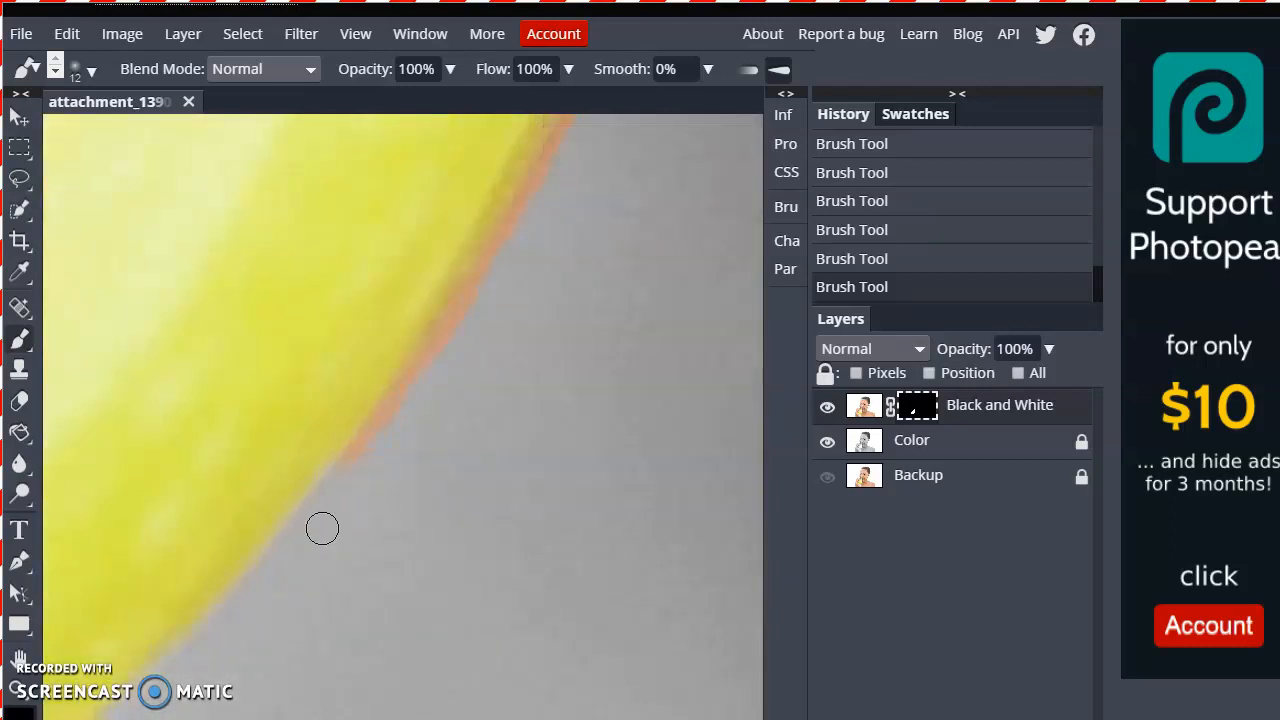
left_click_drag(349, 477, 388, 418)
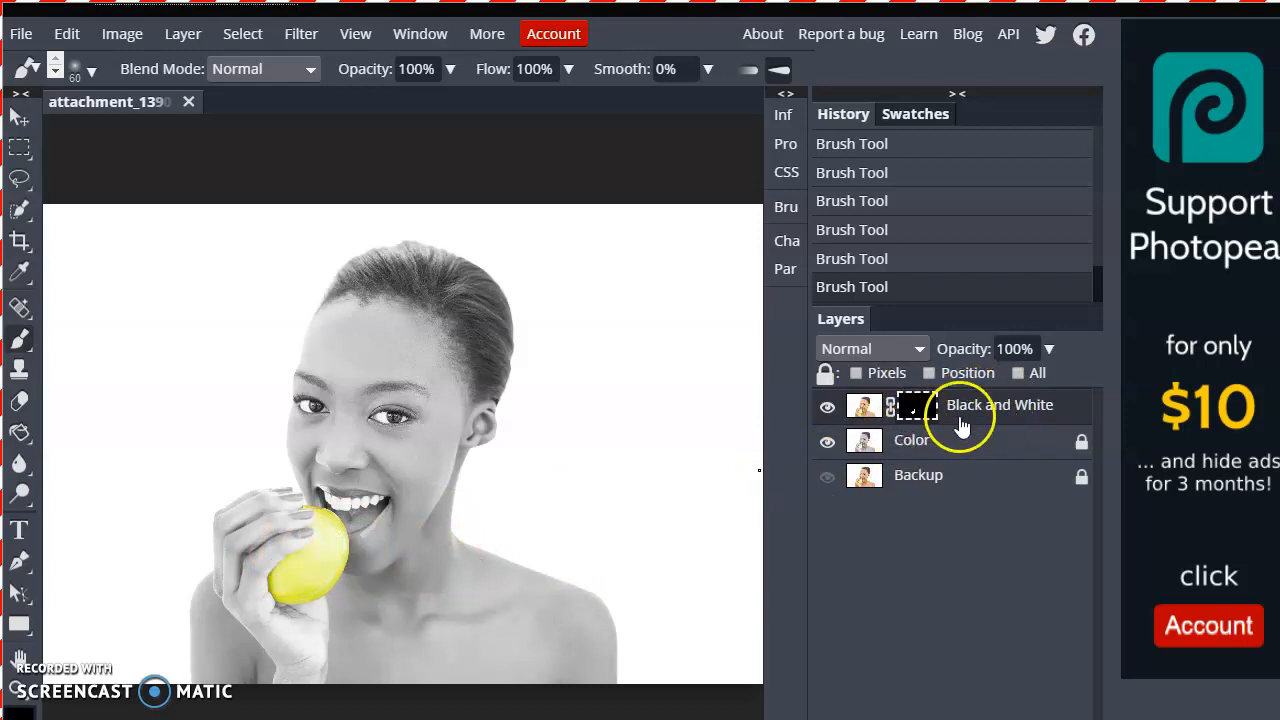
Rename the masked top layer as Color and the locked grayscale layer below it as Black and White
double_click(1000, 407)
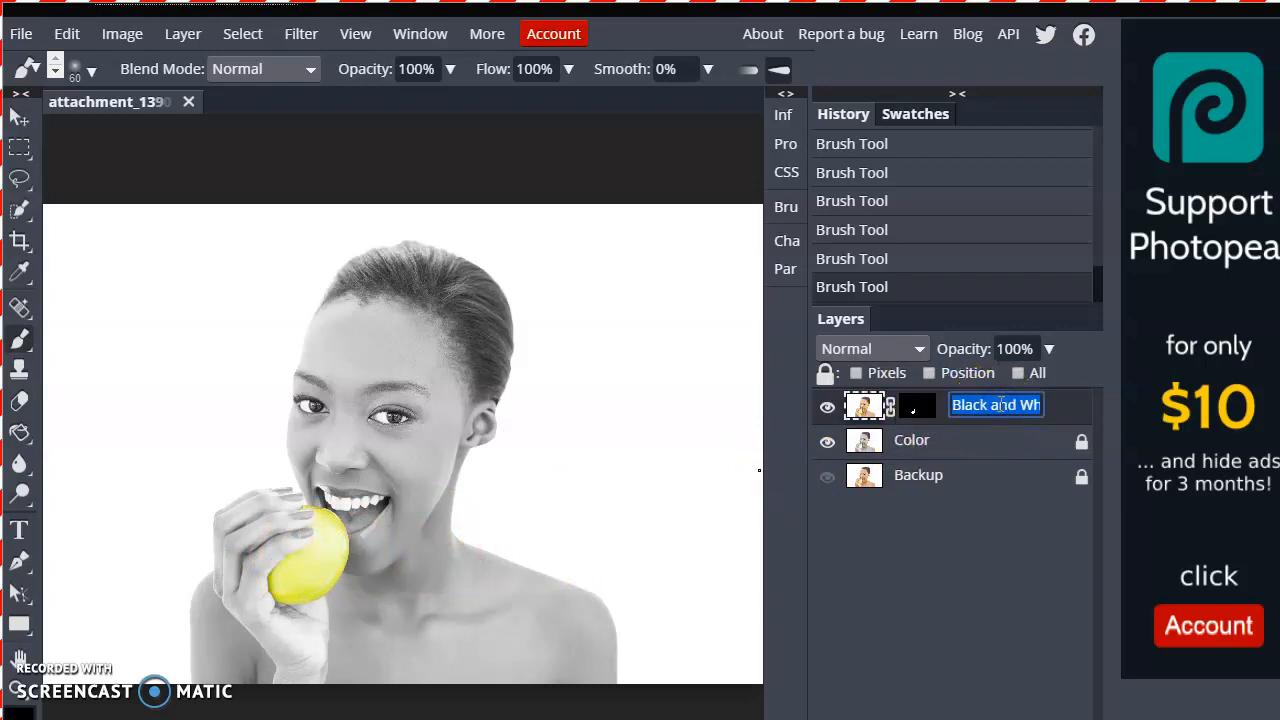
type("Color")
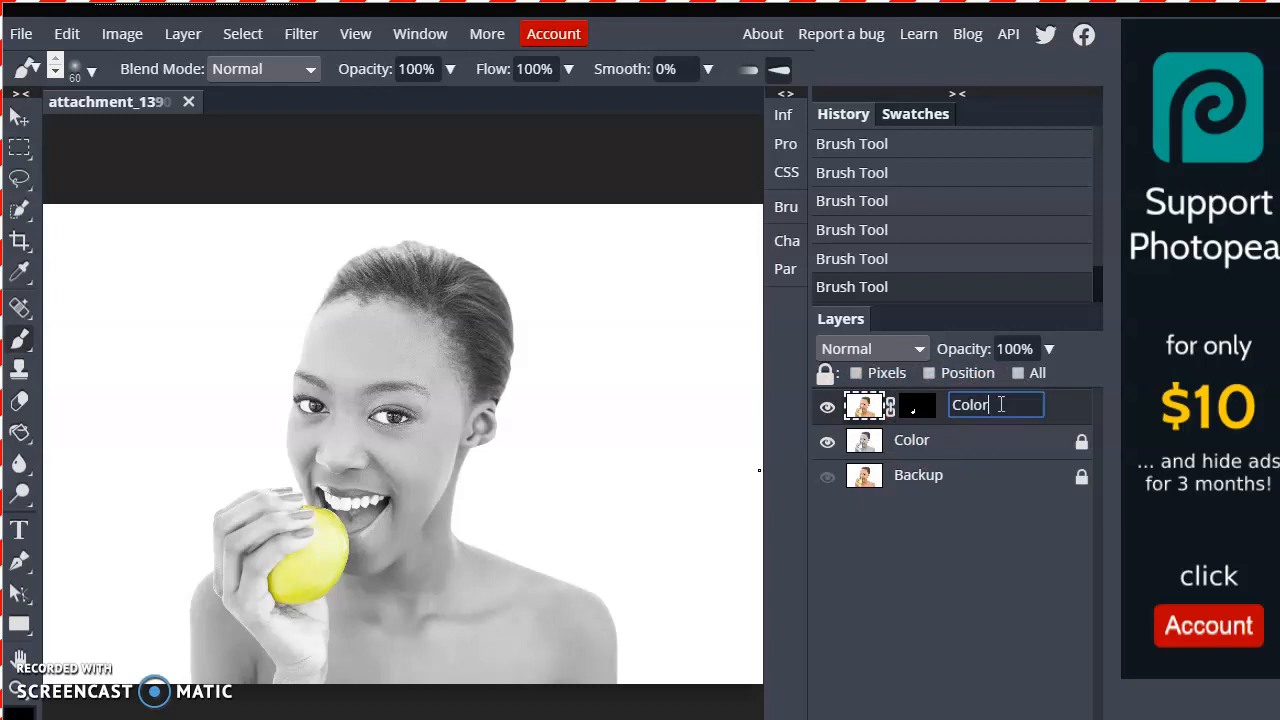
left_click(900, 442)
double_click(917, 440)
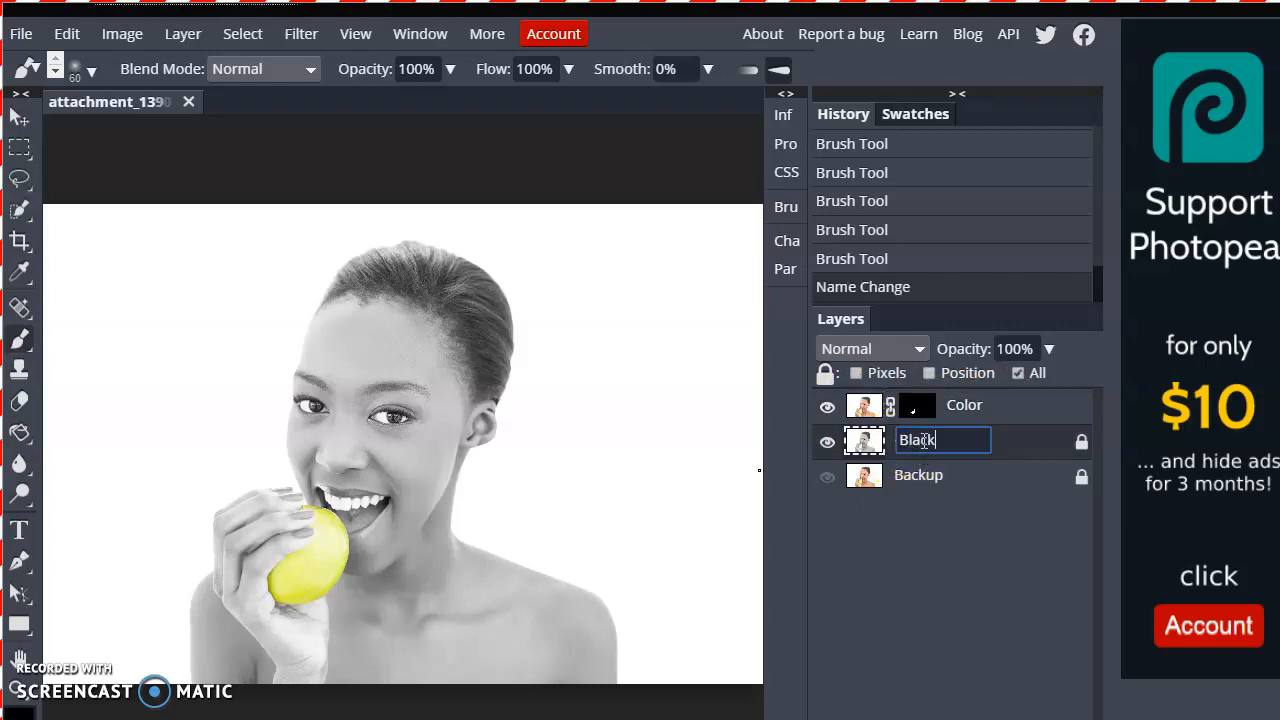
type("Black and White")
left_click(960, 578)
Try a Vibrance adjustment on the Color layer with vibrance 86 and saturation 85
left_click(965, 420)
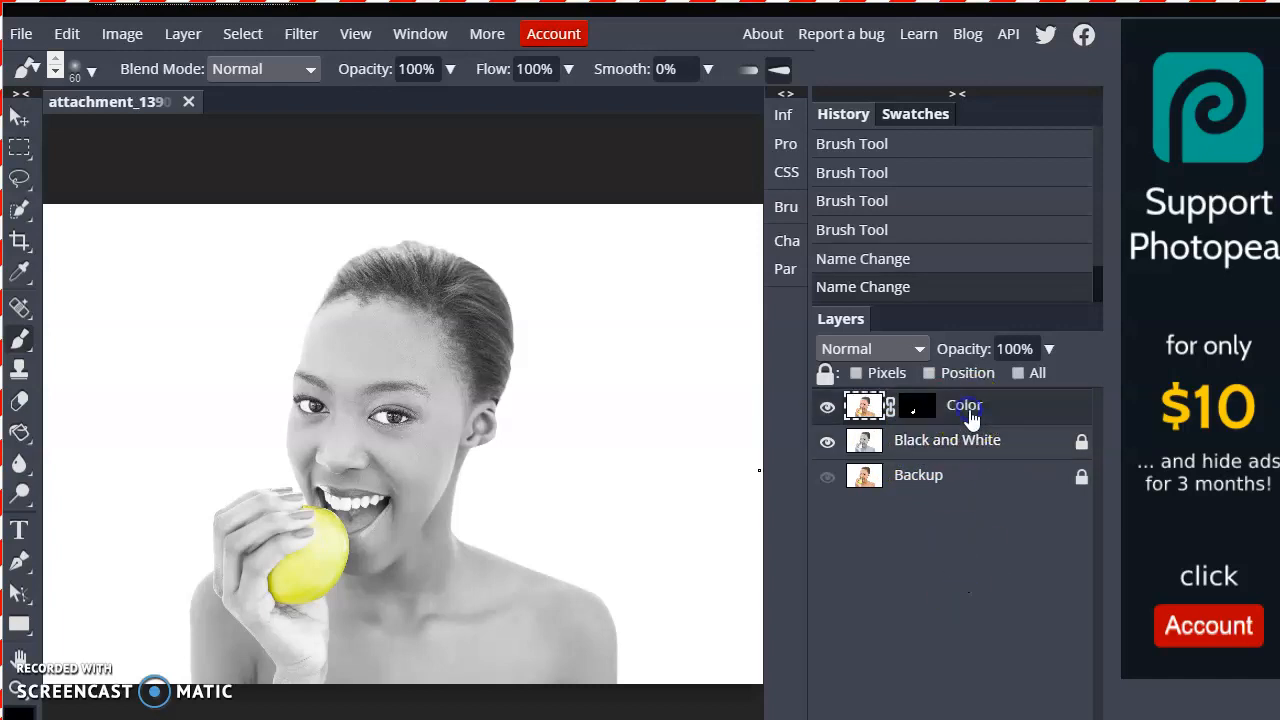
left_click(183, 36)
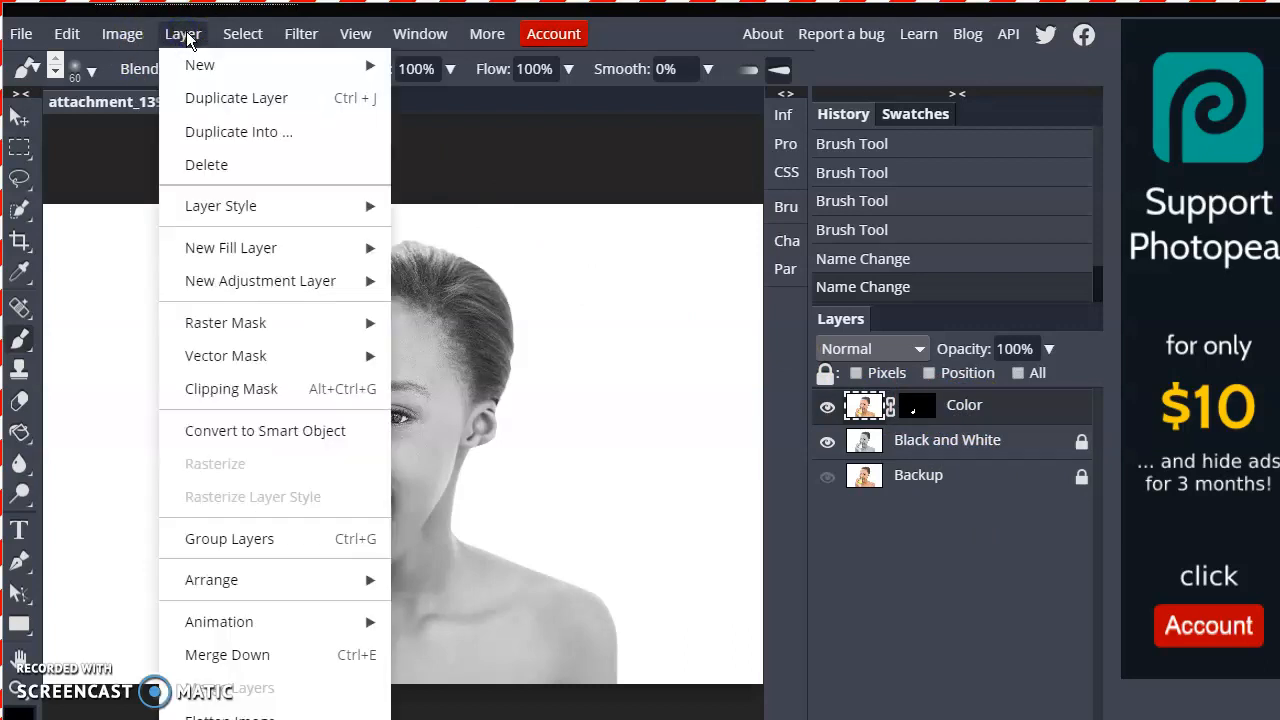
mouse_move(108, 34)
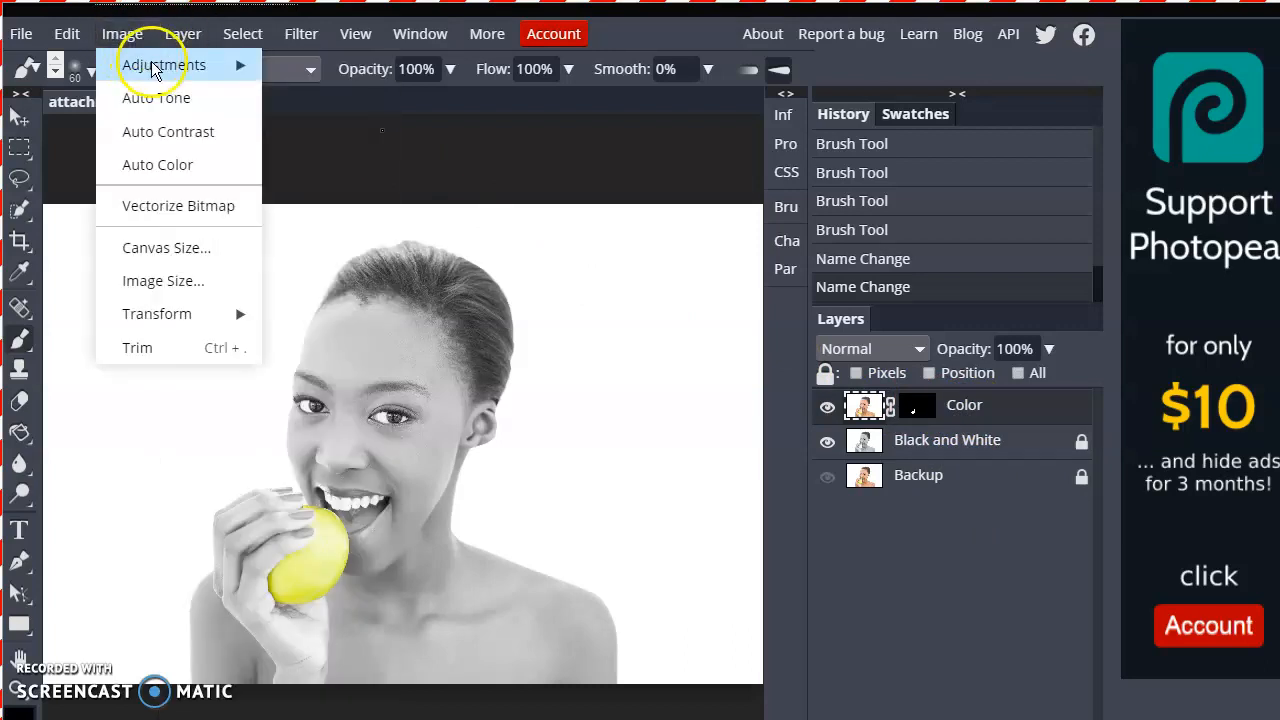
mouse_move(200, 64)
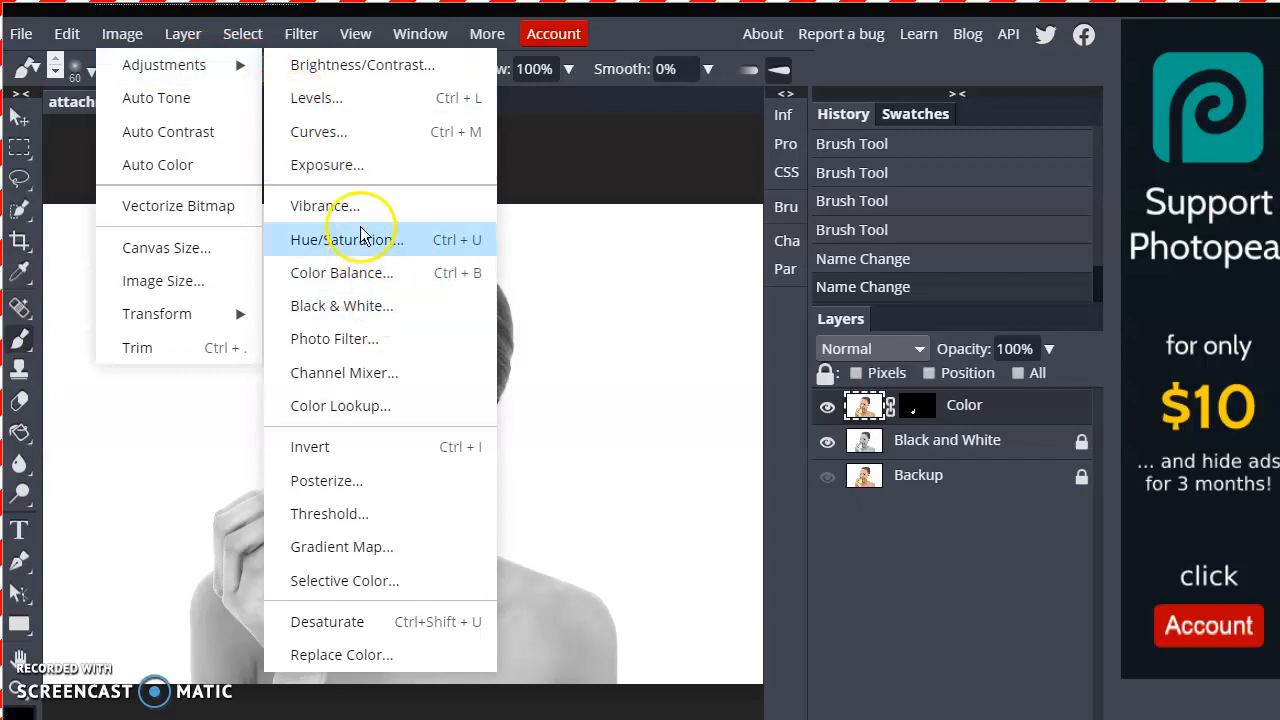
left_click(328, 210)
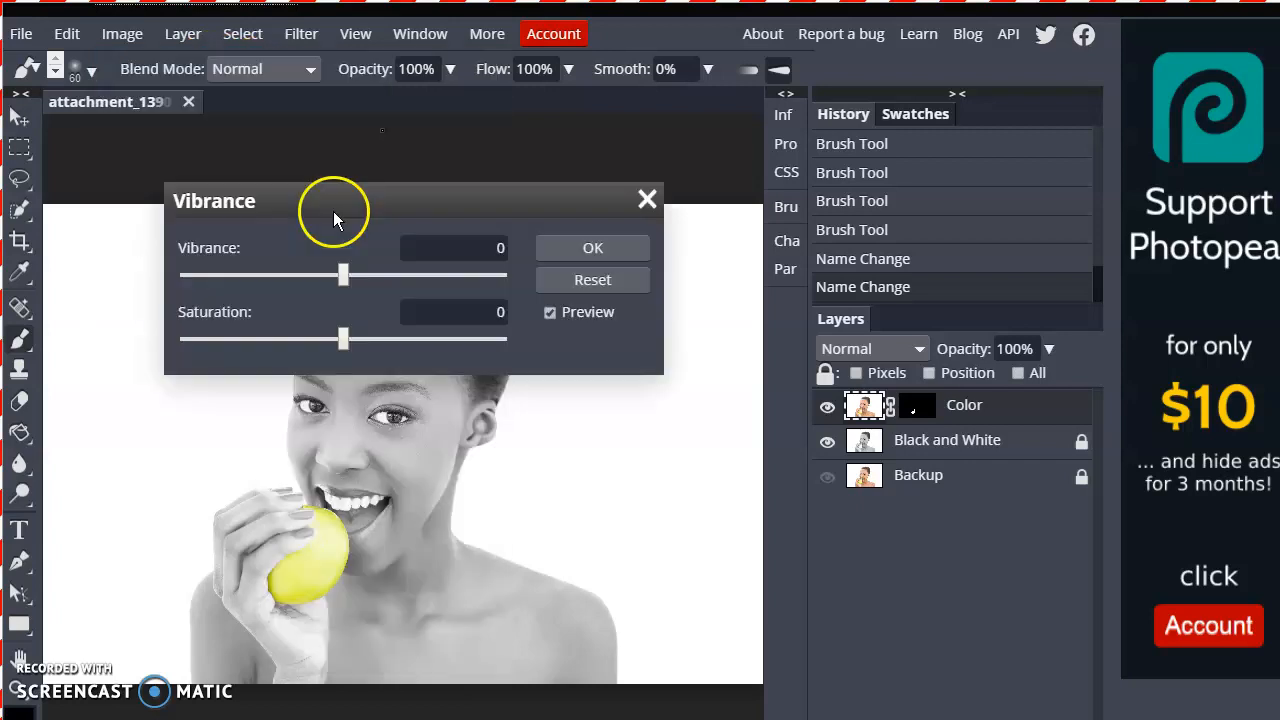
left_click_drag(343, 274, 482, 276)
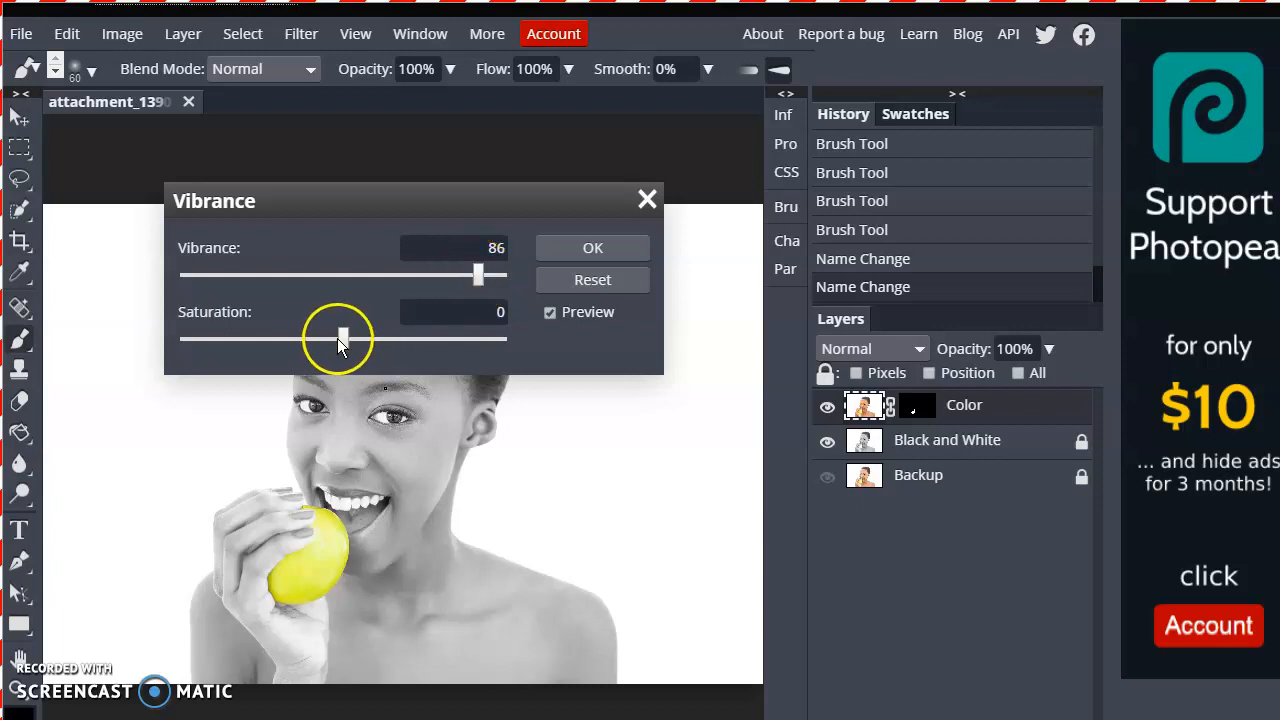
left_click_drag(344, 337, 477, 339)
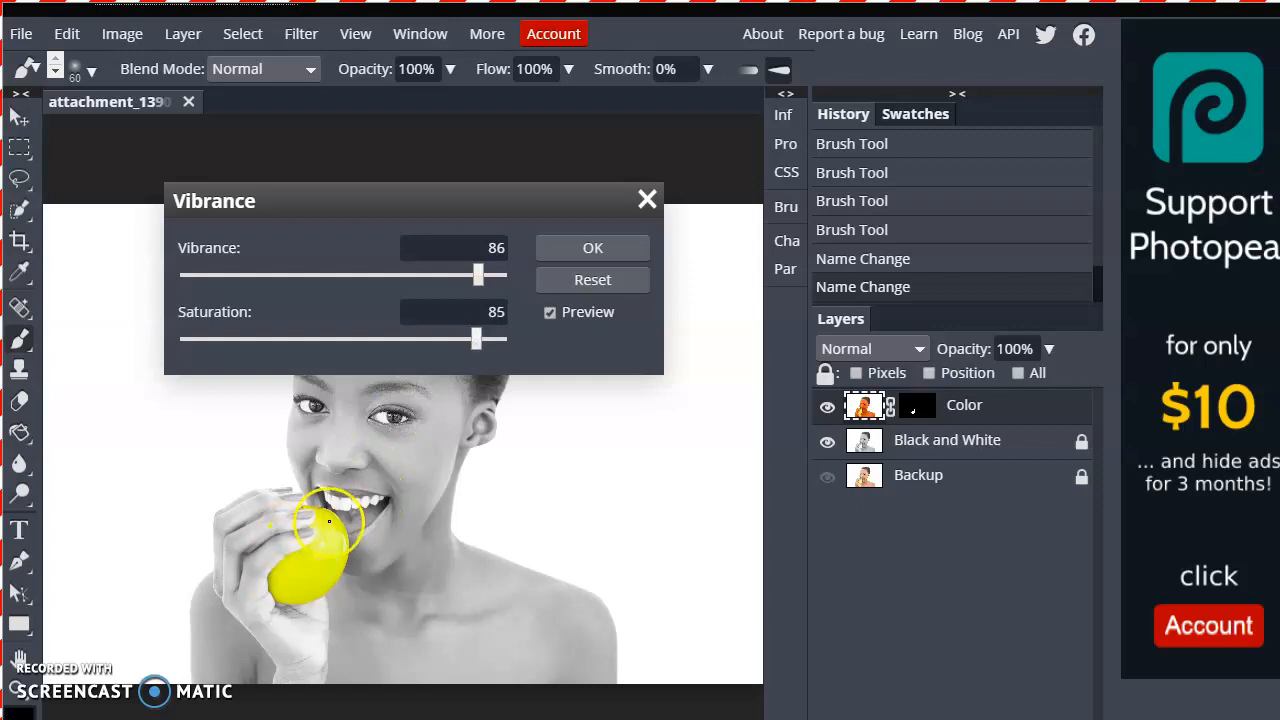
Try a subtler look for the apple with saturation 12 and vibrance -28
left_click(475, 337)
left_click_drag(365, 342, 362, 340)
left_click(478, 273)
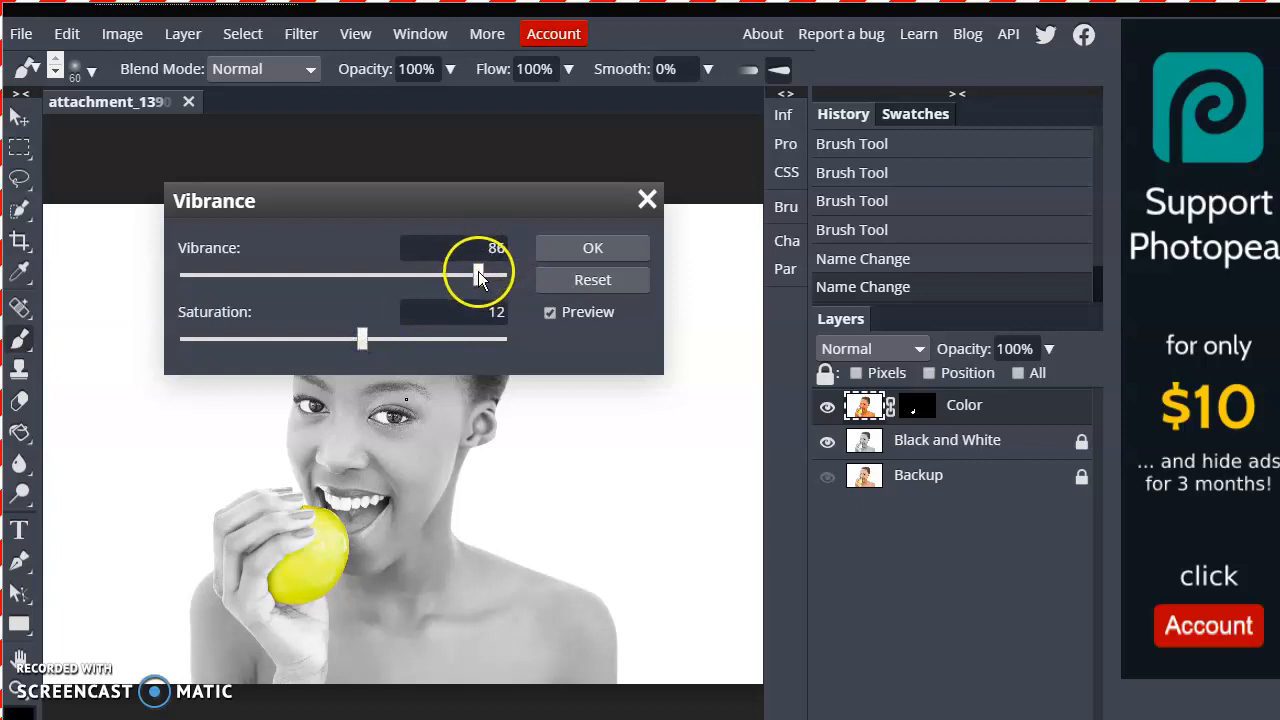
left_click_drag(478, 273, 297, 274)
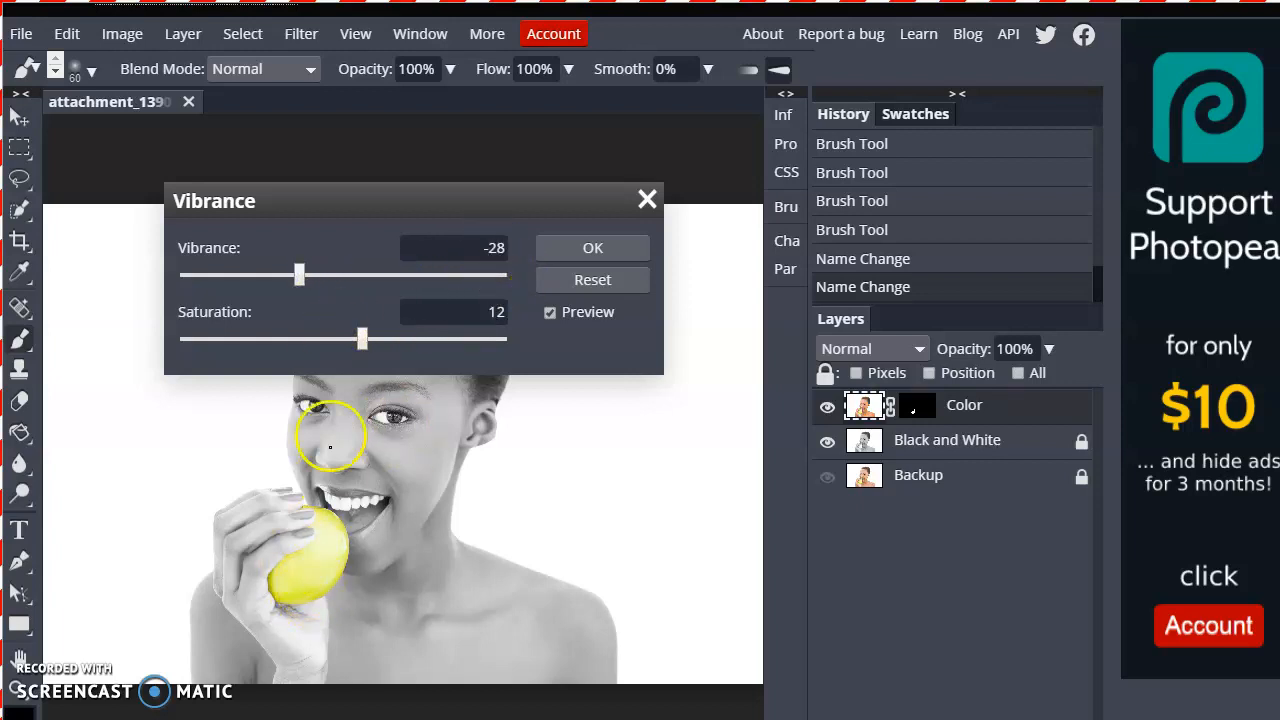
Try vibrance -69 with saturation -42 and vibrance -48 with saturation 35, and reset and close the Vibrance adjustment without applying it
left_click_drag(363, 344, 277, 339)
left_click_drag(297, 267, 235, 271)
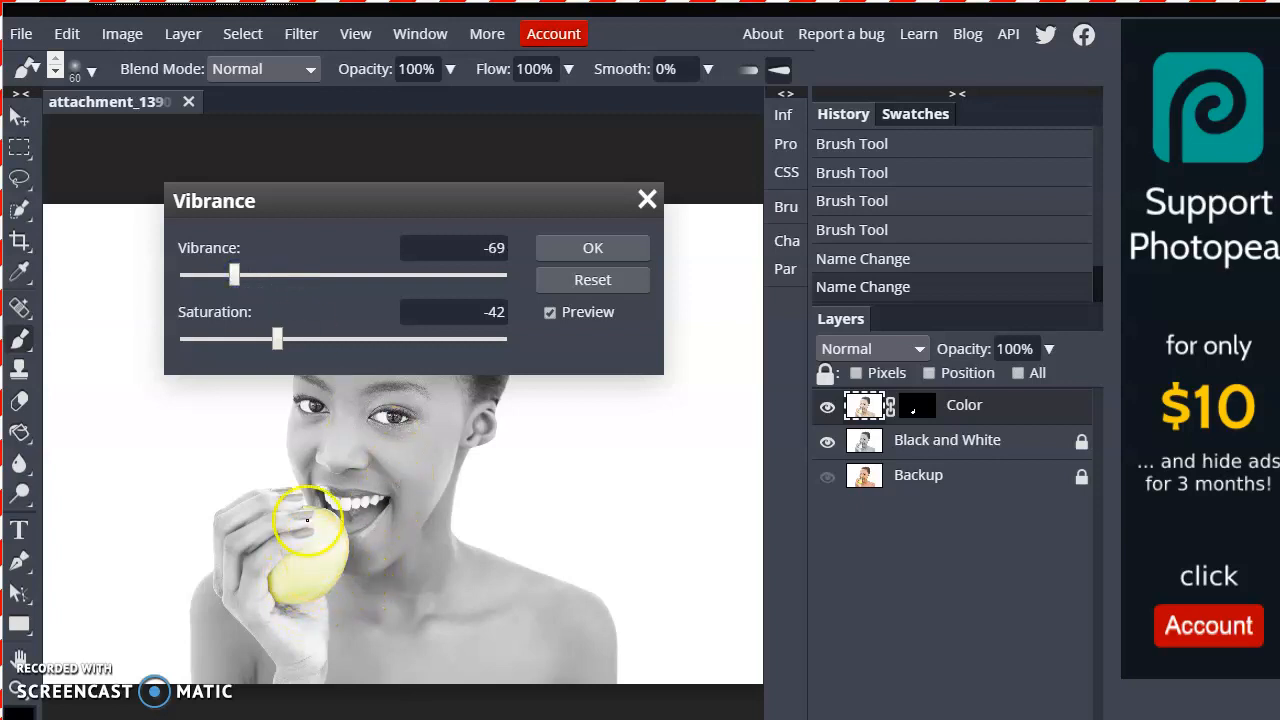
left_click_drag(278, 340, 398, 340)
left_click_drag(233, 275, 269, 274)
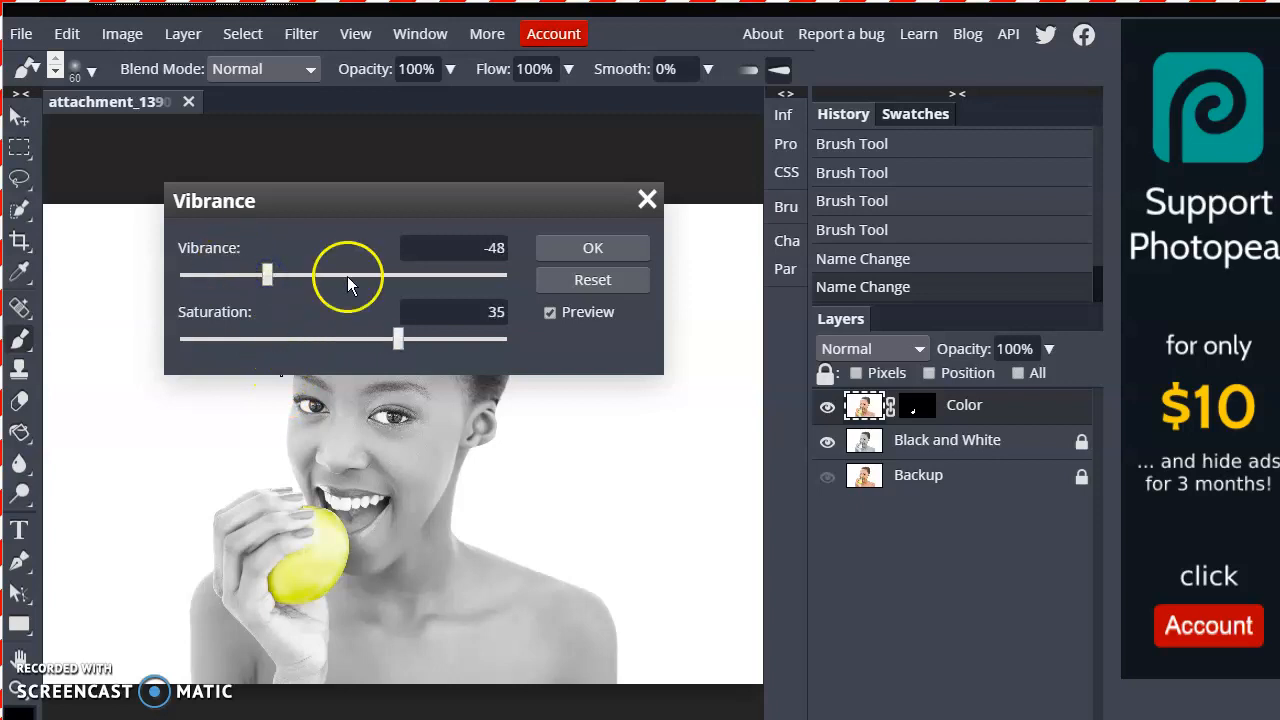
left_click(616, 282)
left_click(648, 200)
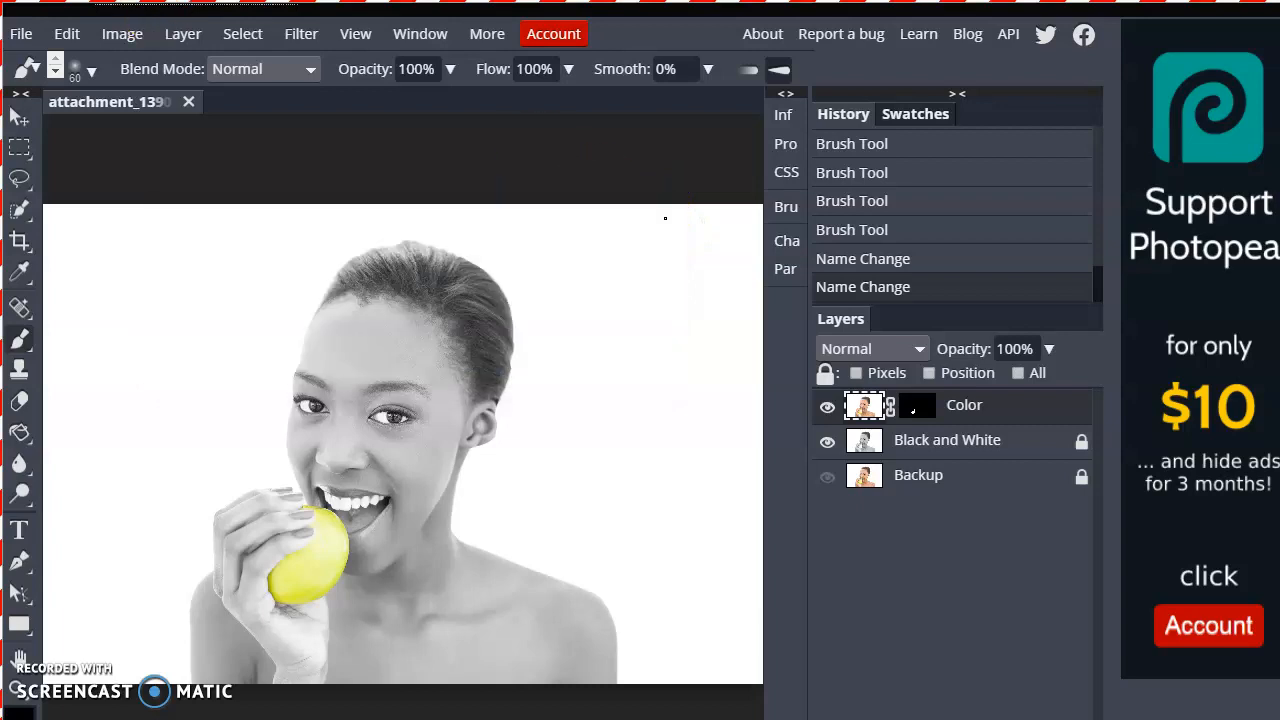
Look over the available image adjustments and select the Black and White layer
left_click(232, 38)
left_click(190, 36)
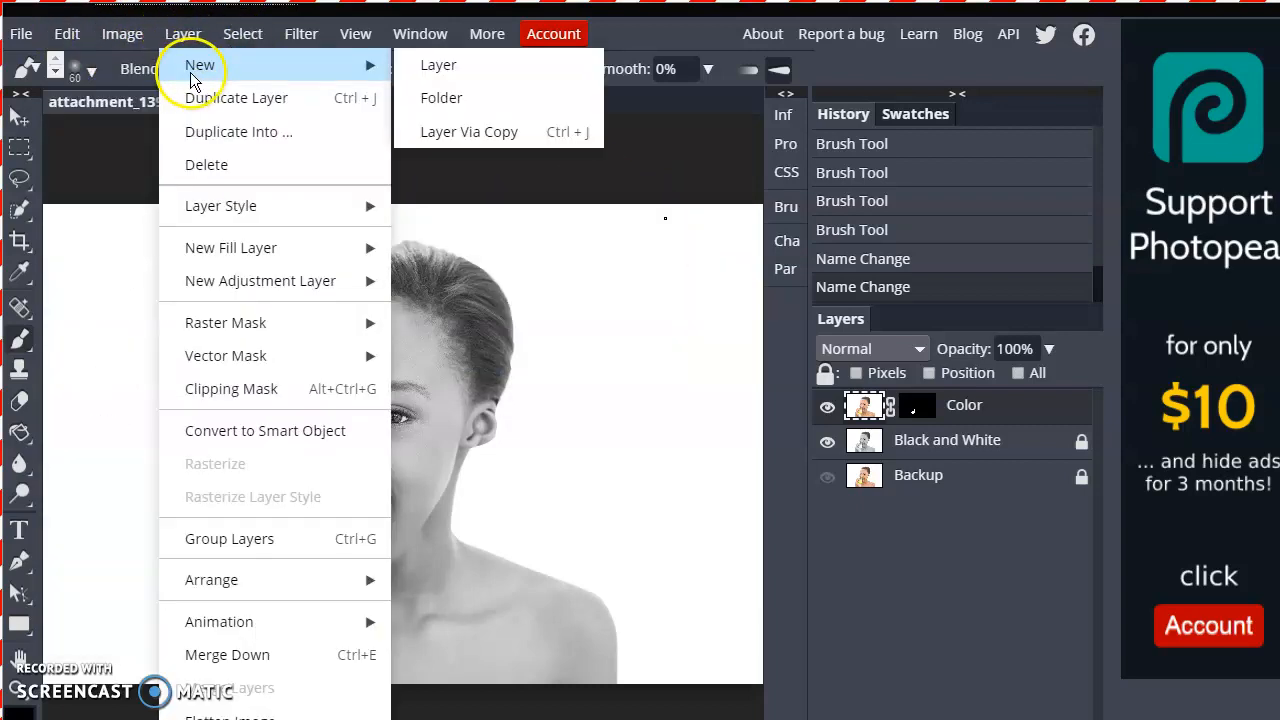
mouse_move(128, 34)
mouse_move(134, 63)
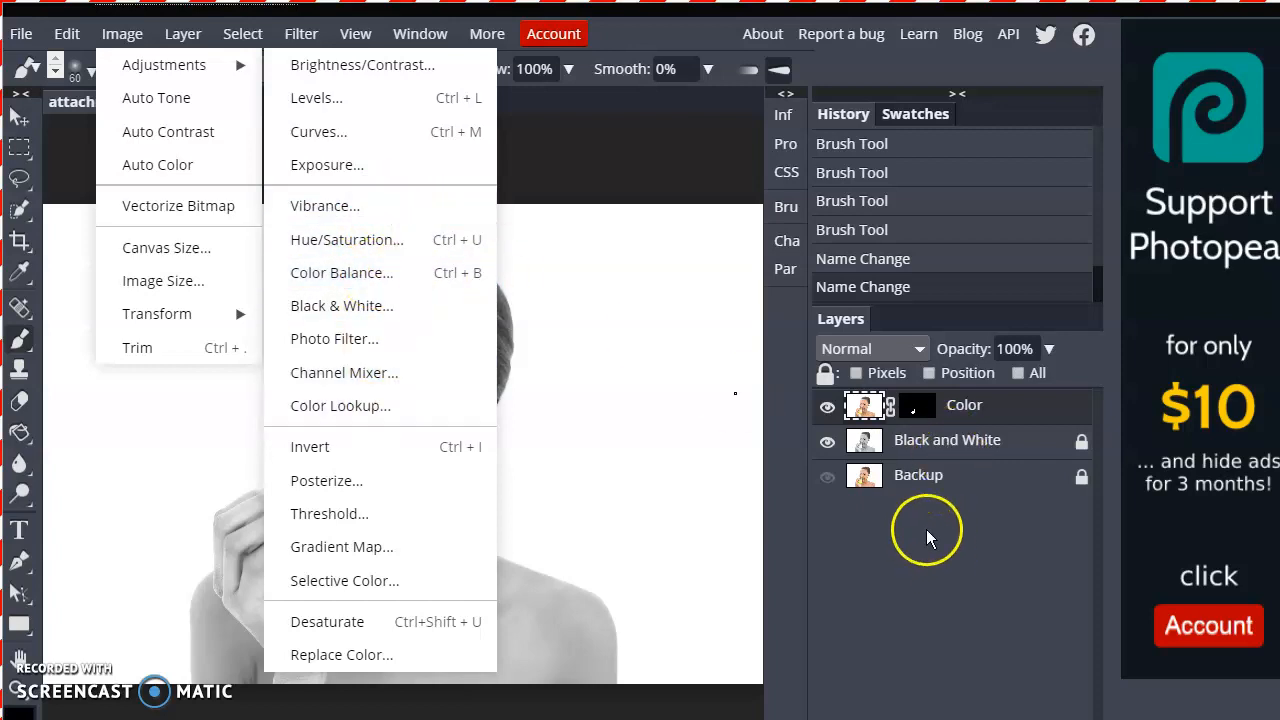
left_click(860, 448)
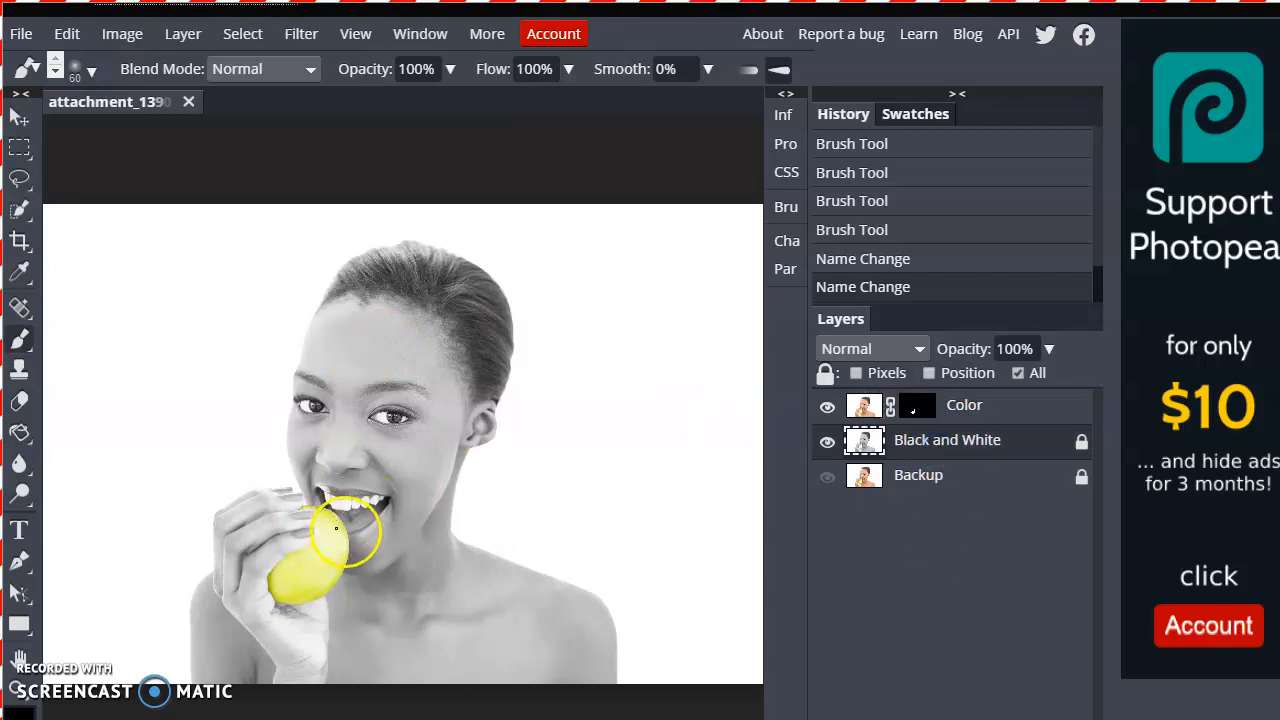